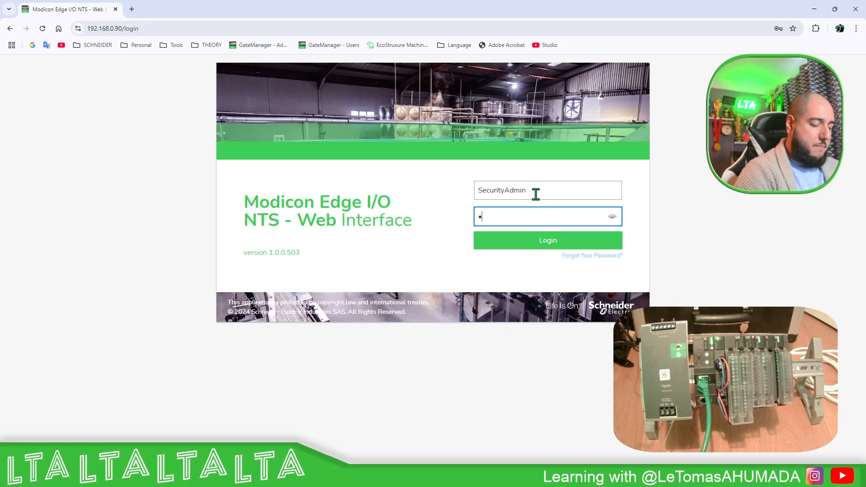
Try to log in as SecurityAdmin with the account password, then clear the password field
key(BackSpace)
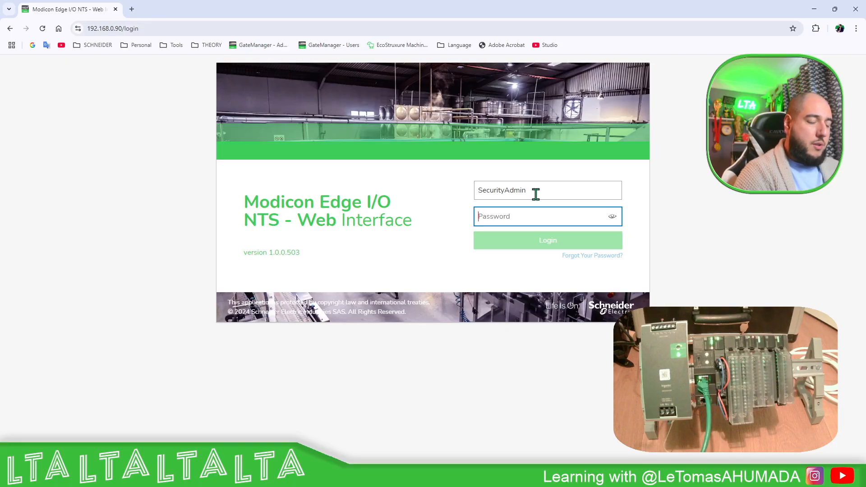
text(••)
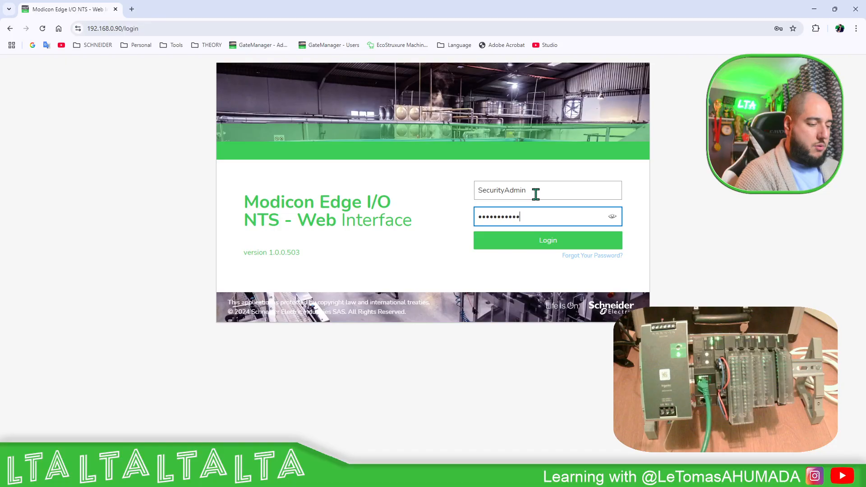
key(Return)
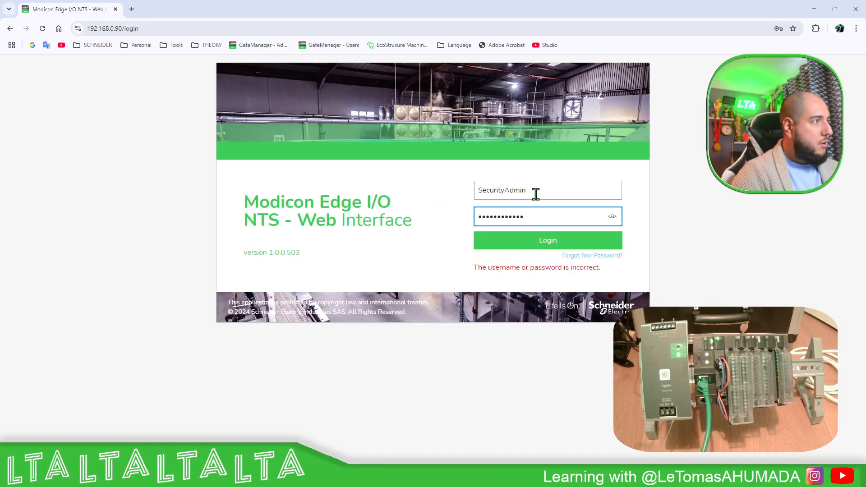
key(ctrl+a)
key(BackSpace)
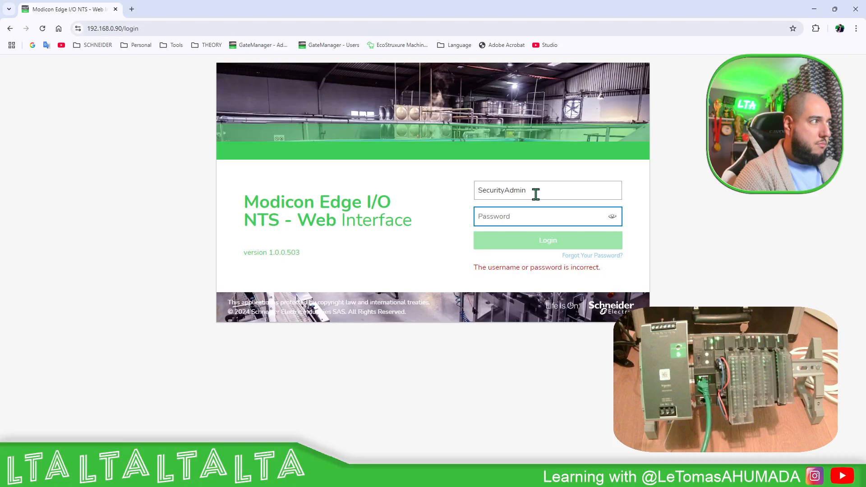
Log in by entering the account password again, and dismiss the browser's offer to save it
text(••)
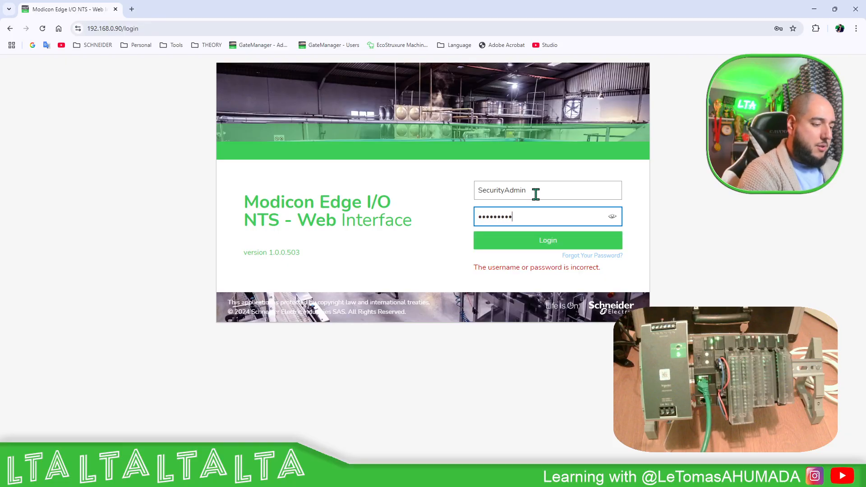
text(••••••••••••)
key(Return)
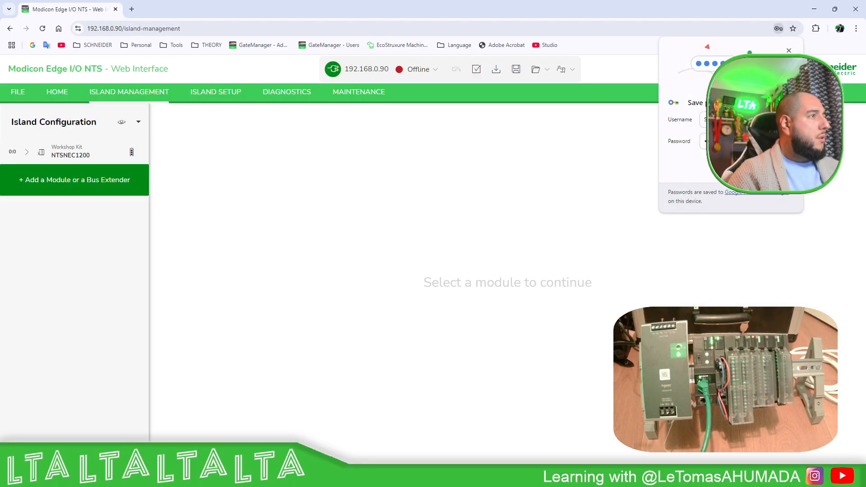
click(789, 50)
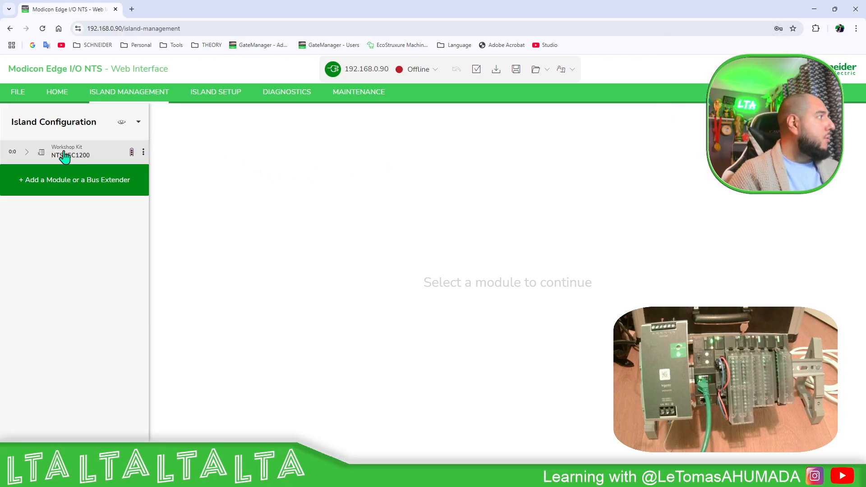
Expand the Workshop Kit NTSNEC1200 island to list its modules and switch the connection to Online
click(27, 152)
click(436, 71)
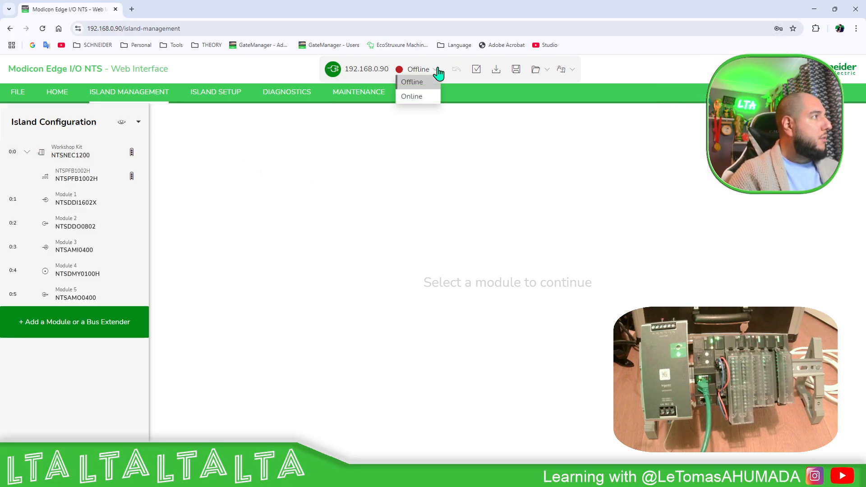
click(412, 98)
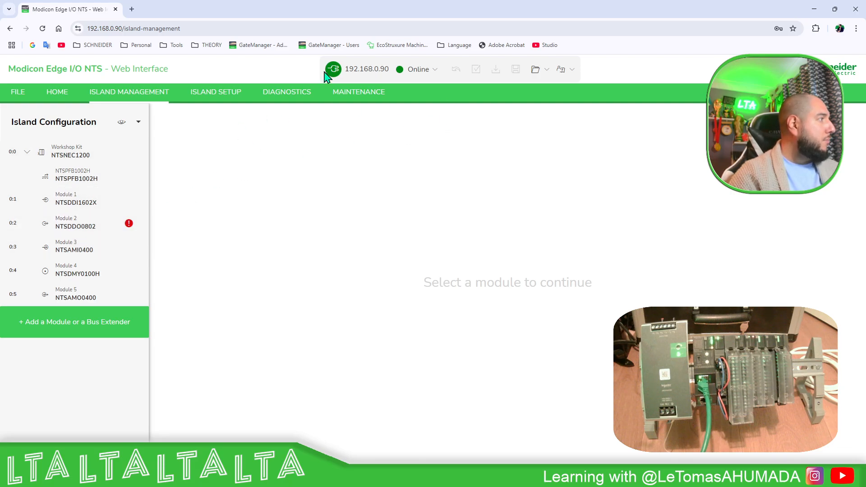
View the diagnostics of Module 2 (NTSDDO0802) and the network interface module's details on the home page
click(293, 93)
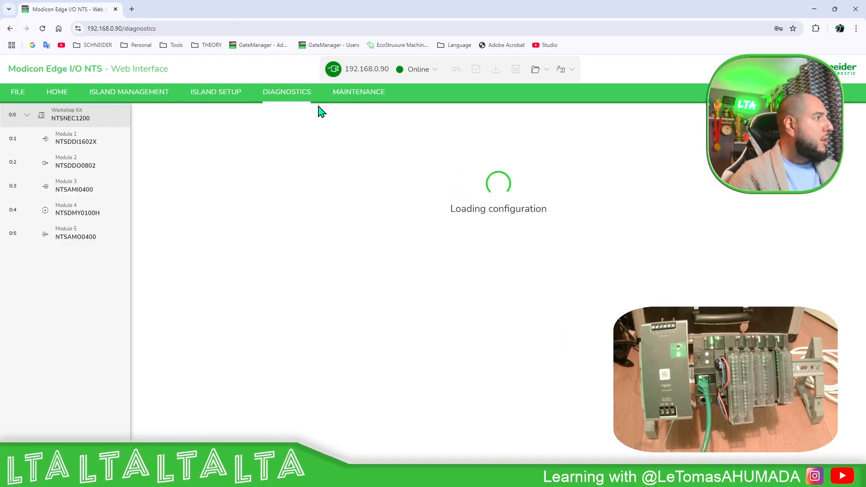
click(107, 173)
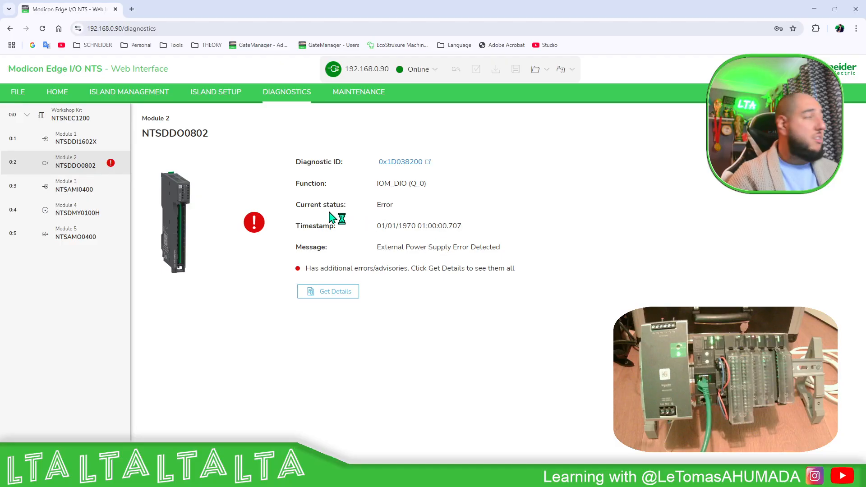
click(62, 98)
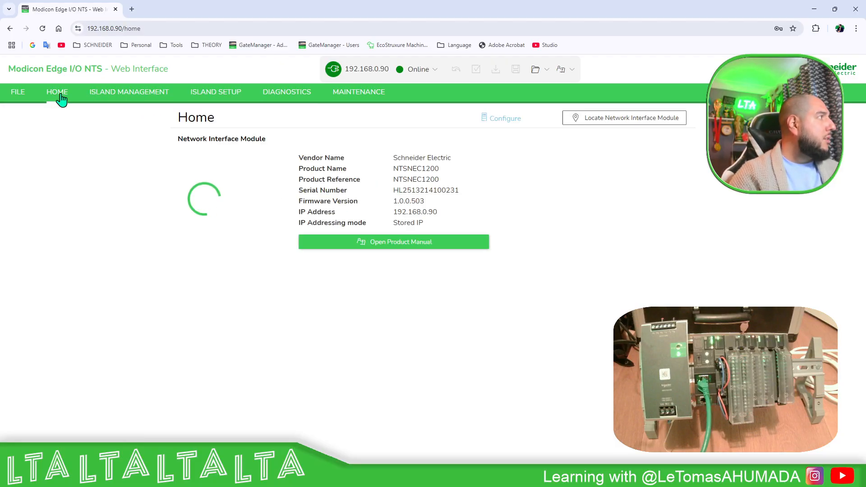
Examine the NTSNEC1200 network interface module's parameters in Island Management, including its IP addresses and implicit communication protocol
click(144, 96)
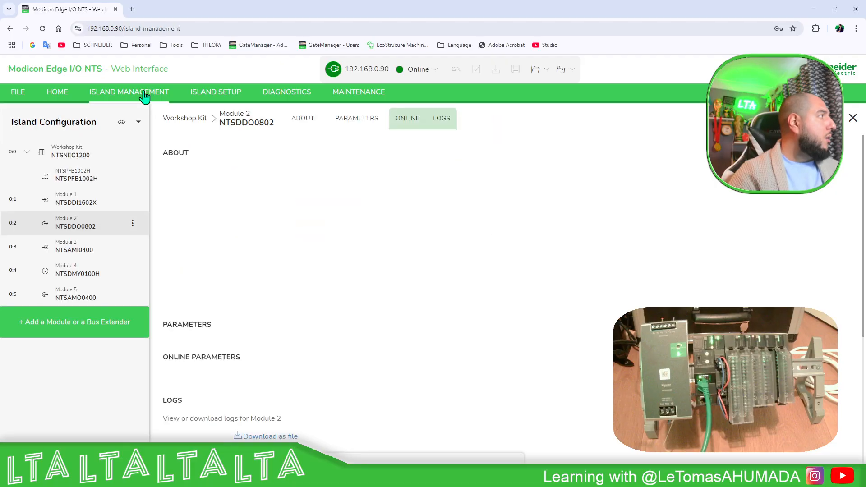
click(81, 153)
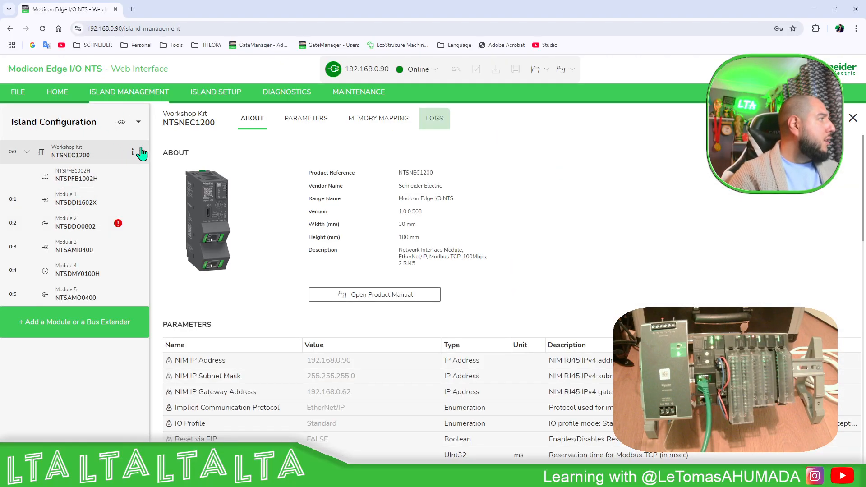
scroll(248, 194, down, 6)
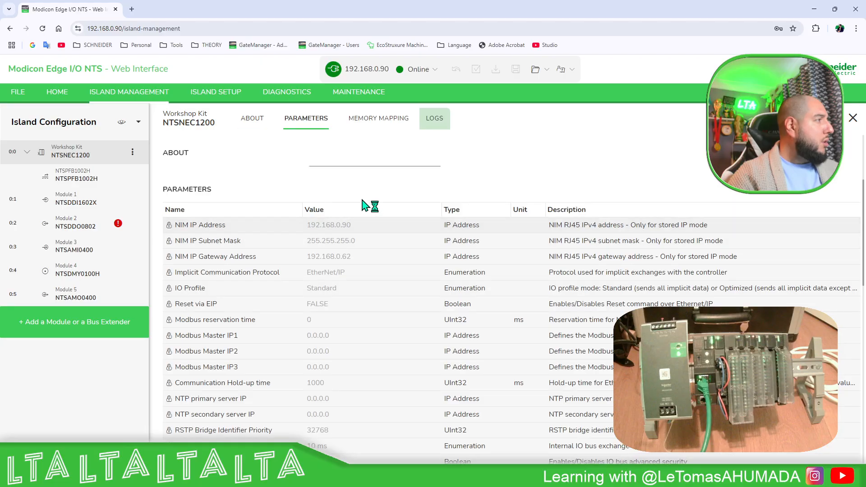
click(327, 205)
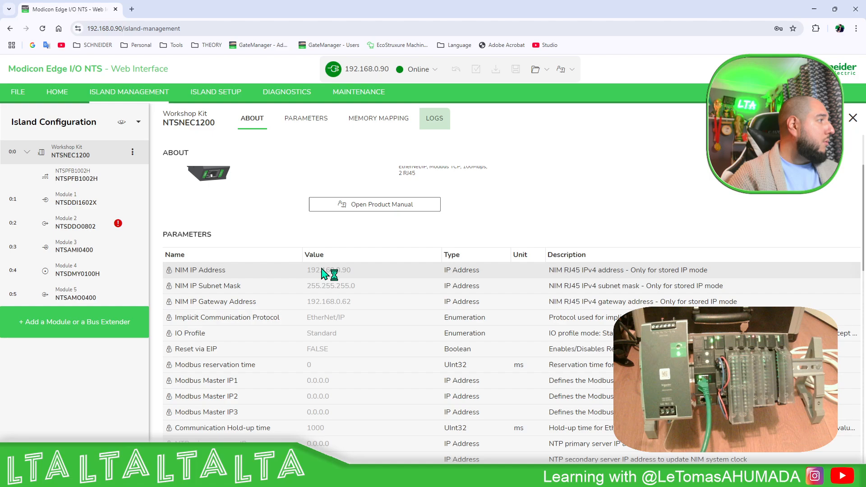
scroll(325, 235, down, 2)
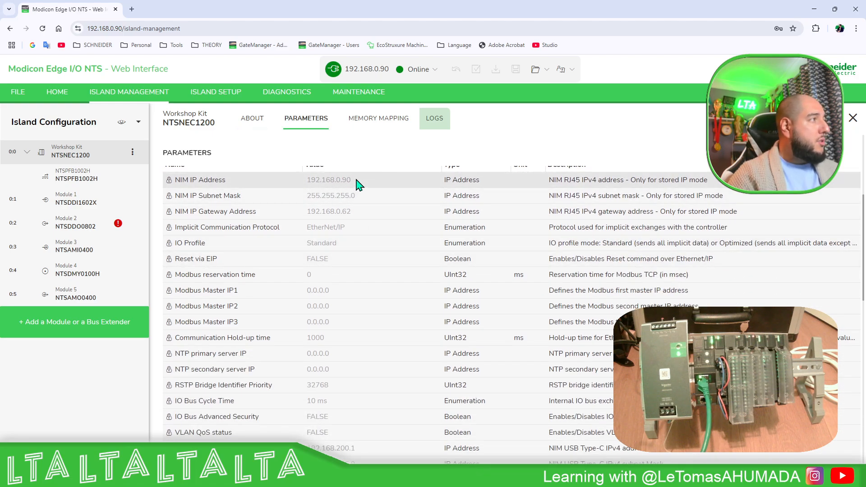
double_click(341, 234)
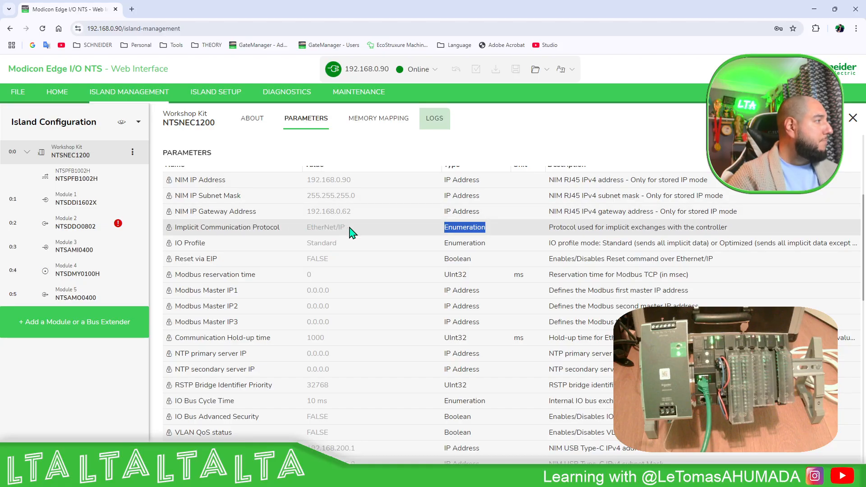
scroll(354, 232, down, 2)
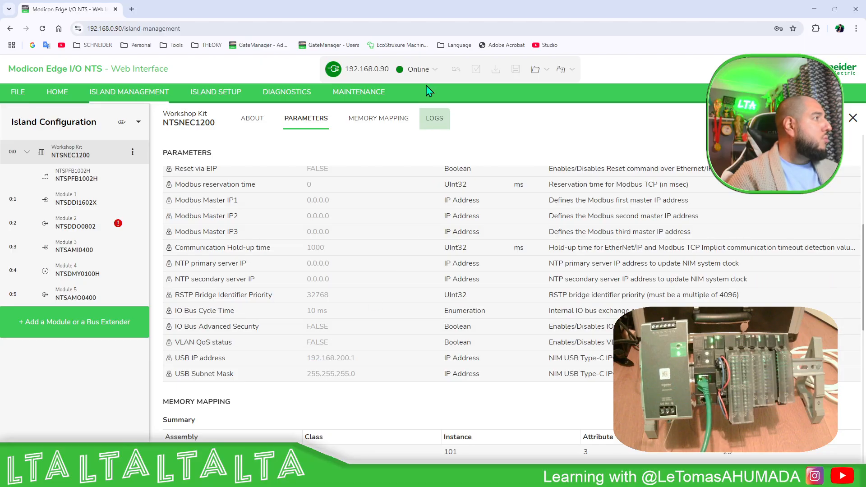
Switch the island to Offline and set the NTSNEC1200's Implicit Communication Protocol to Modbus TCP
click(435, 69)
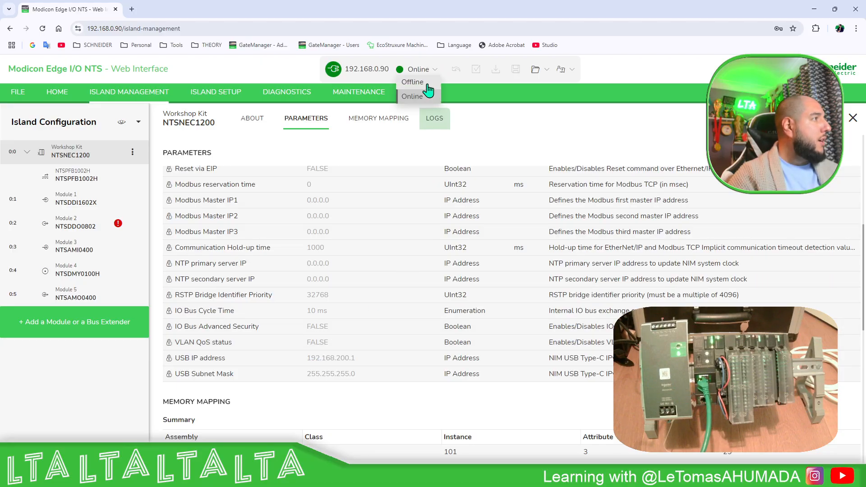
click(424, 92)
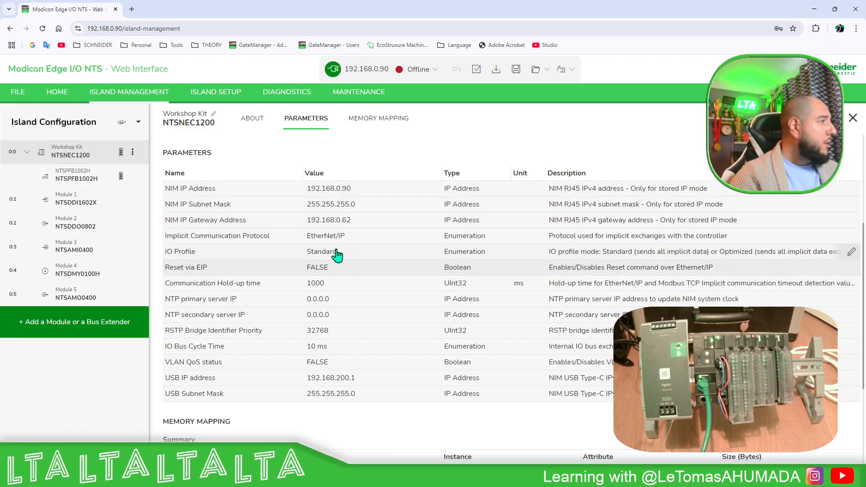
click(342, 237)
click(377, 236)
click(359, 263)
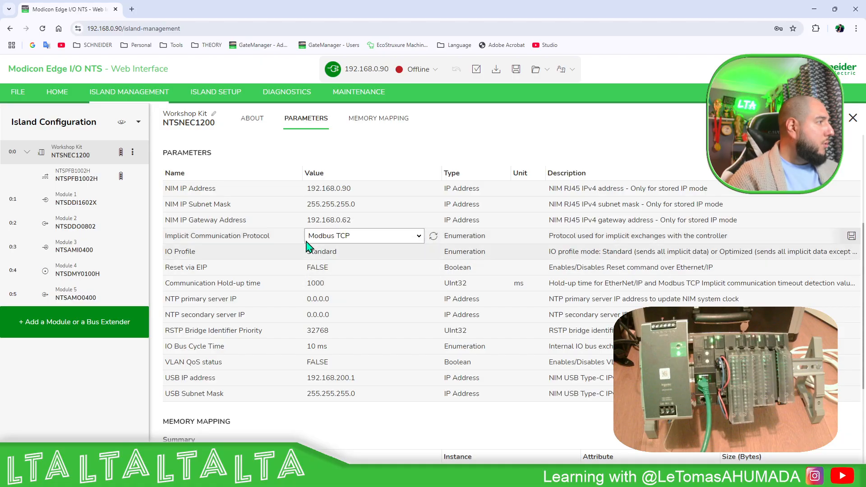
click(283, 251)
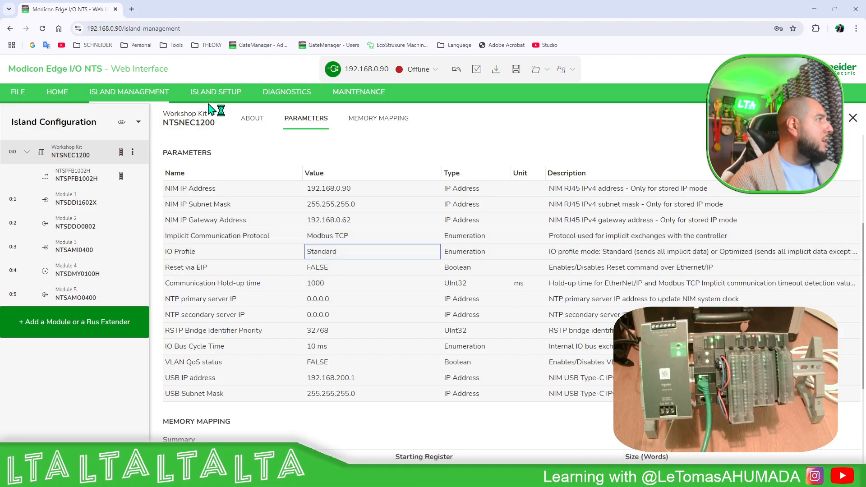
Review the network interface settings in Island Setup and the NTSNEC1200's memory mapping in Island Management
click(223, 100)
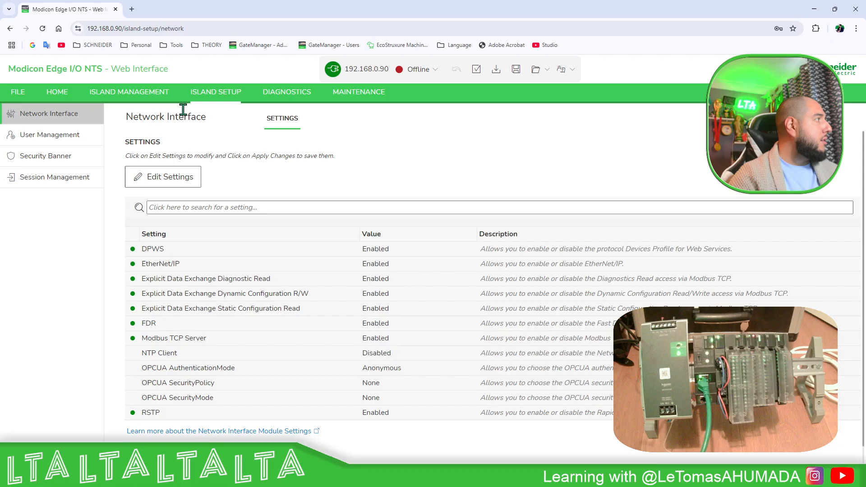
click(144, 95)
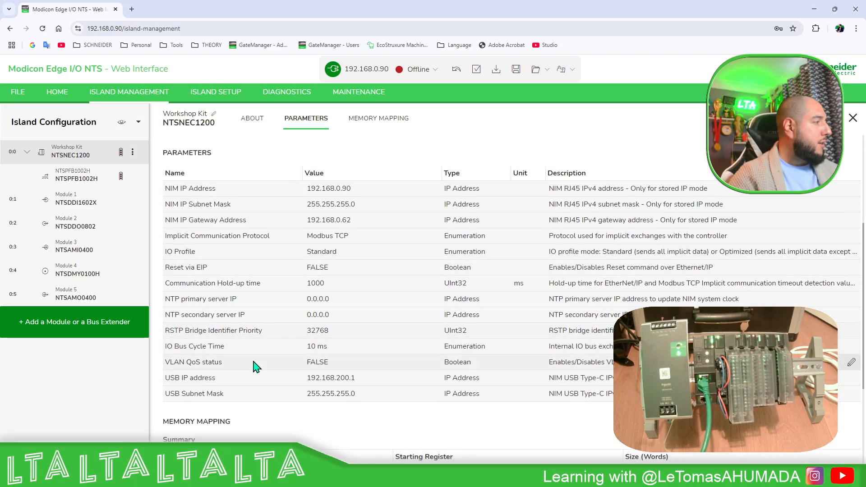
scroll(288, 374, down, 3)
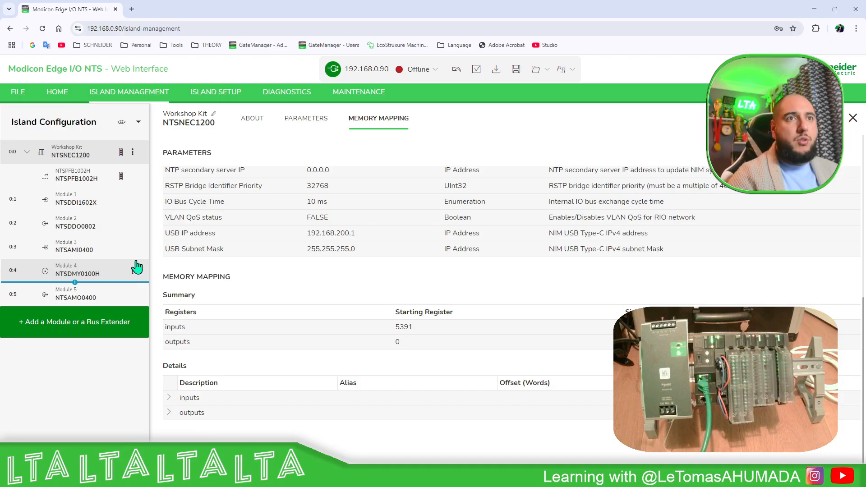
scroll(304, 251, up, 5)
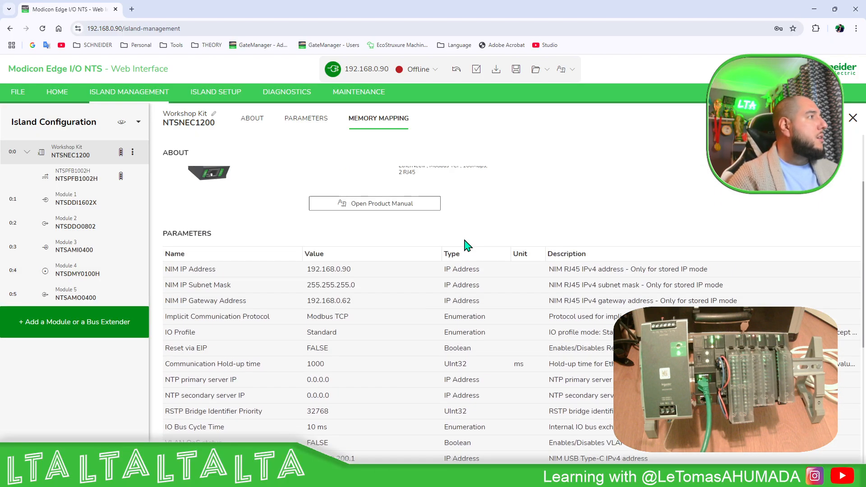
Go online by downloading the local configuration to the NIM, and acknowledge the configuration validation
click(422, 74)
click(419, 96)
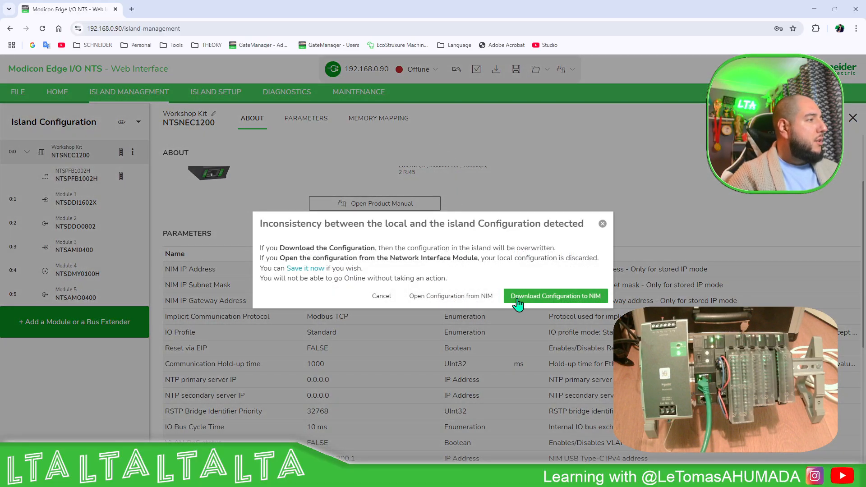
click(538, 301)
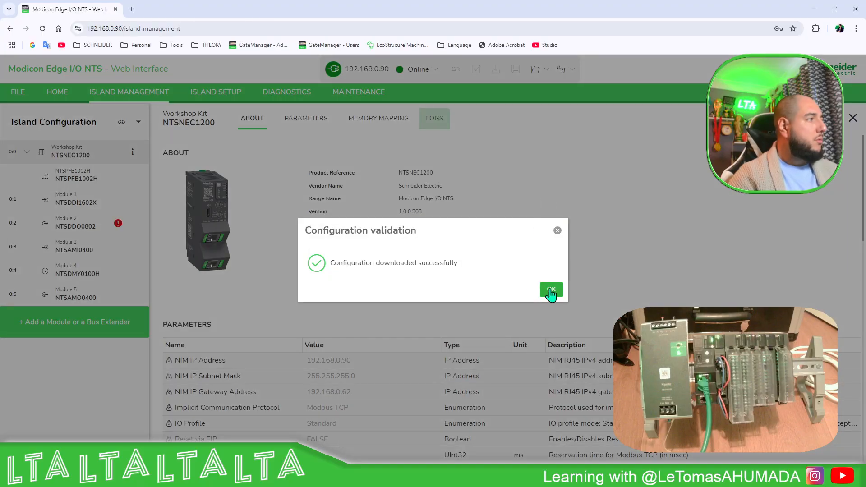
click(551, 291)
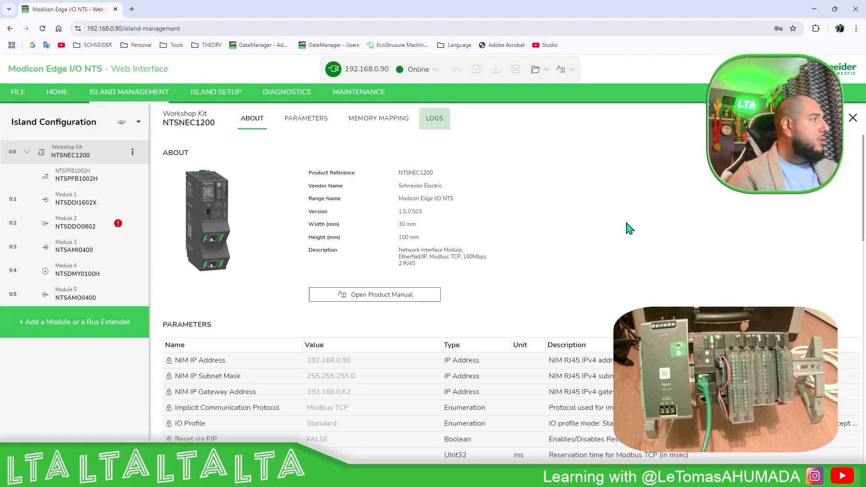
Examine Channel_1 of Module 3 (NTSAMI0400), first its online parameters and its configured range and threshold parameters
click(100, 249)
scroll(444, 238, down, 5)
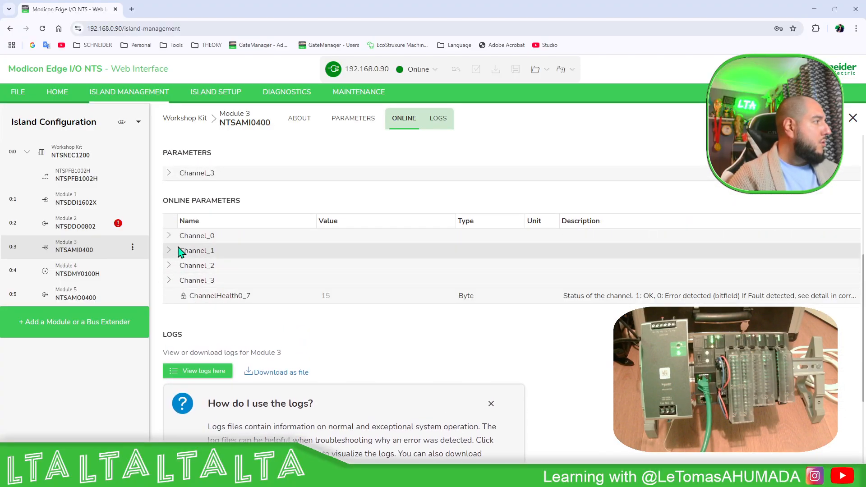
click(170, 253)
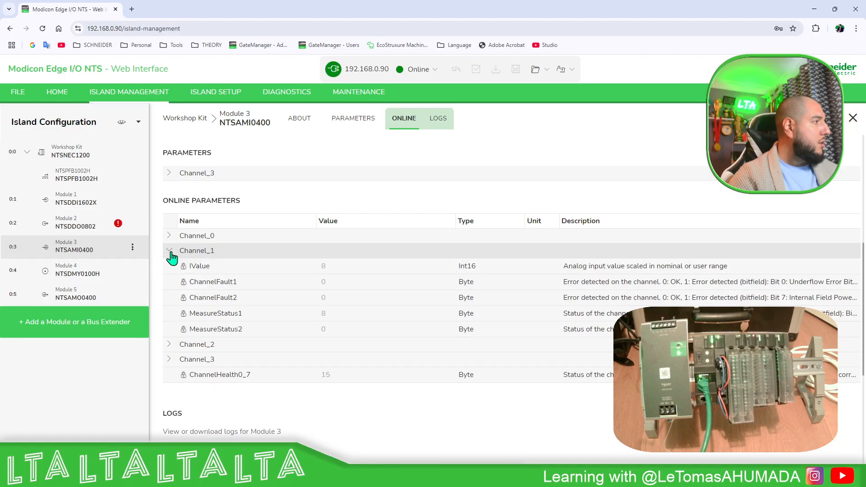
scroll(271, 315, up, 5)
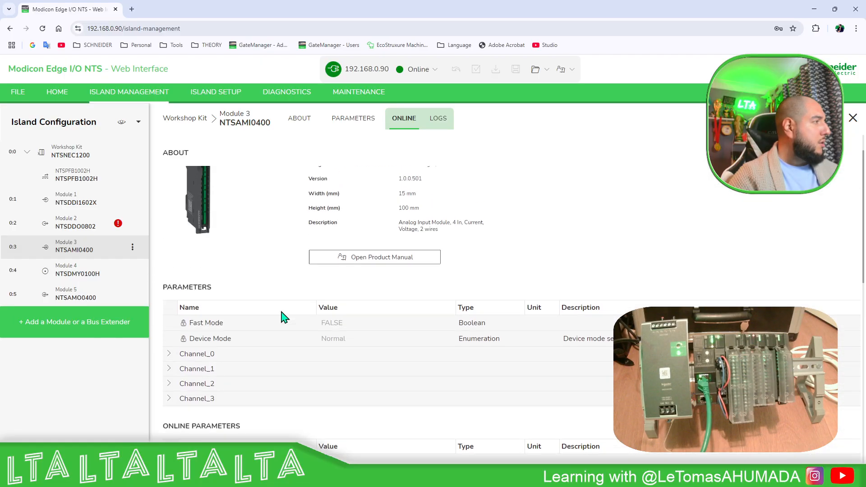
click(170, 369)
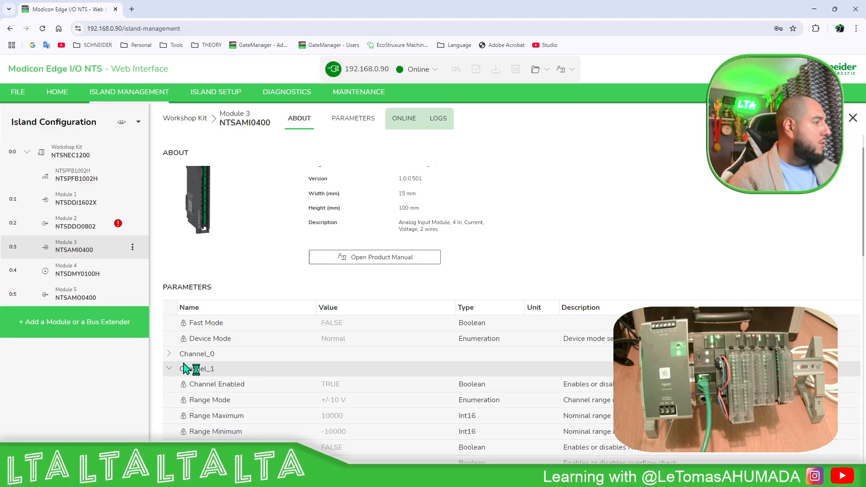
scroll(333, 388, down, 2)
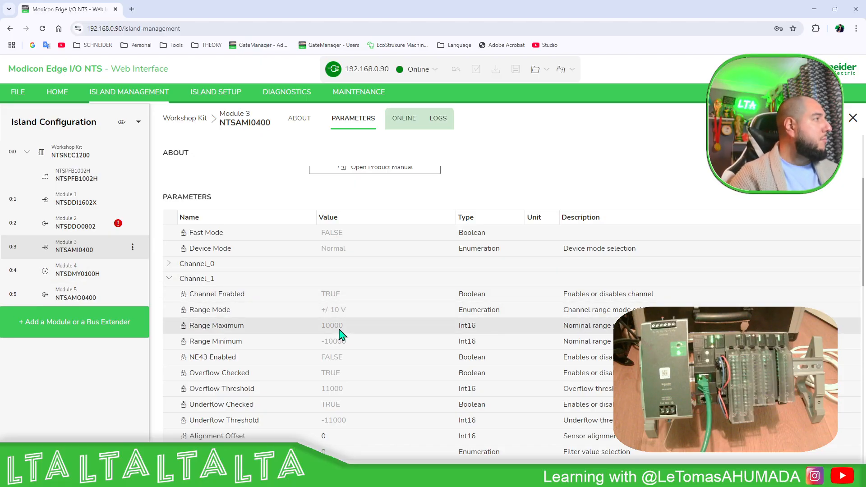
scroll(342, 336, up, 3)
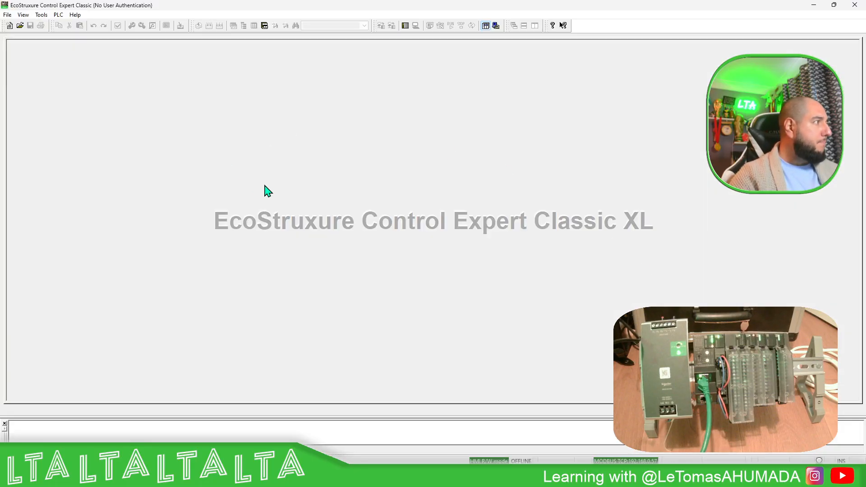
In EcoStruxure Control Expert, create a new project with a BME P58 4040 controller and a BME XBP 0400 four-slot Ethernet backplane
click(8, 17)
click(142, 24)
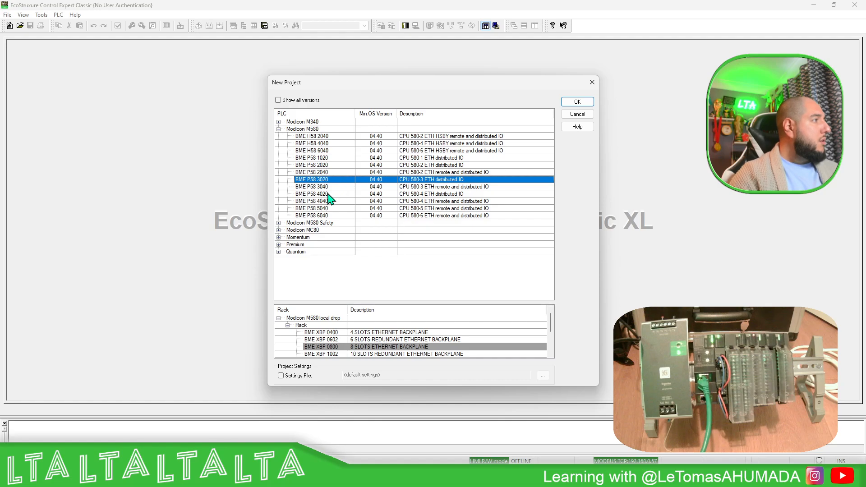
click(321, 202)
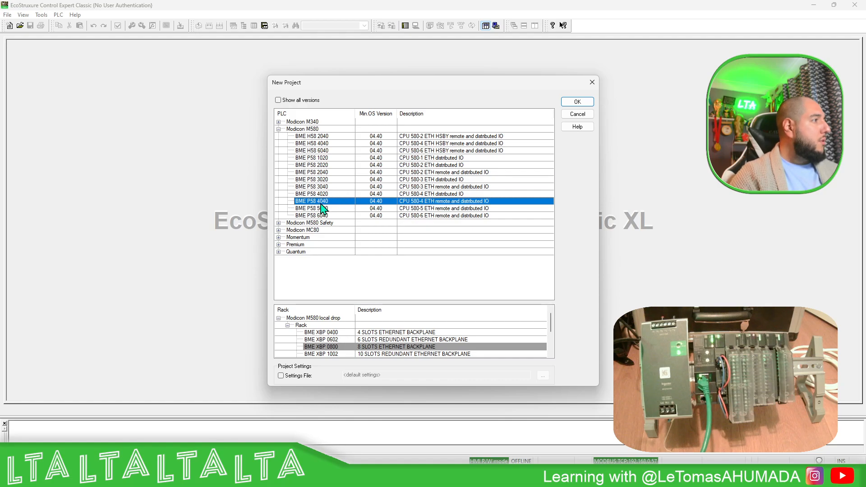
click(330, 332)
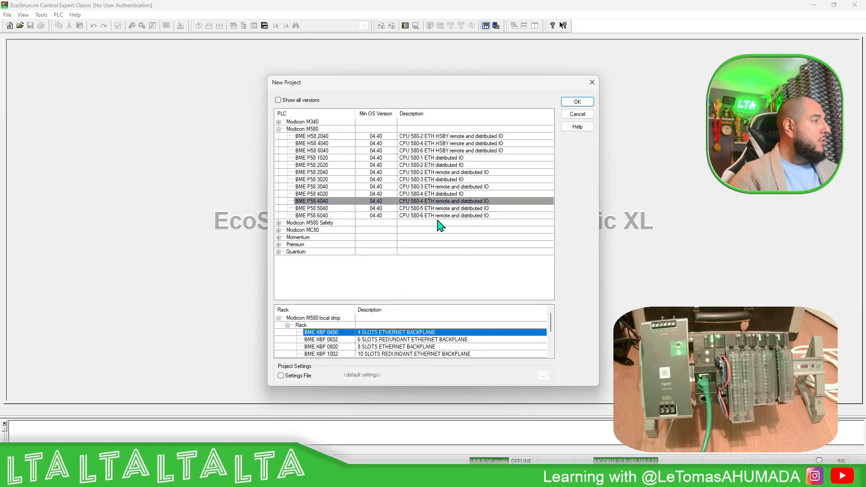
click(577, 102)
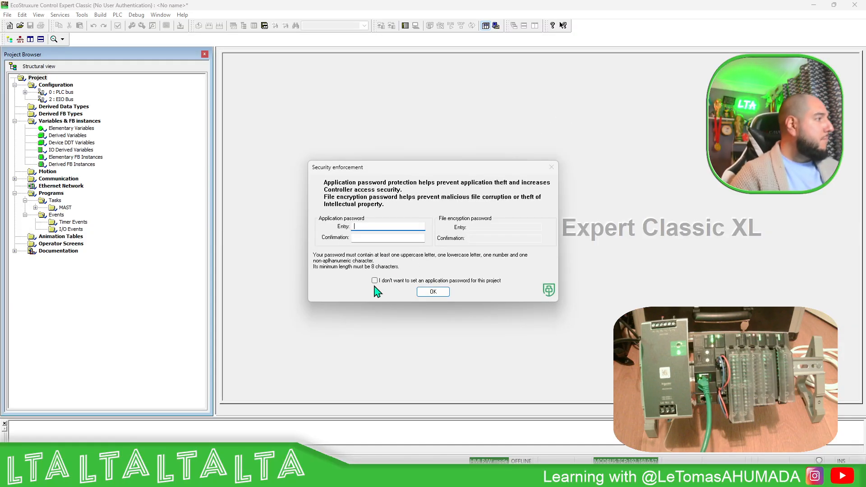
Opt out of setting an application password for the new project and accept the security enforcement settings
click(375, 280)
click(479, 256)
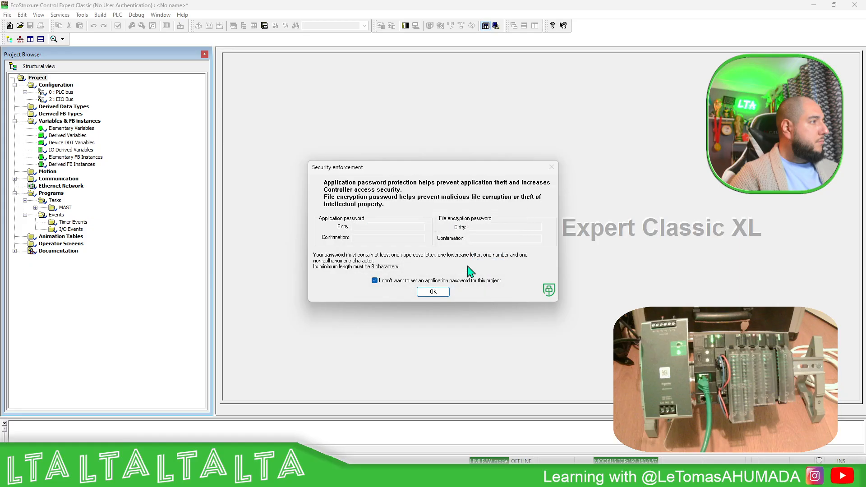
click(433, 291)
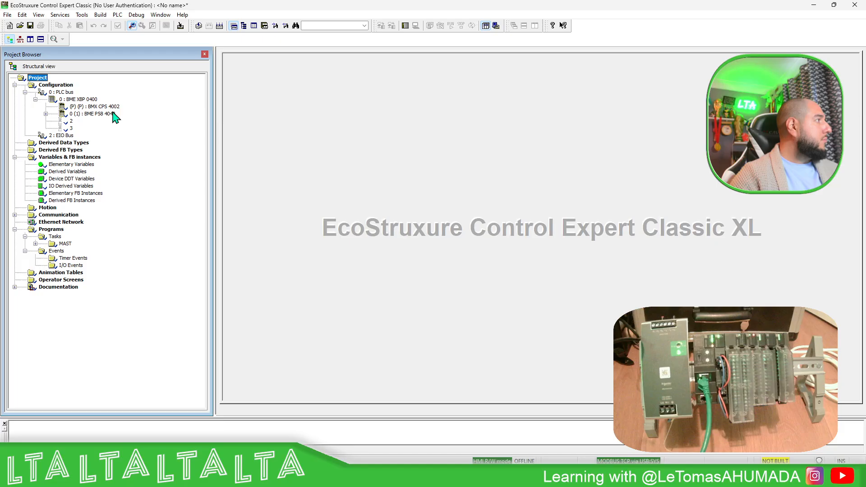
Open the BME XBP 0400 rack and replace its default power supply with a BMX CPS 3020
double_click(82, 99)
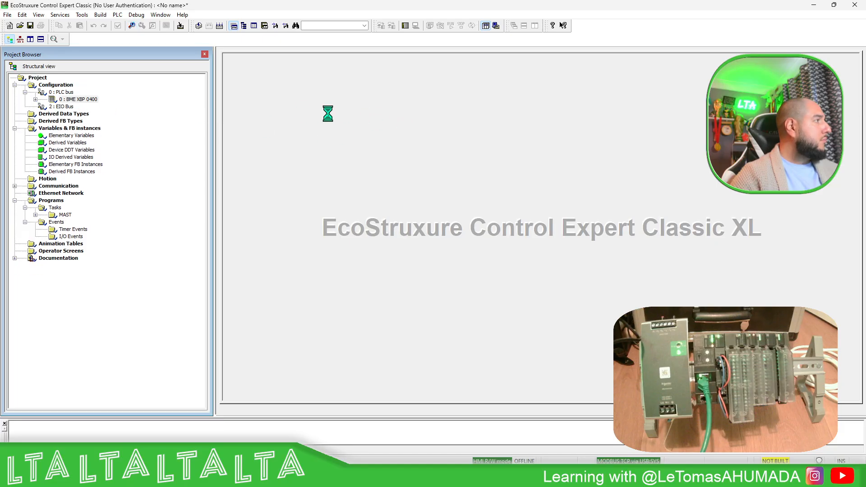
right_click(273, 138)
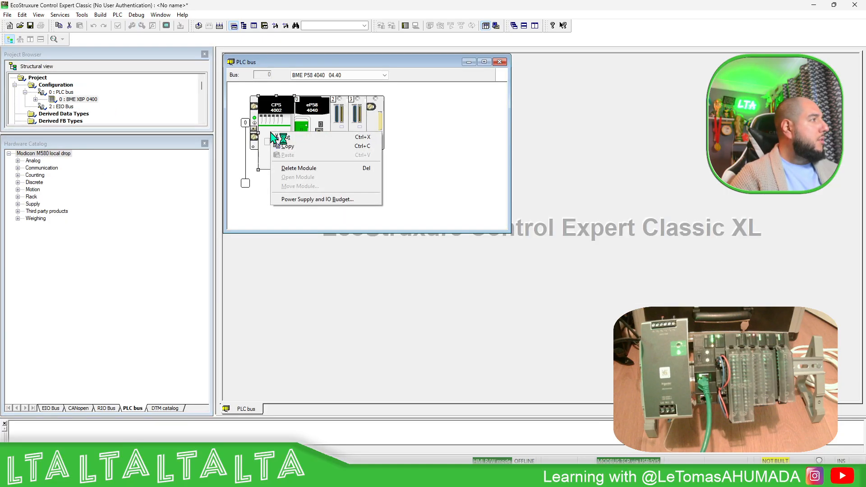
click(299, 166)
double_click(279, 130)
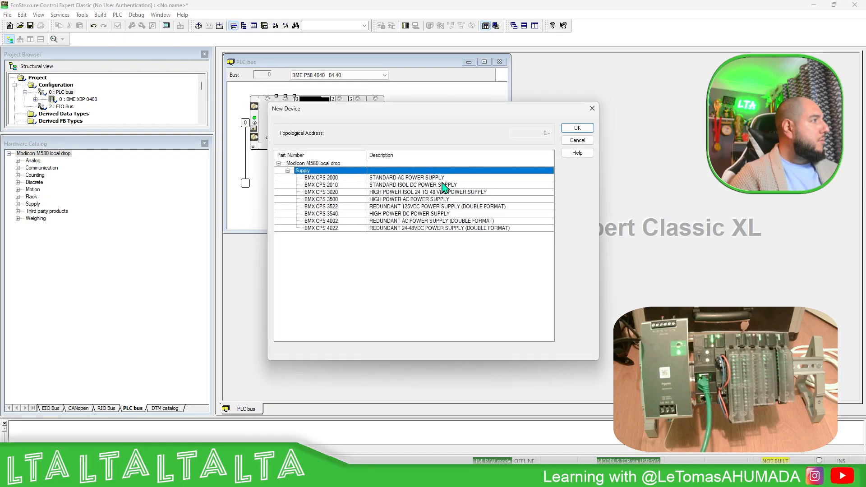
click(340, 191)
click(577, 128)
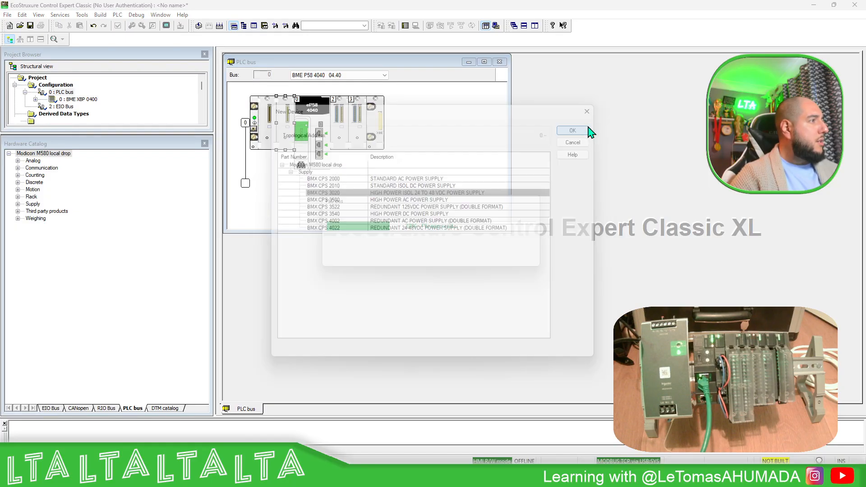
Add a BME NOC 0301.4 Ethernet communication module to slot 2 and give its DTM a name beginning with MyNO
double_click(346, 129)
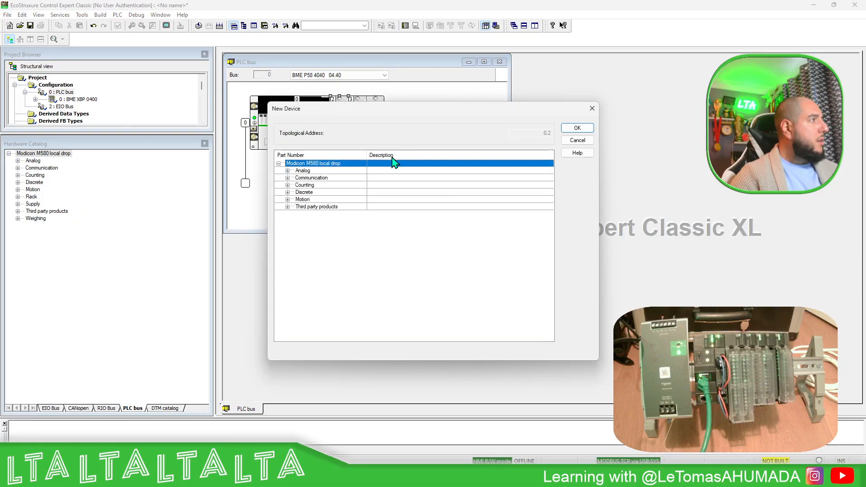
click(288, 178)
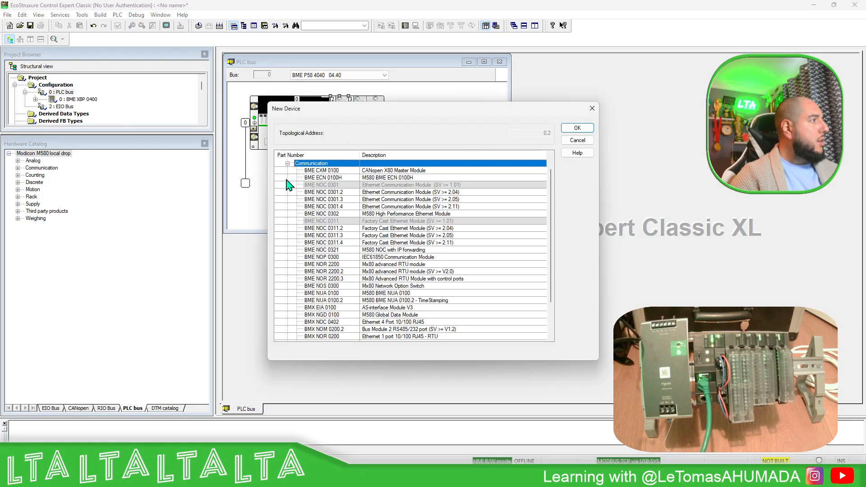
click(342, 207)
click(577, 129)
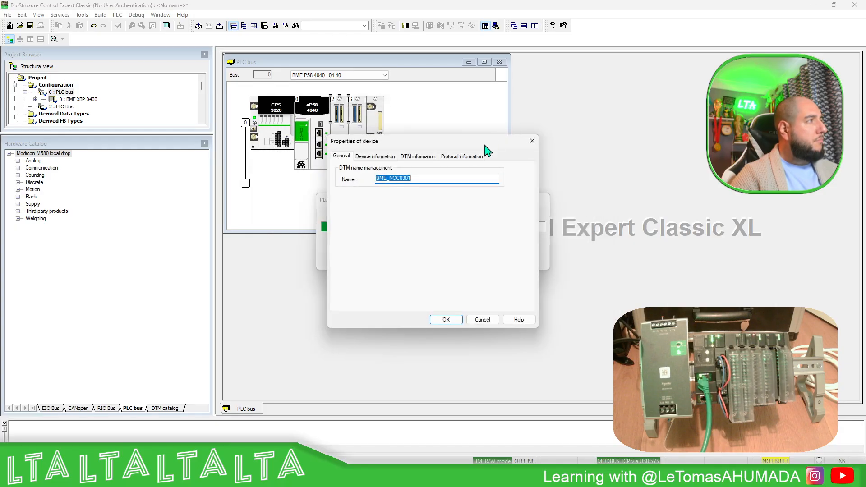
text(MyNOC)
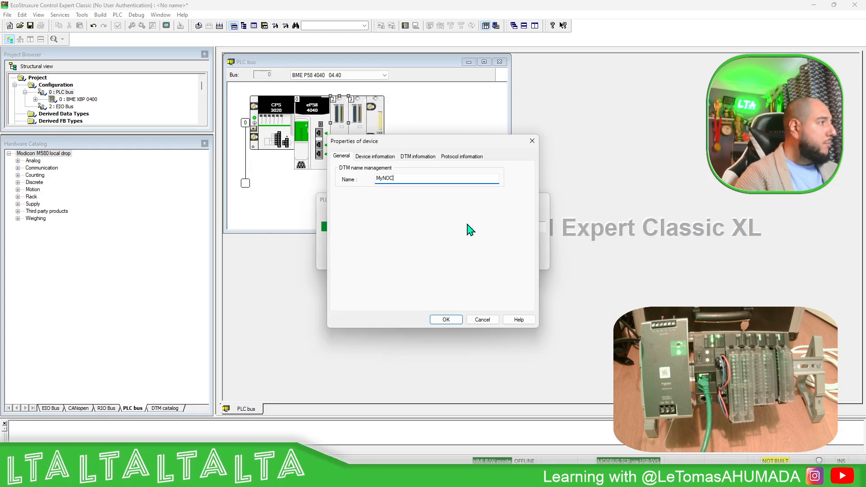
click(446, 321)
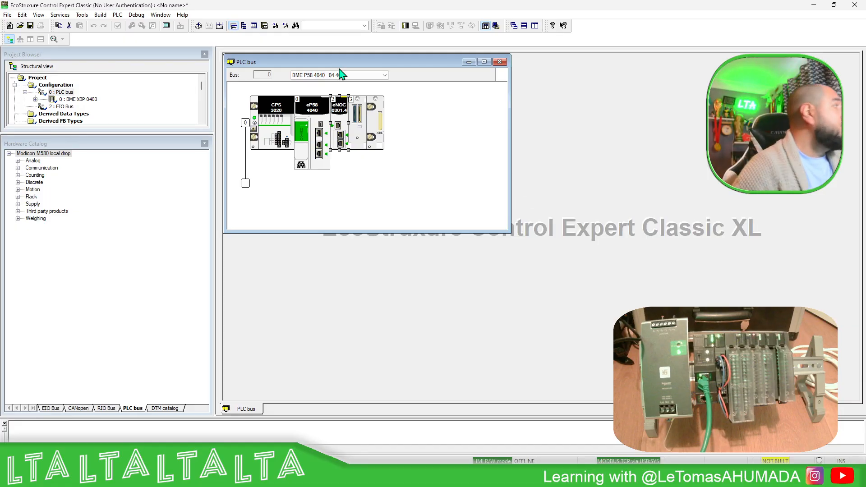
In the project's protection properties, change the firmware password by entering the old password and a confirmed new one
right_click(37, 78)
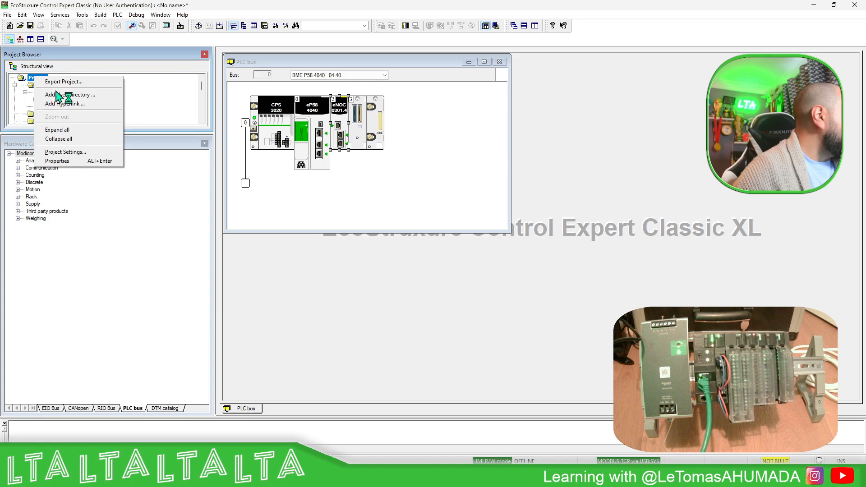
click(71, 162)
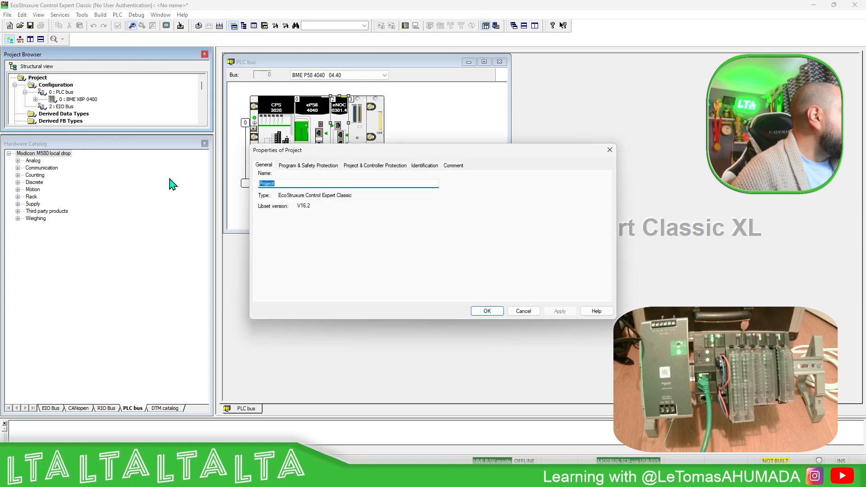
click(383, 165)
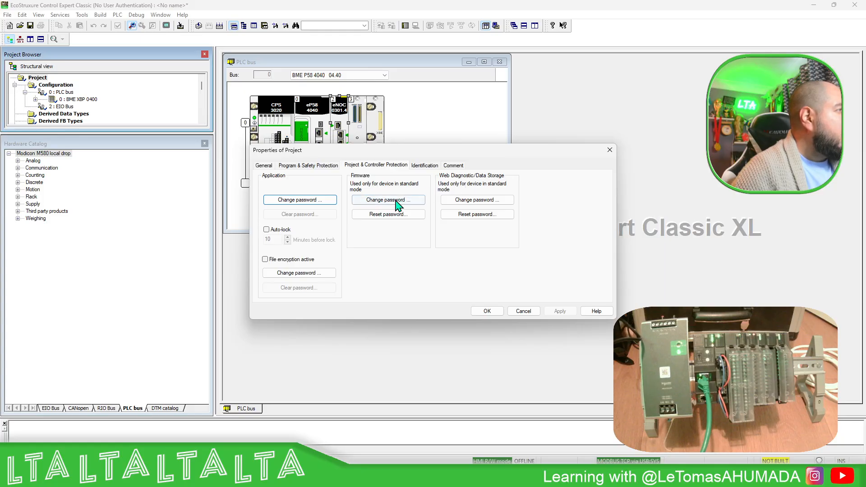
click(396, 205)
text(f)
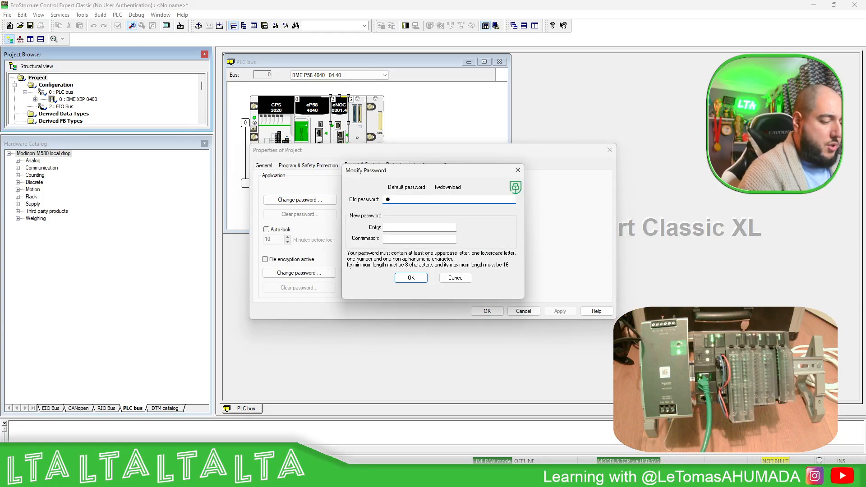
text(wdownload)
key(Tab)
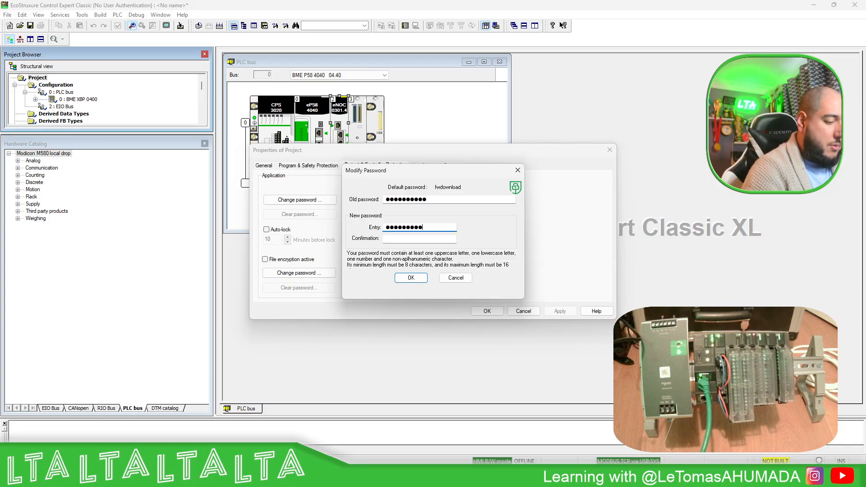
key(Tab)
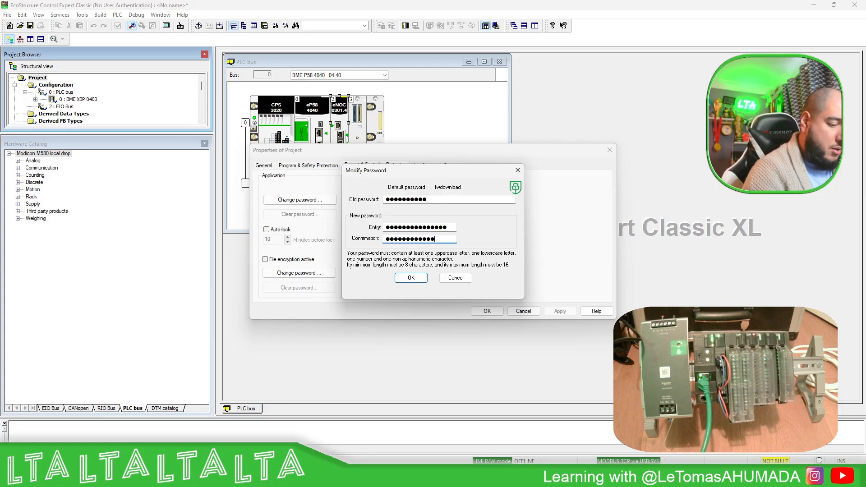
key(BackSpace)
key(BackSpace)
key(BackSpace)
key(BackSpace)
key(BackSpace)
key(BackSpace)
key(BackSpace)
key(BackSpace)
key(BackSpace)
key(BackSpace)
key(BackSpace)
key(BackSpace)
key(BackSpace)
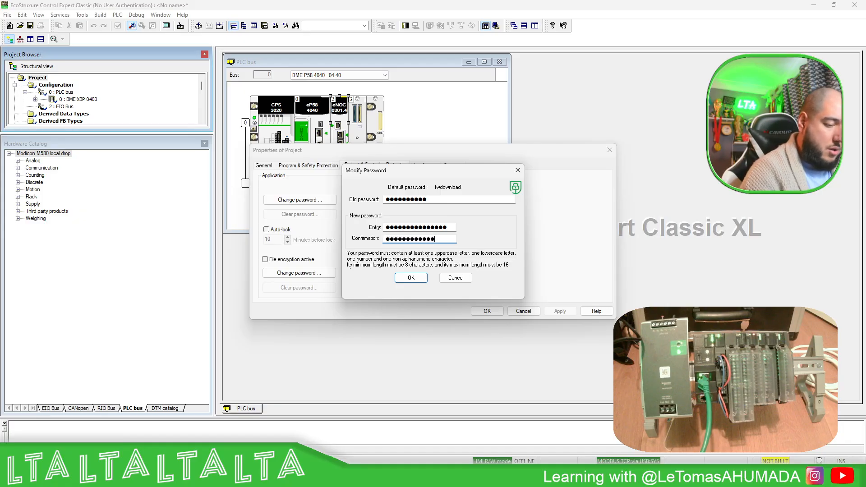
click(411, 278)
Change the Web Diagnostic/Data Storage password by entering the old and confirmed new passwords, and apply the project properties
click(474, 202)
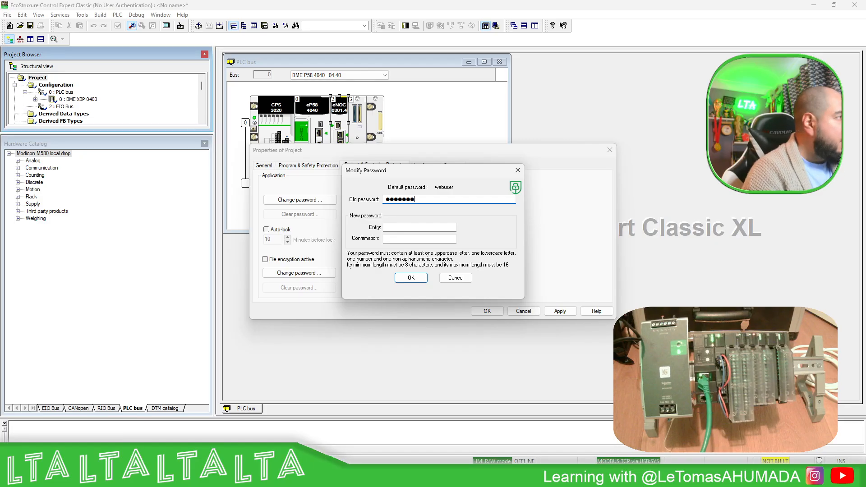
key(Caps_Lock)
key(Tab)
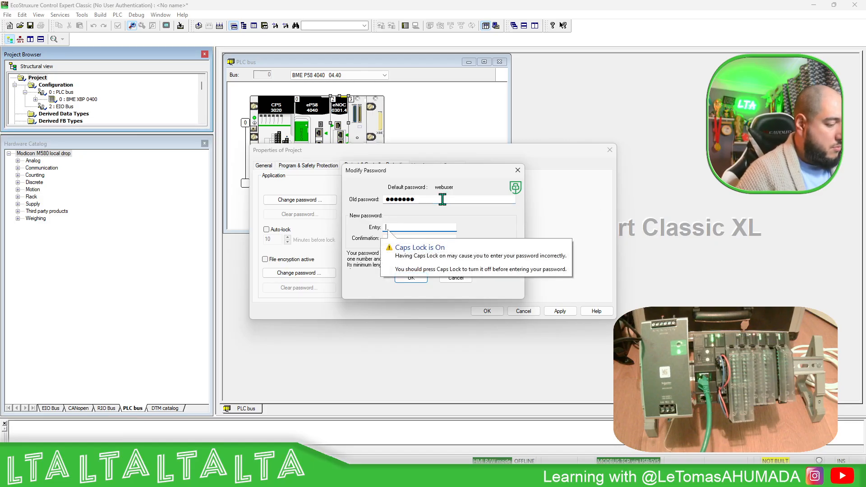
key(Caps_Lock)
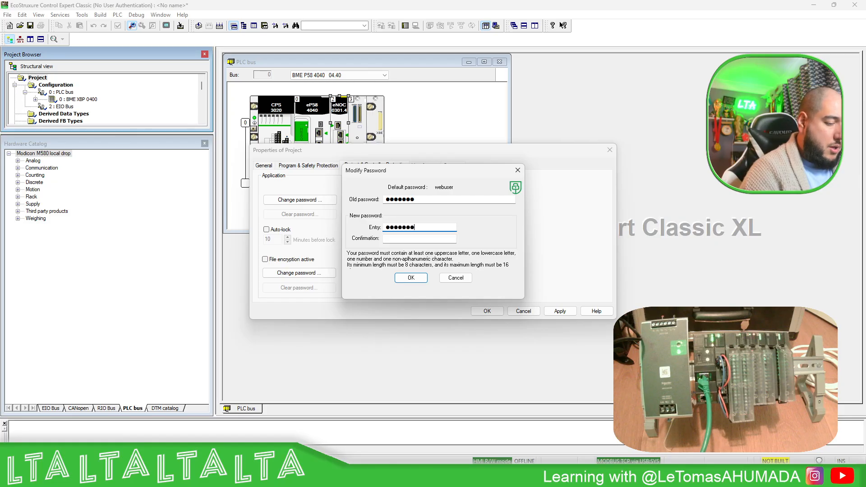
text(!)
key(Tab)
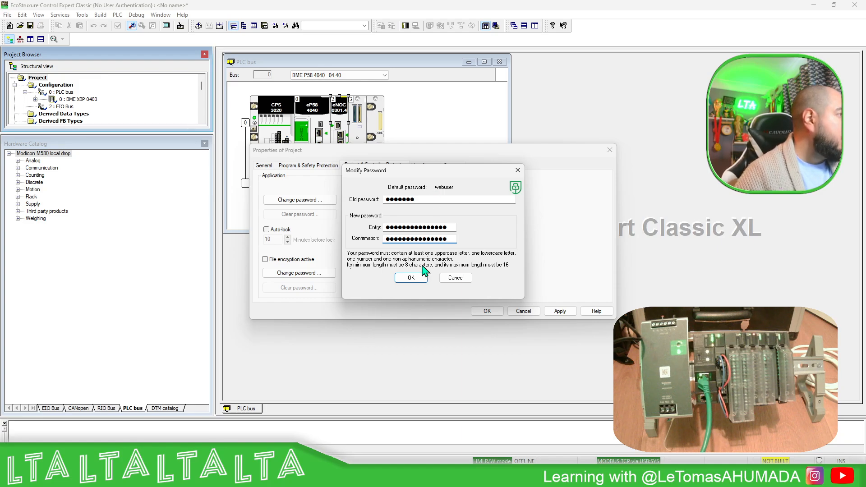
click(411, 277)
click(559, 311)
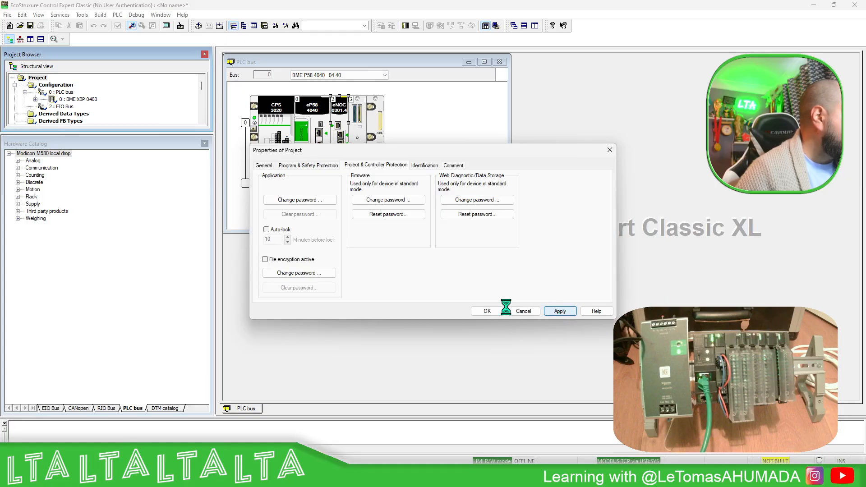
click(487, 310)
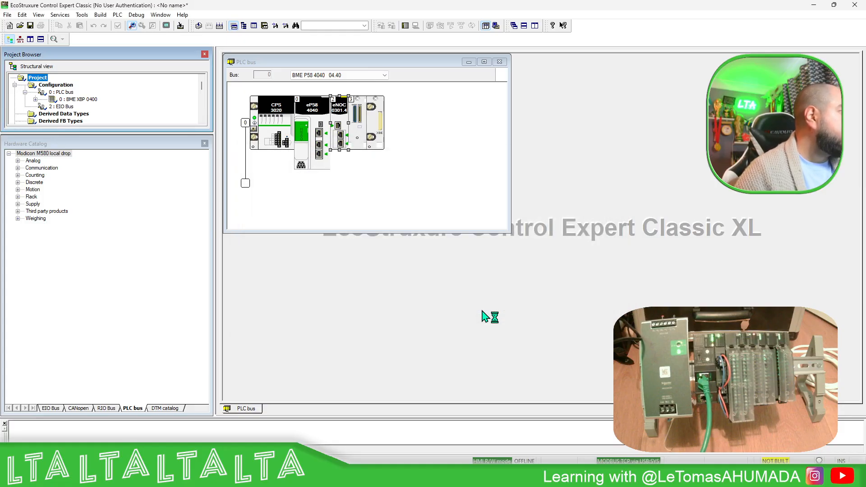
Open the Ethernet port configuration of the BME P58 4040 and unlock its security
click(441, 175)
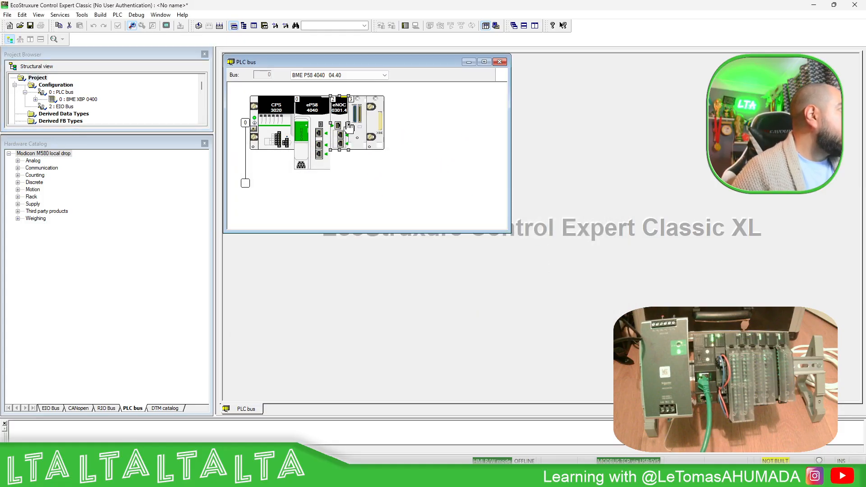
double_click(319, 145)
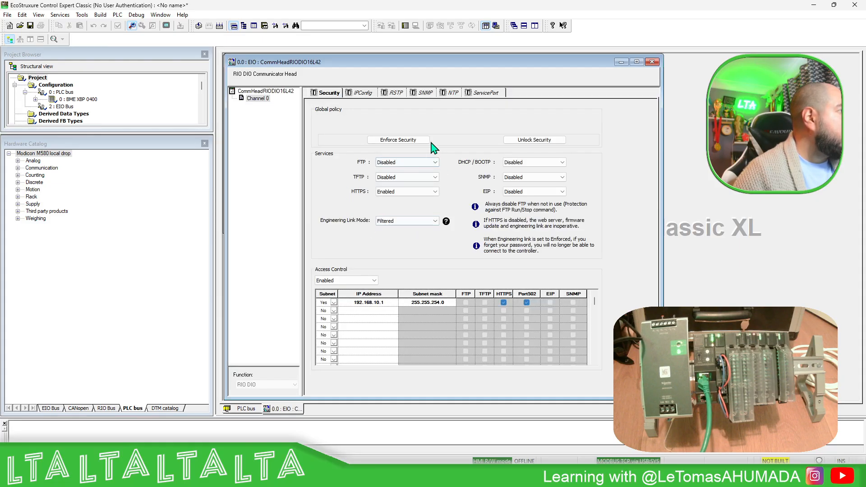
click(538, 140)
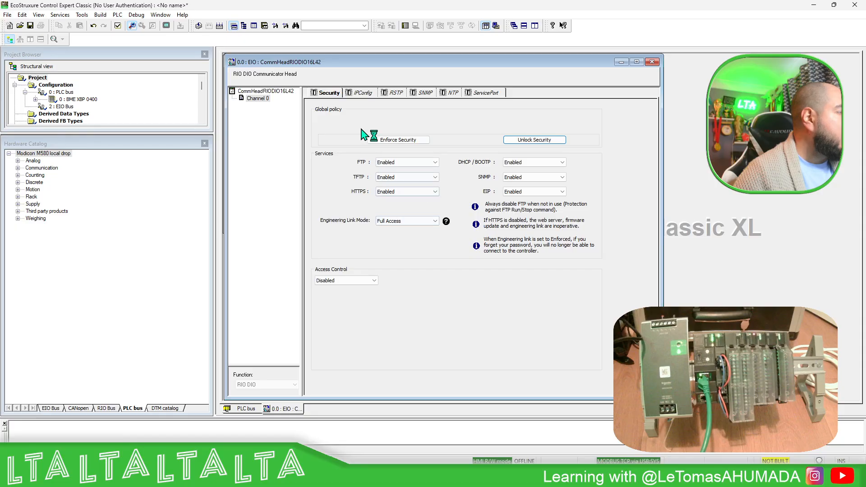
In the CPU's IP configuration, set the main IP address to 192.168.0.58 and IP address A to 192.168.0.59
click(367, 93)
double_click(409, 118)
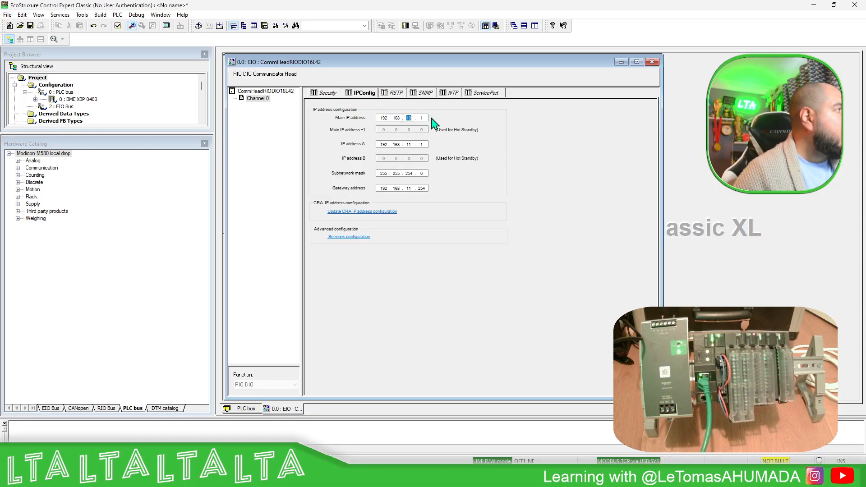
text(0.)
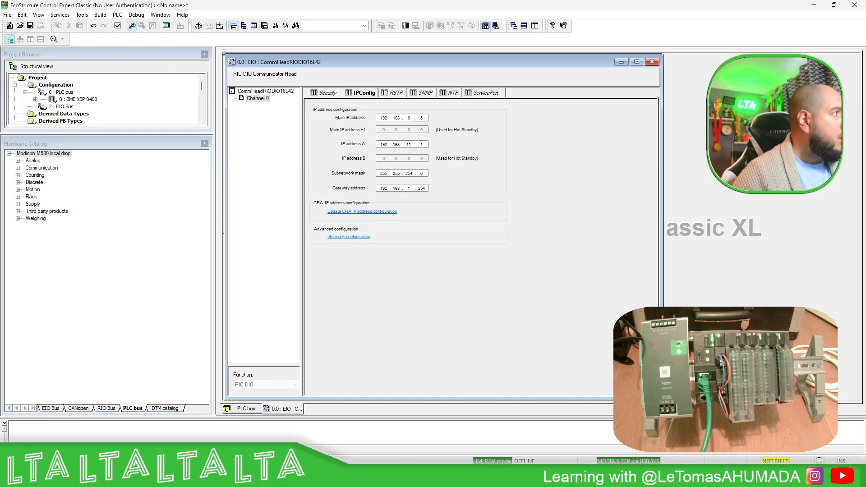
double_click(408, 145)
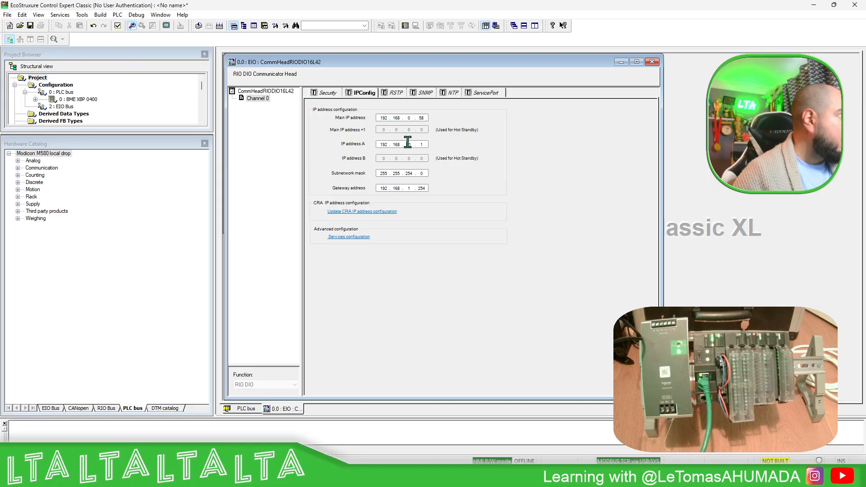
text(0 . 59)
Set the CPU's subnetwork mask to 255.255.255.0 and its gateway address to 192.168.0.1
double_click(409, 173)
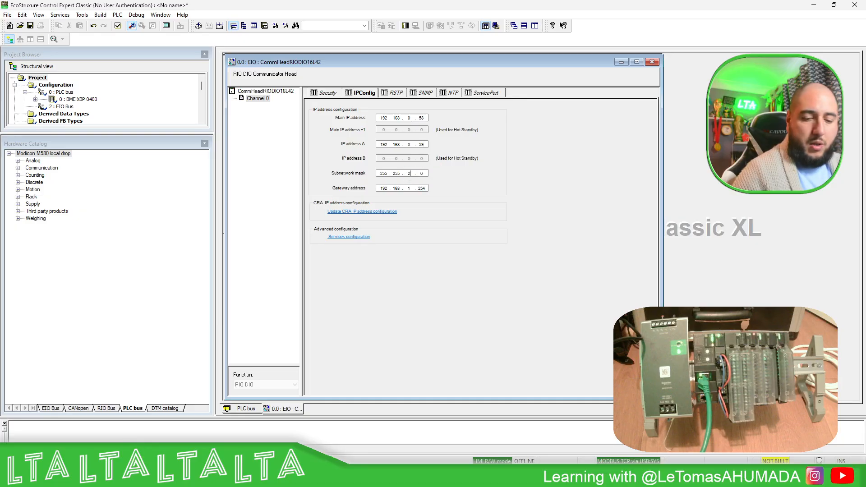
double_click(408, 188)
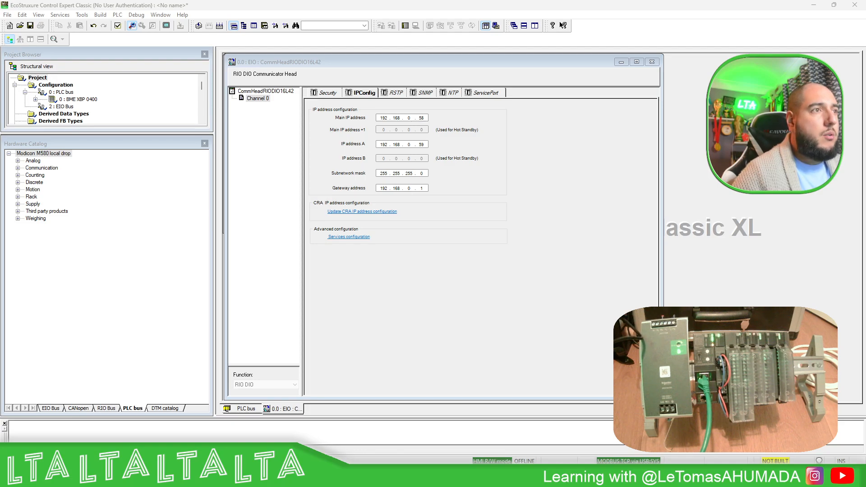
click(423, 188)
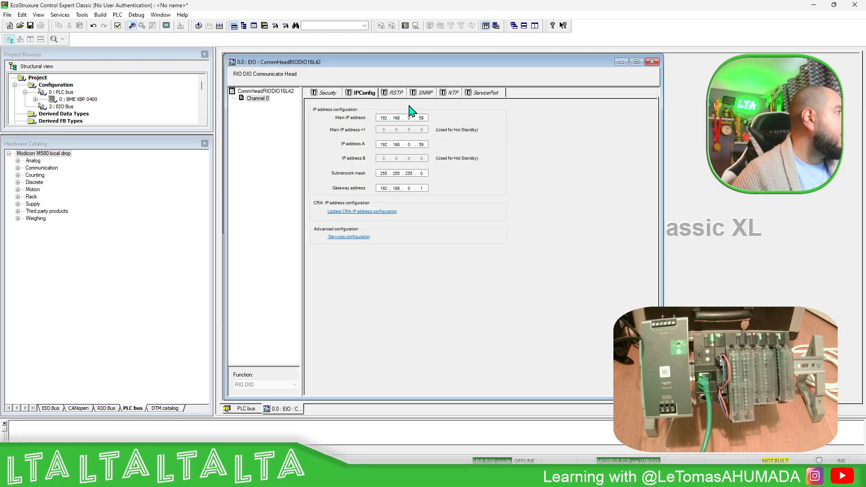
Enter admin as the SNMP V3 username and close the CPU's Ethernet configuration
click(451, 93)
click(430, 93)
click(397, 190)
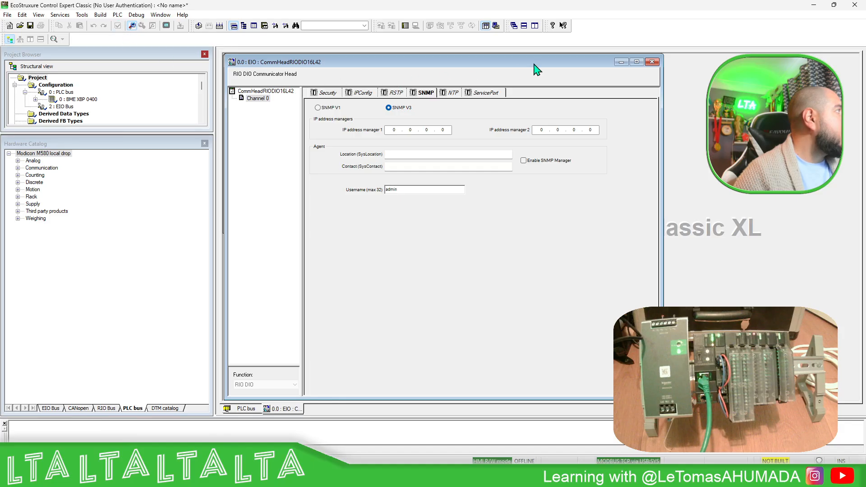
click(652, 62)
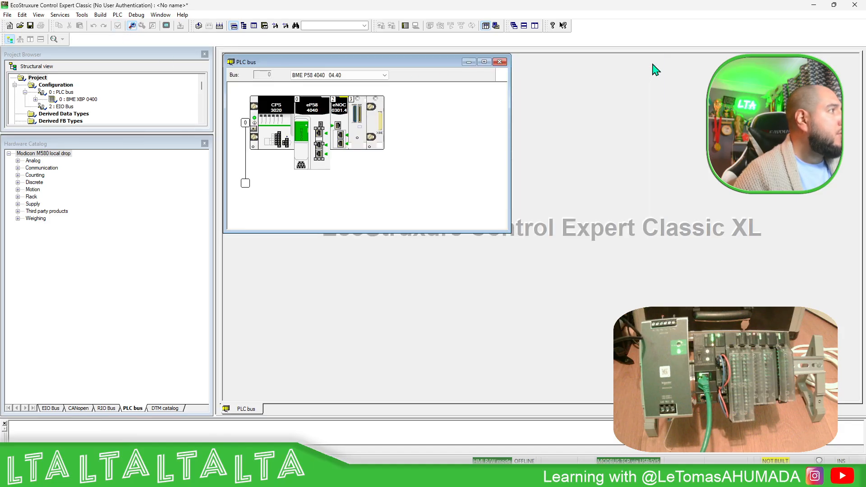
Set the BME NOC 0301.4 module's main IP address to 192.168.0.57 with subnet mask 255.255.255.0, and validate the modifications
double_click(340, 140)
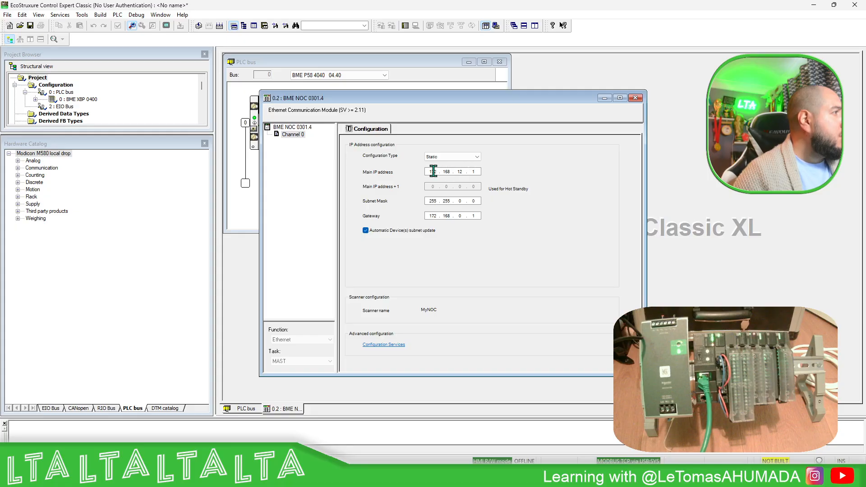
text(192)
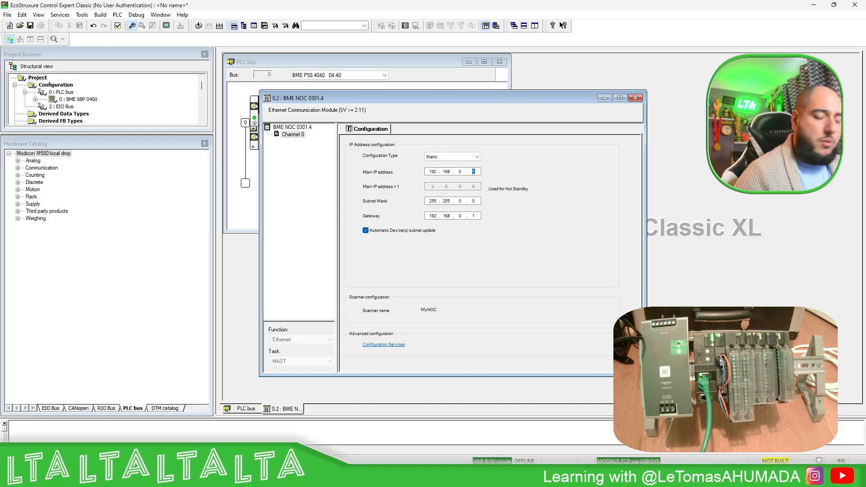
click(459, 202)
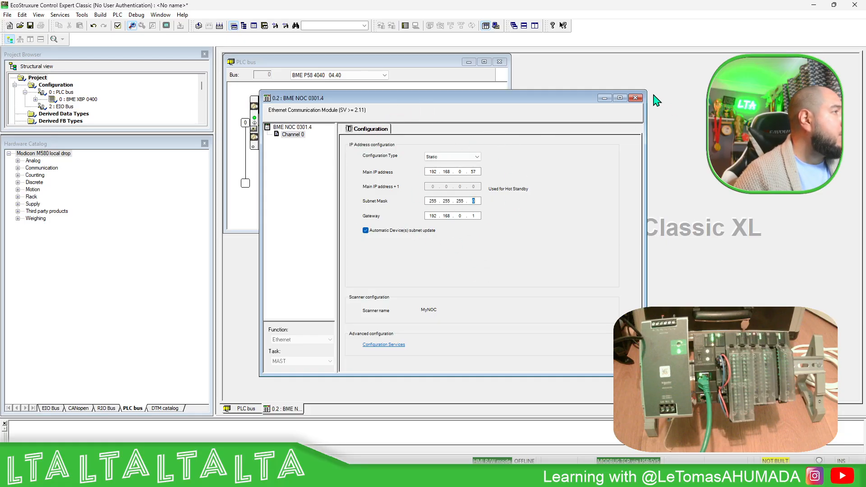
click(635, 98)
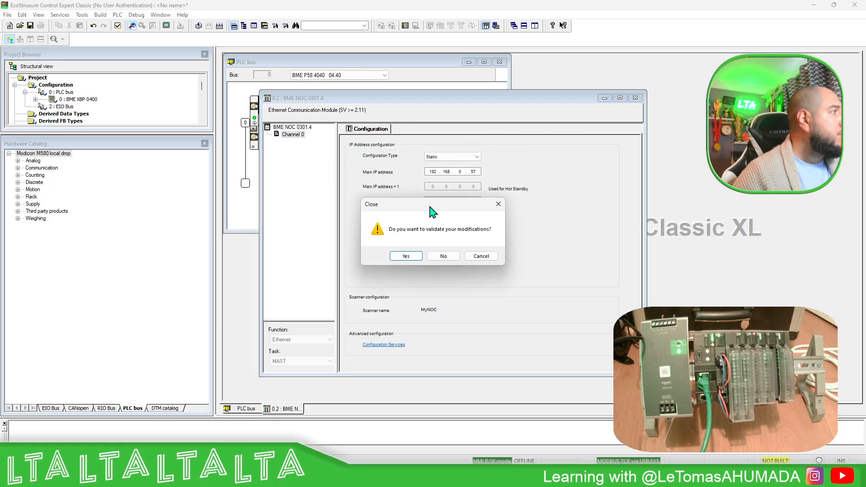
click(403, 256)
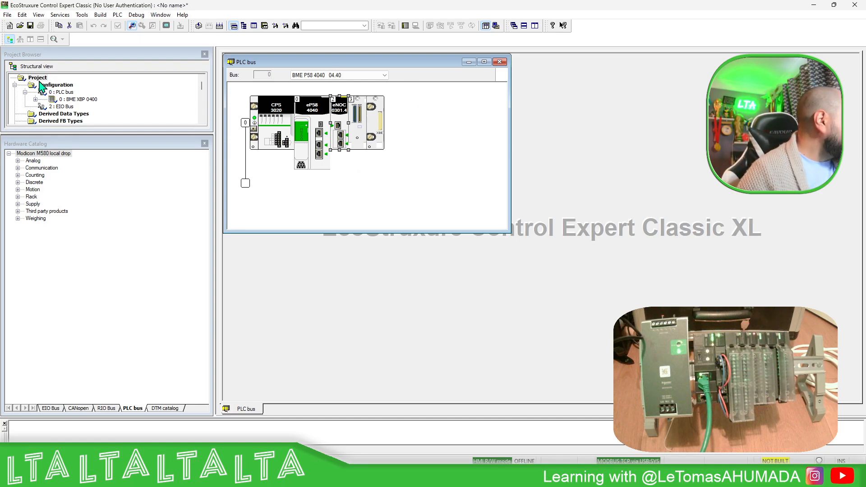
Analyze the project and open the DTM Browser
click(201, 26)
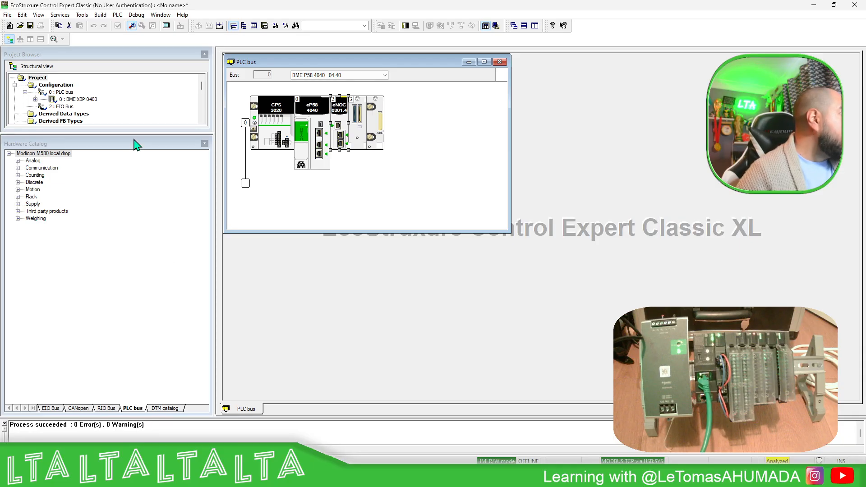
click(136, 16)
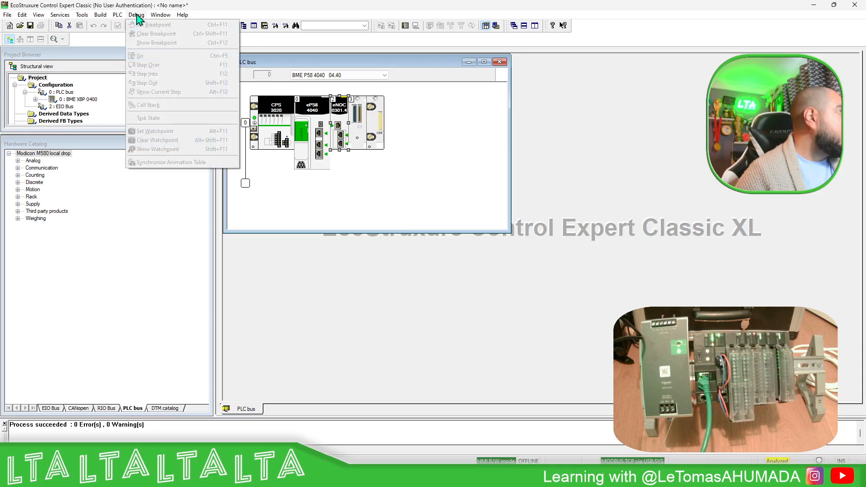
mouse_move(82, 15)
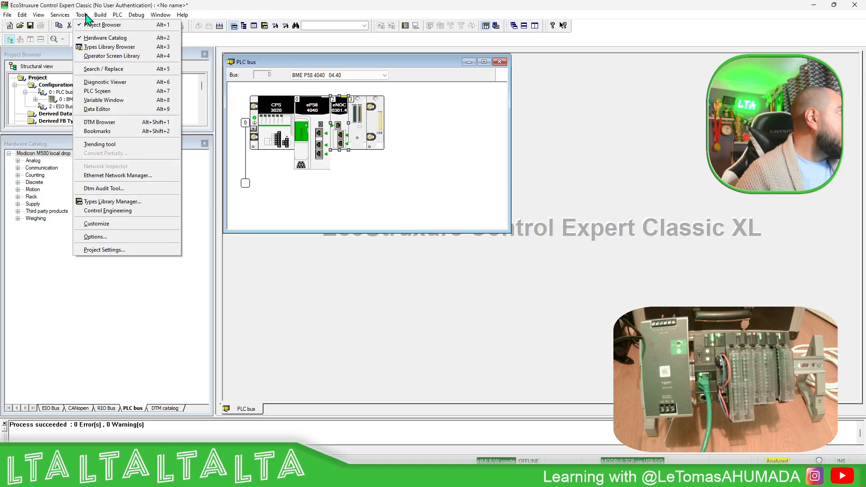
click(101, 122)
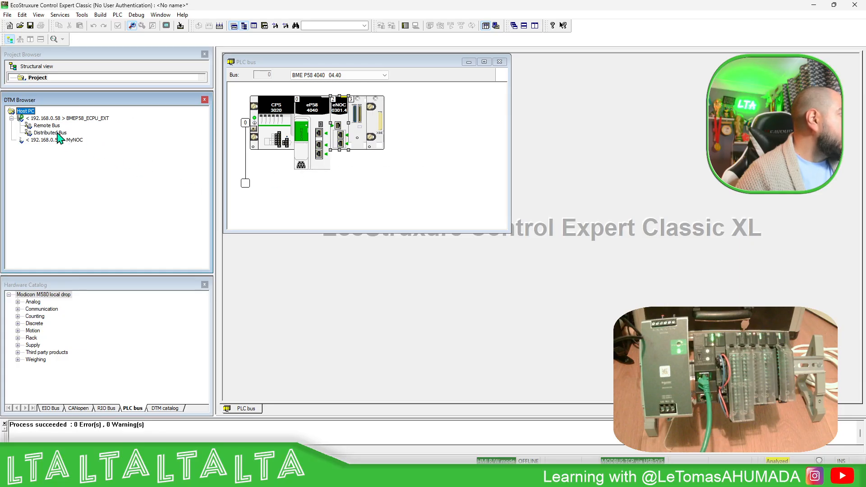
right_click(73, 118)
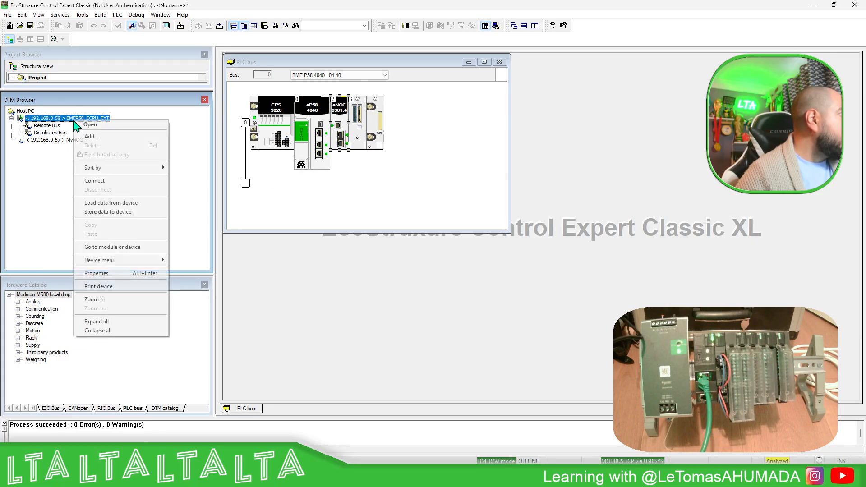
click(118, 137)
click(331, 246)
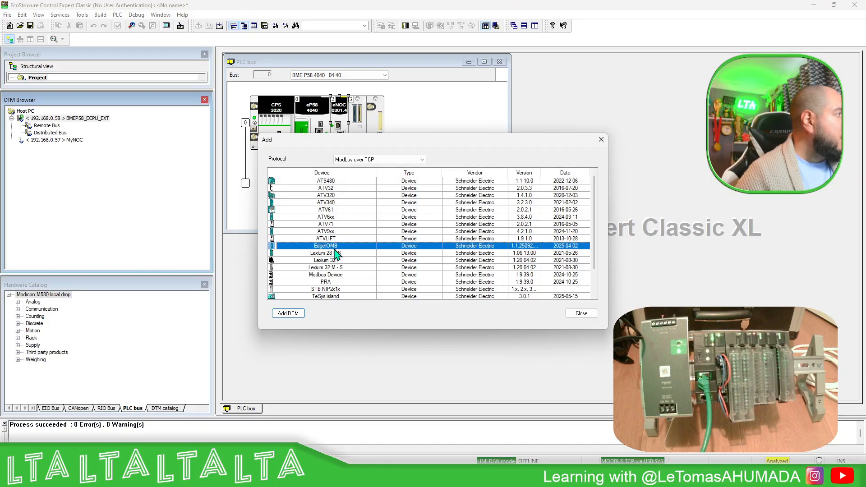
click(582, 313)
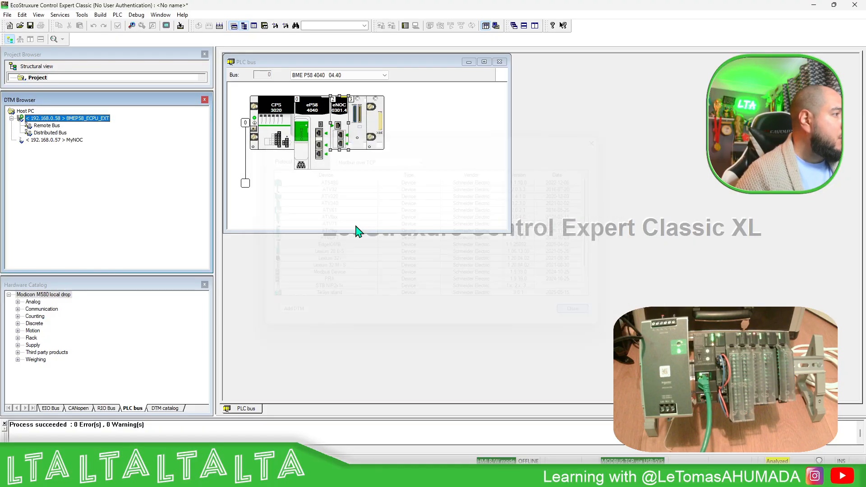
Add an EdgeIOMB Modbus over TCP device DTM beneath MyNOC and name it MyEdgeIO
right_click(69, 138)
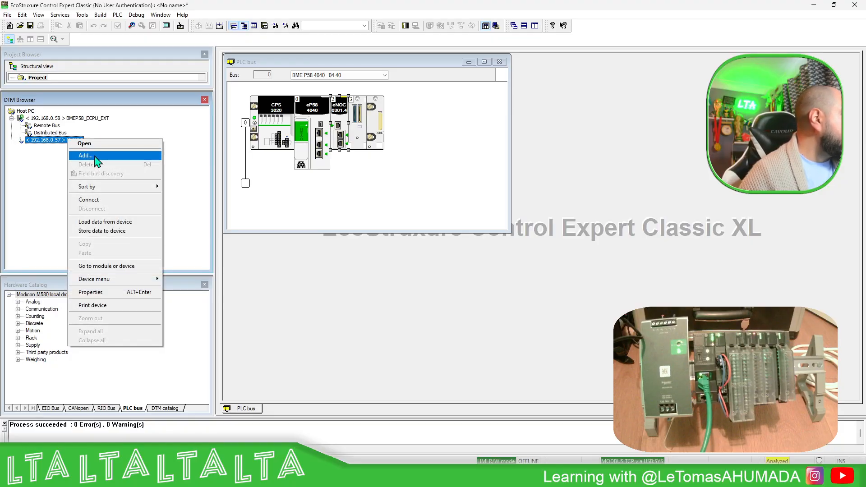
click(96, 158)
click(339, 246)
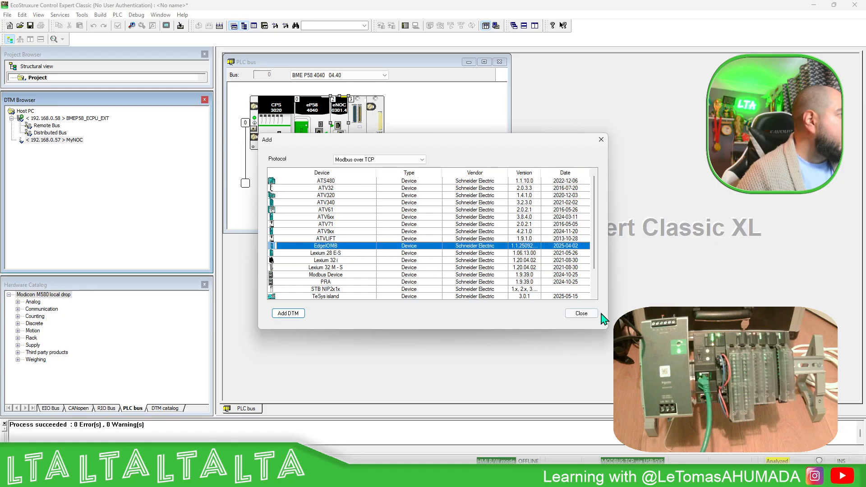
click(288, 313)
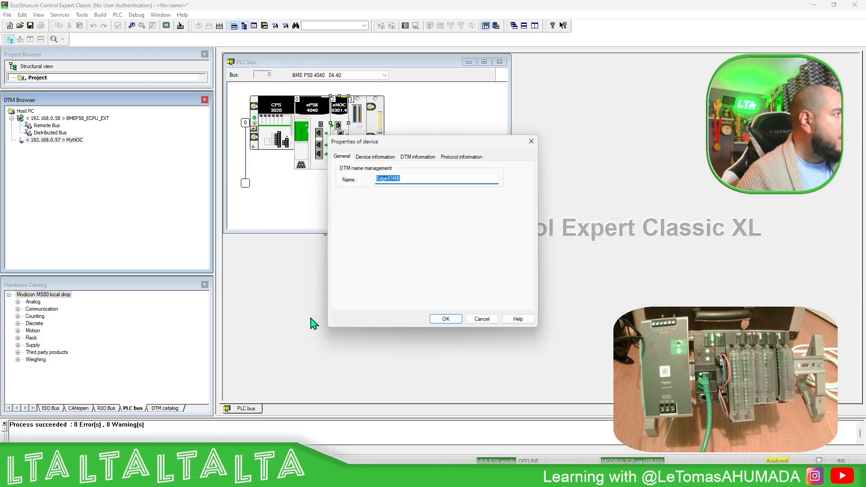
text(My)
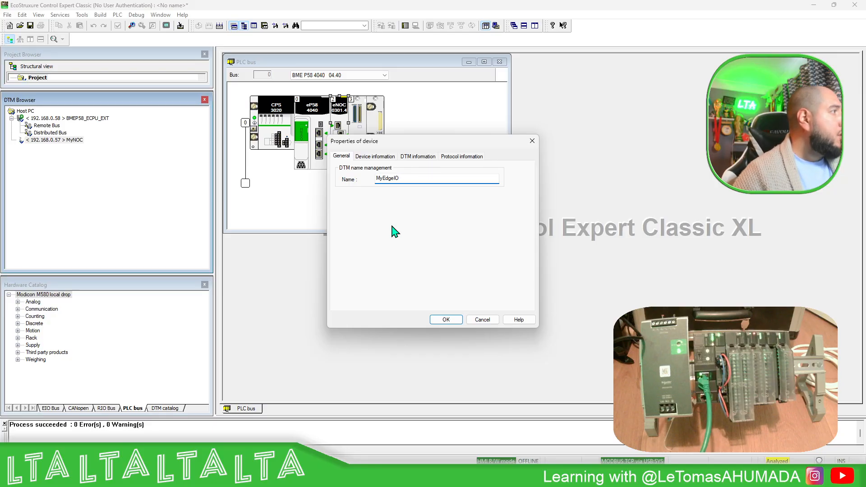
click(451, 320)
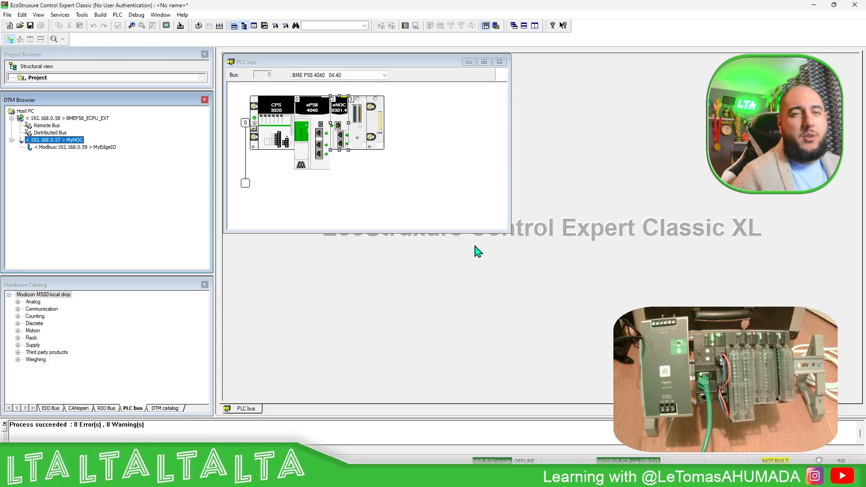
Open the MyNOC DTM configuration, maximize it, and select MyEdgeIO in its device list
double_click(75, 147)
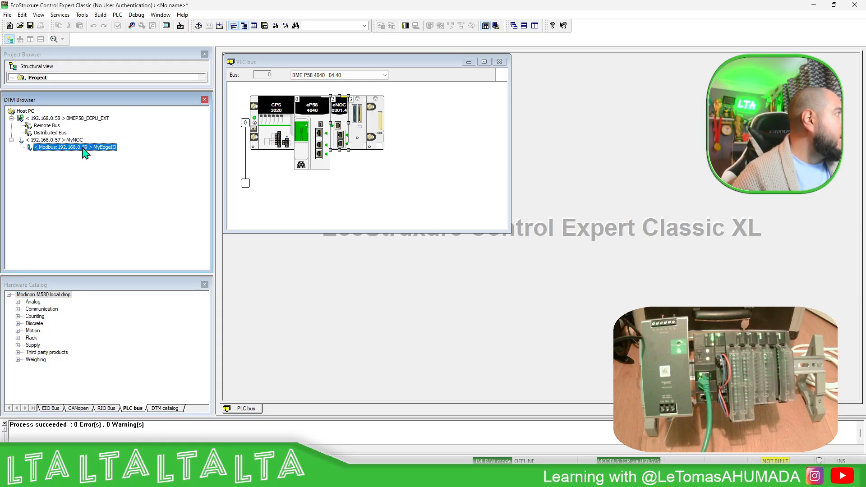
click(75, 140)
double_click(76, 141)
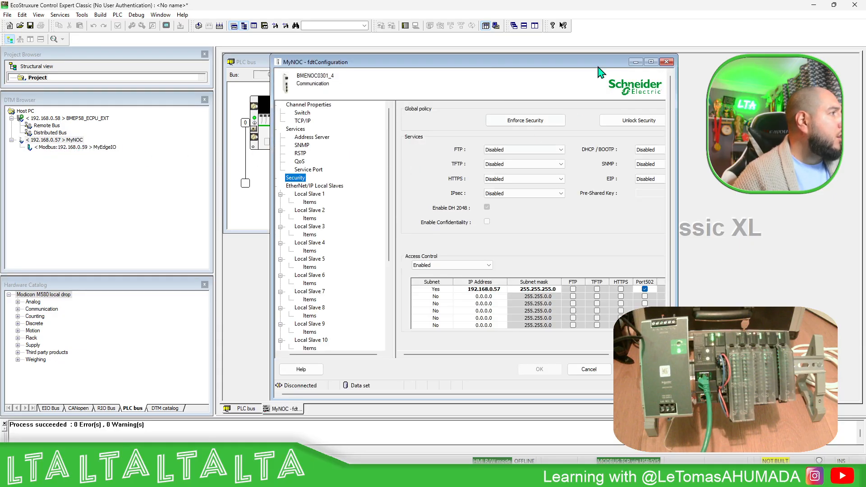
click(651, 61)
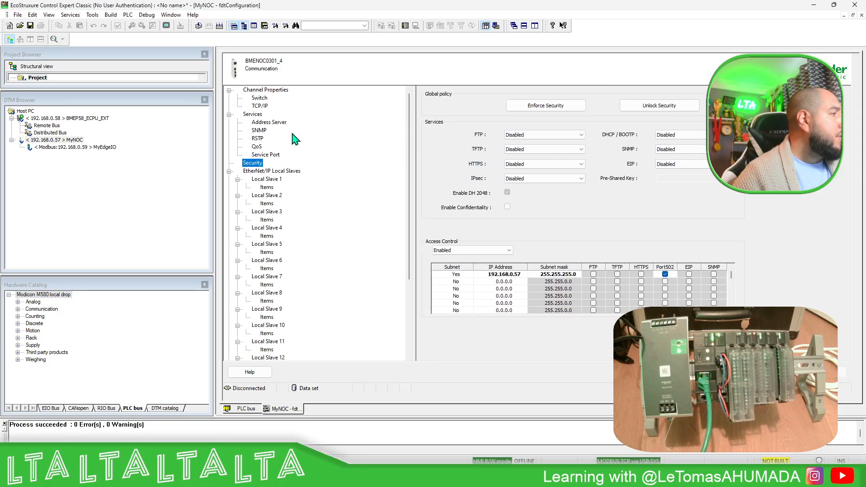
scroll(289, 203, down, 5)
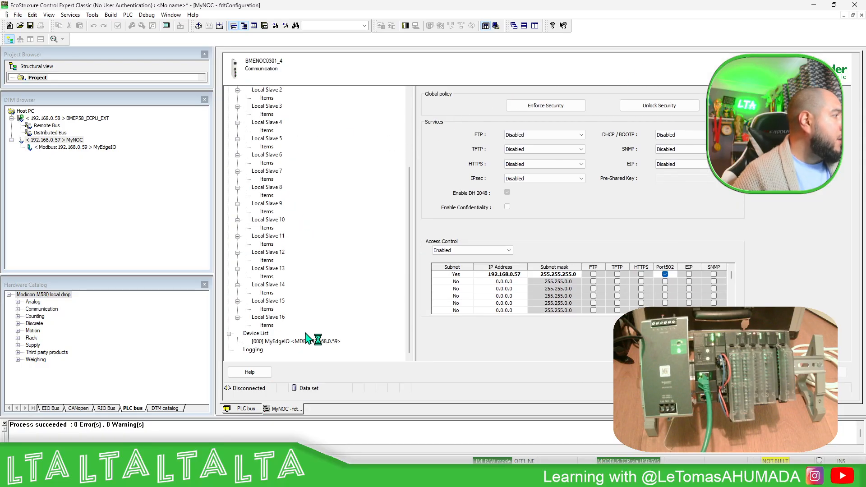
click(320, 343)
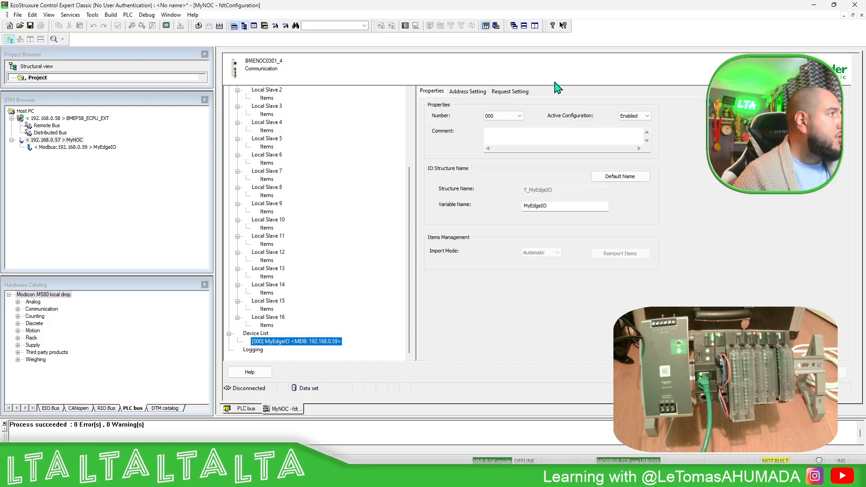
In the address settings of MyEdgeIO, set the IP address to 192.168.0.90 and apply it
click(467, 92)
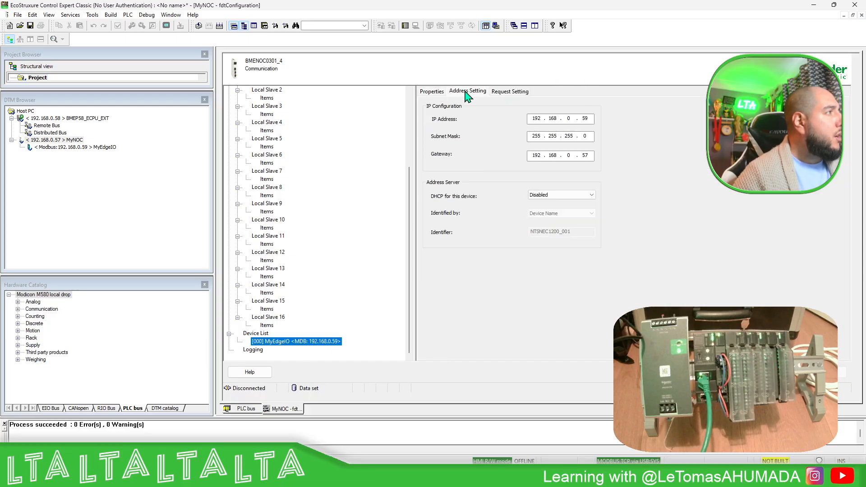
double_click(584, 119)
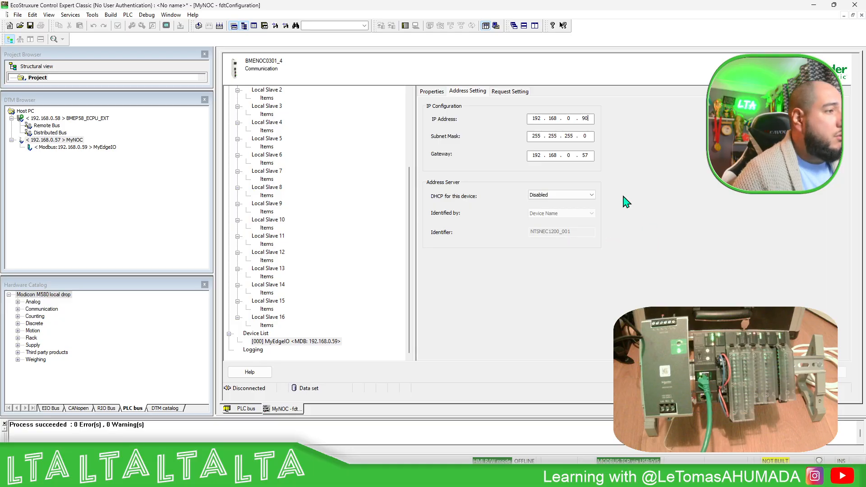
click(583, 136)
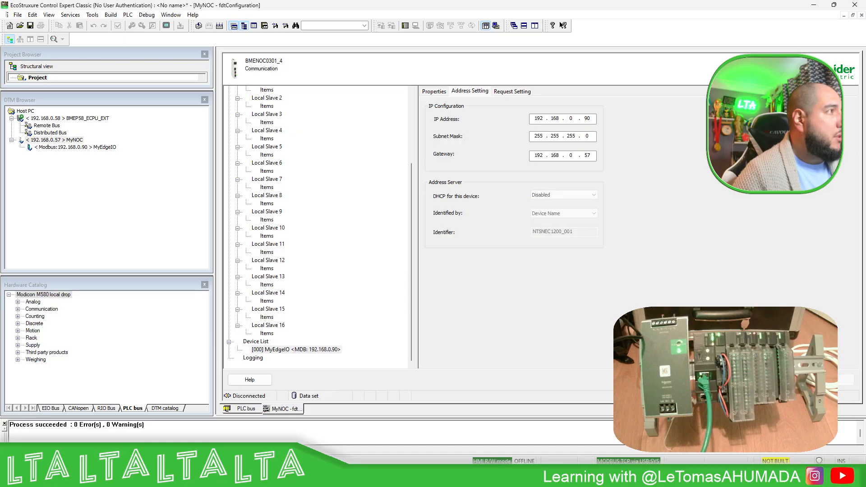
Unlock the security services in MyNOC's configuration and confirm the change
scroll(325, 280, up, 4)
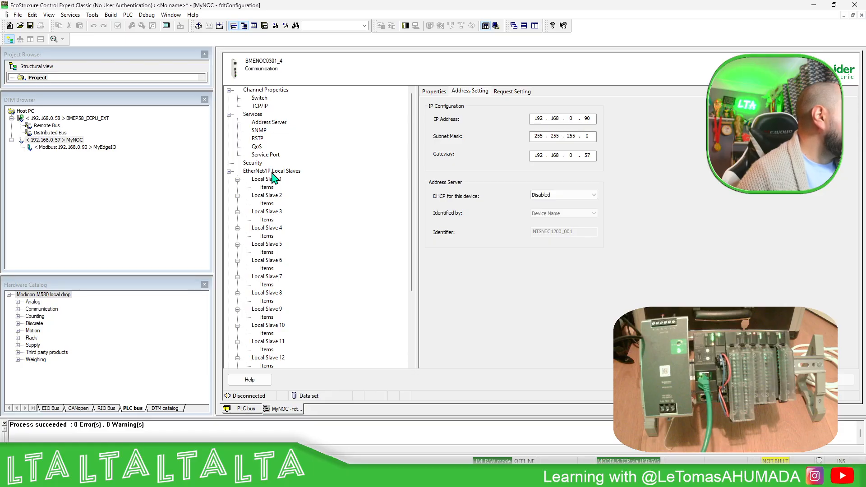
click(256, 115)
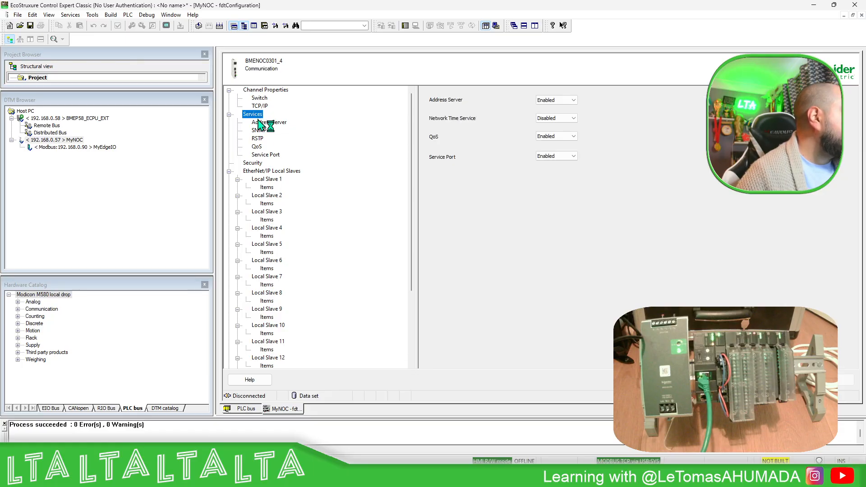
click(252, 163)
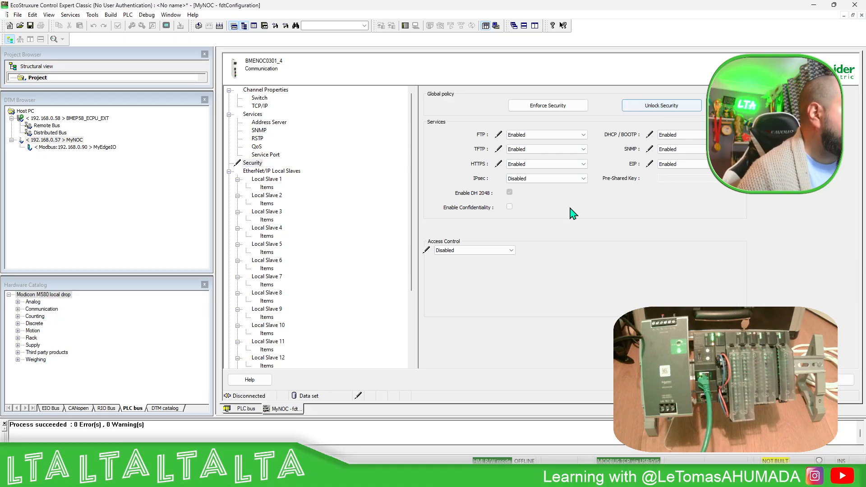
click(735, 379)
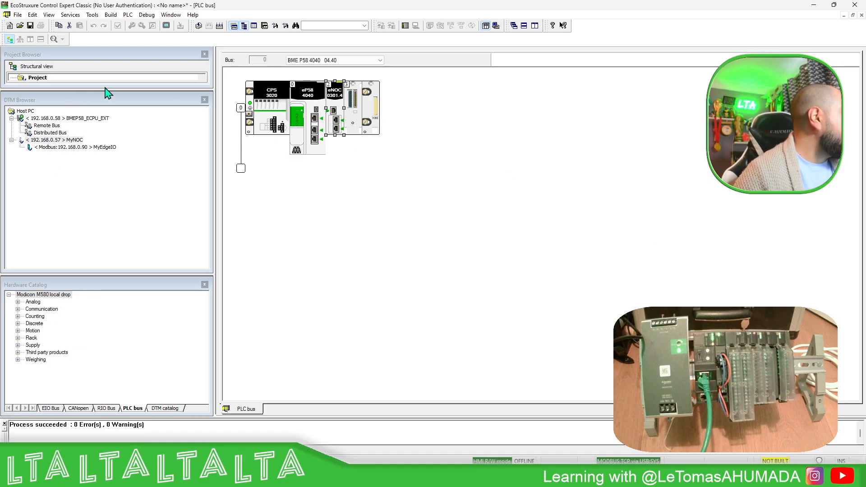
Reopen MyNOC's configuration, set the PC's source IP address in the channel properties to 192.168.0.25, and apply it
click(74, 141)
double_click(74, 141)
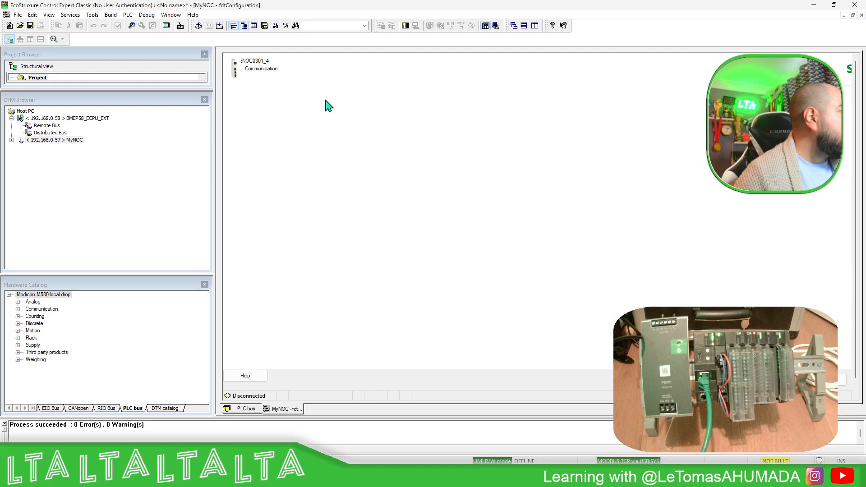
click(266, 90)
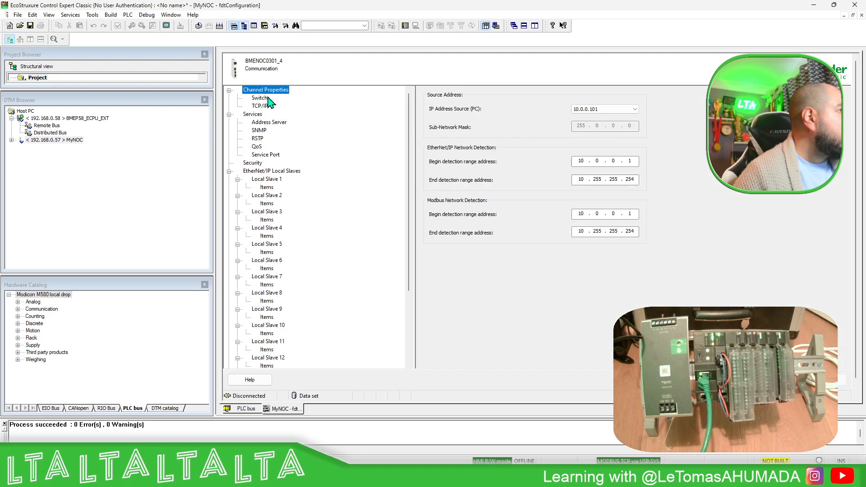
click(635, 109)
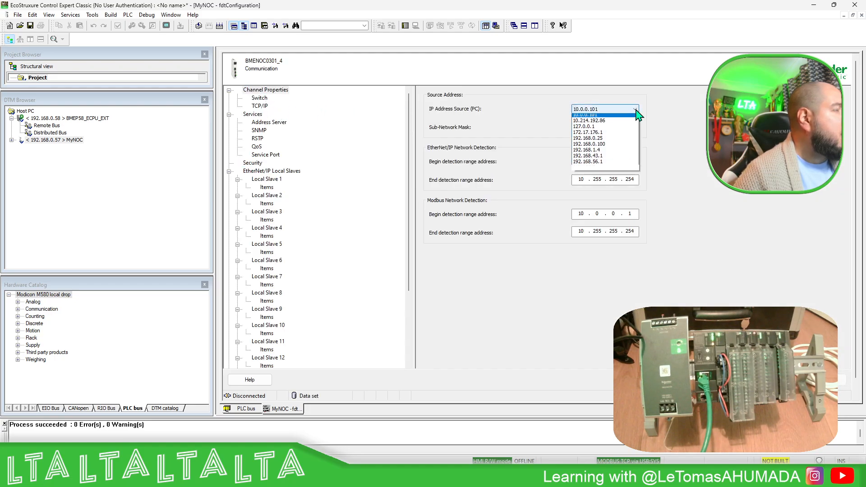
click(599, 141)
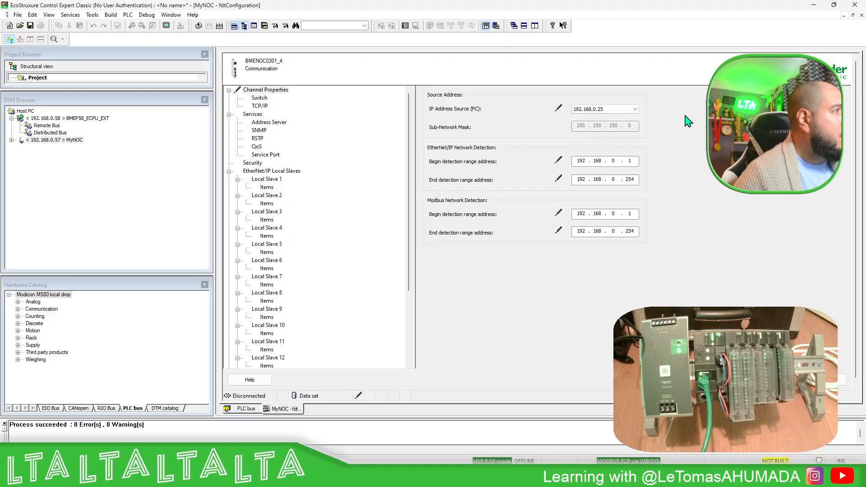
click(824, 380)
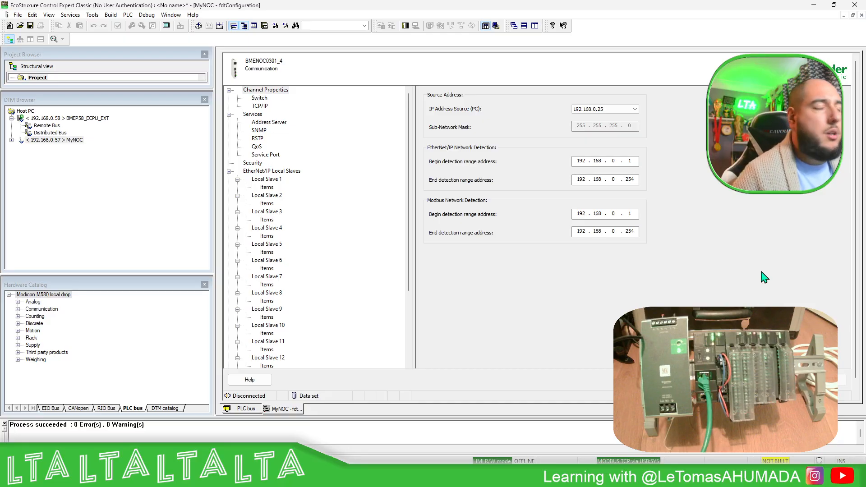
Enable the backplane port in MyNOC's switch settings and confirm the configuration
double_click(18, 140)
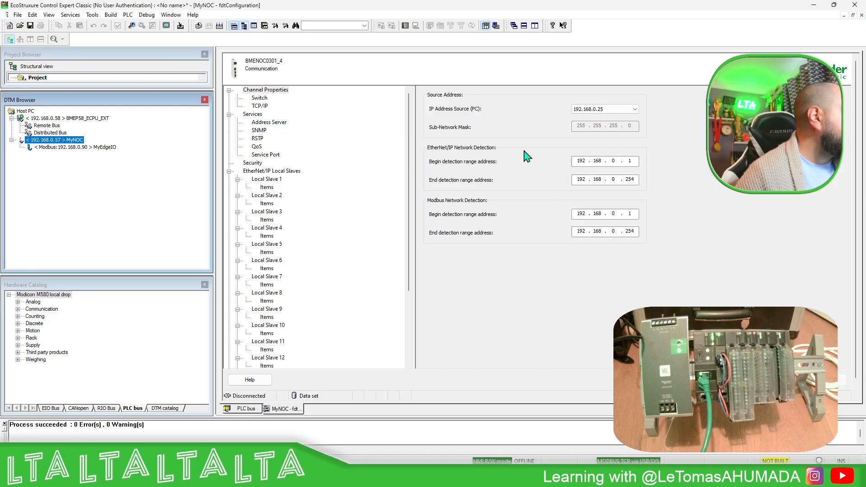
click(259, 98)
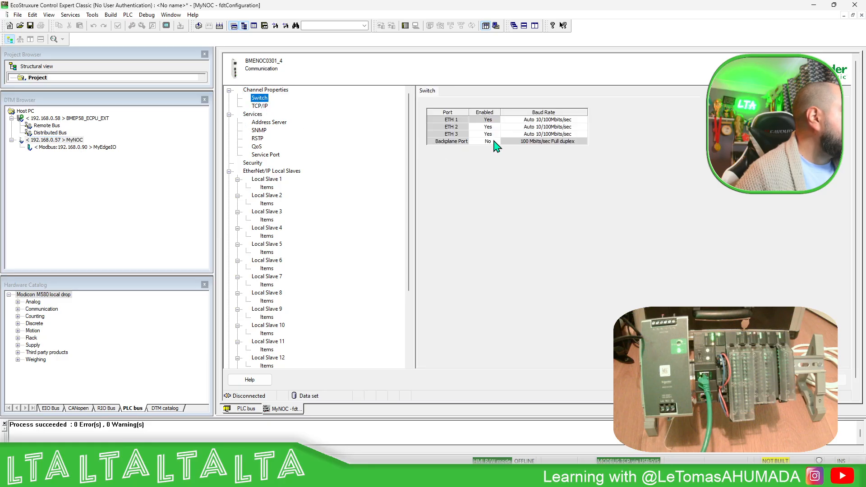
click(492, 141)
click(482, 156)
click(659, 230)
click(726, 379)
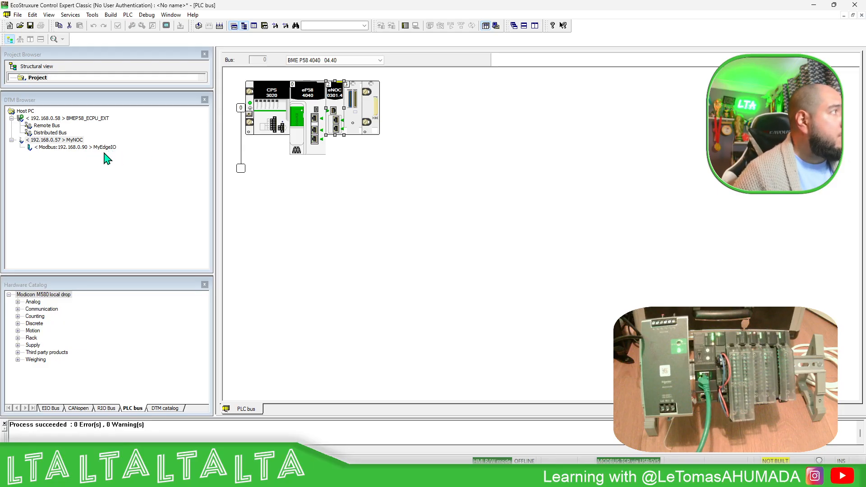
Add a second EdgeIOMB Modbus over TCP DTM beneath MyNOC, name it EdgeIOMBdeleteme, and open its configuration
right_click(70, 139)
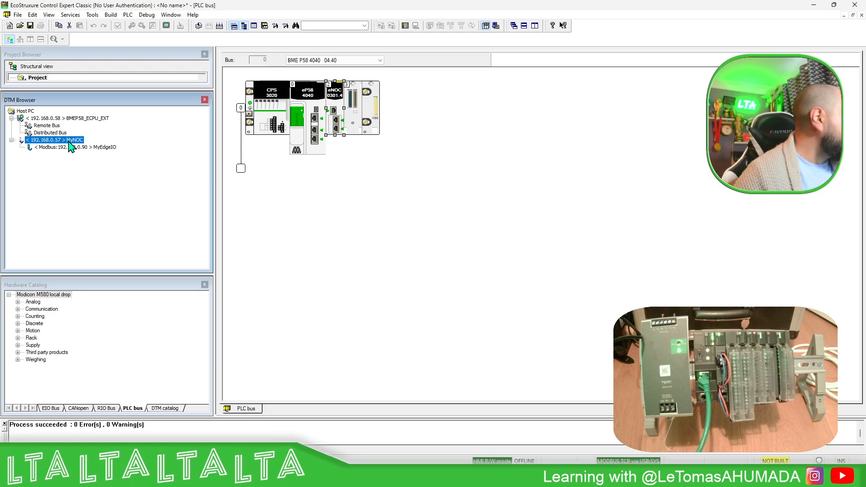
click(88, 158)
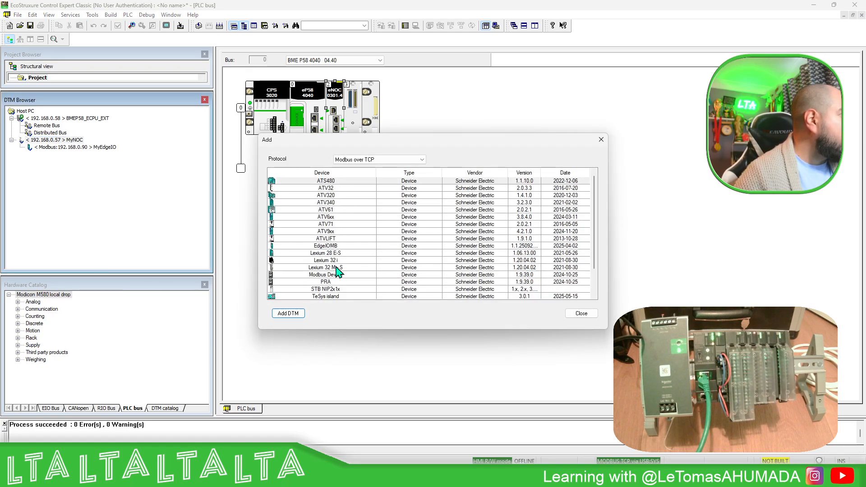
click(326, 246)
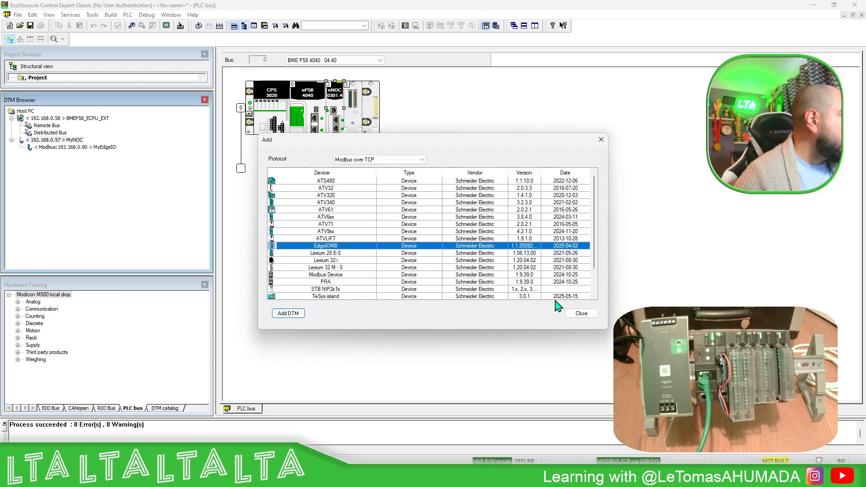
click(291, 314)
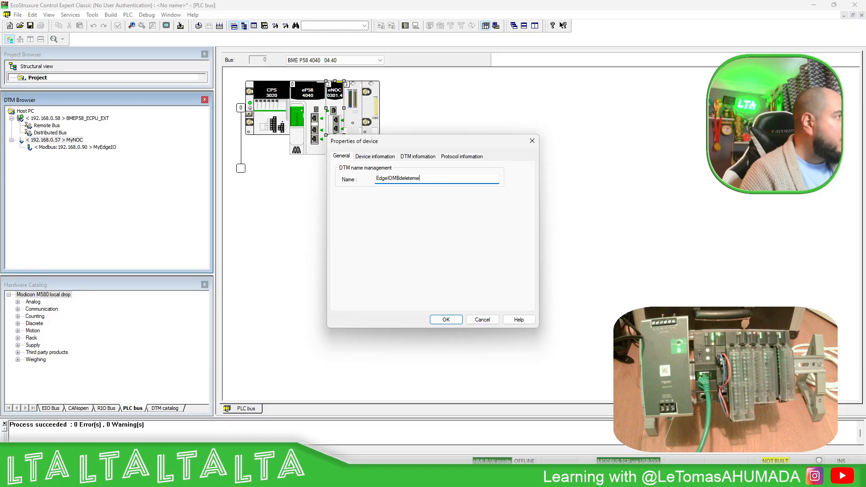
key(Return)
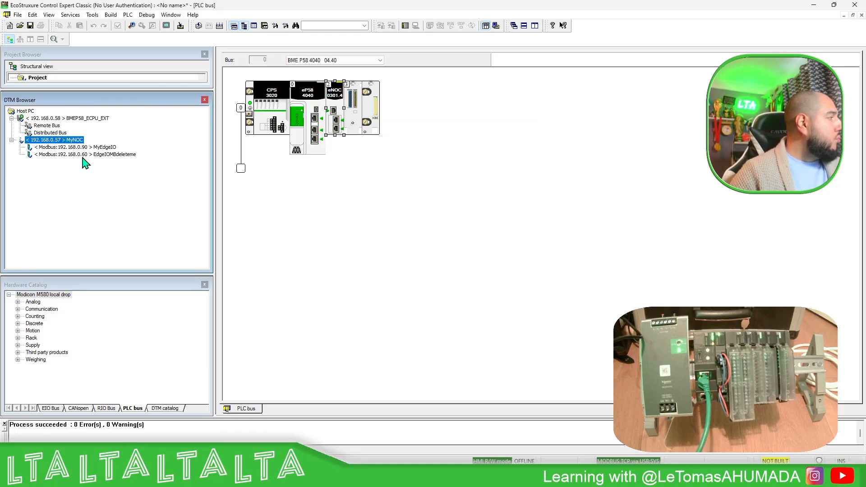
click(109, 156)
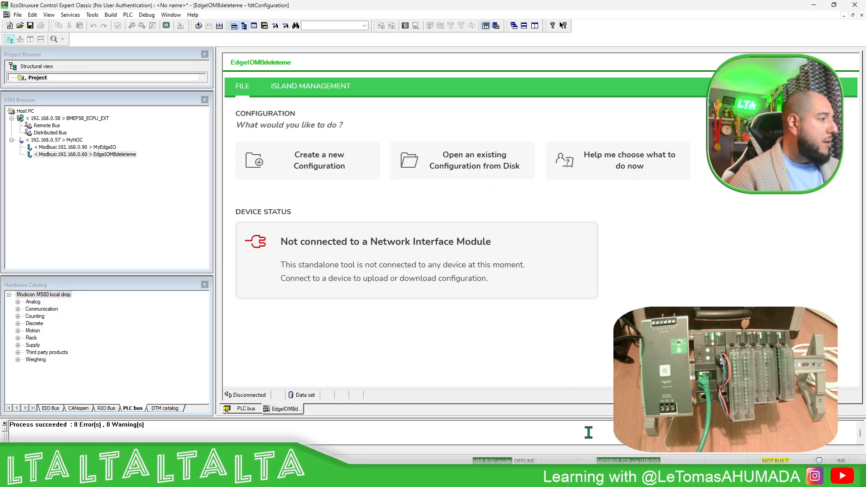
Switch to the Modicon Edge I/O NTS web interface, set the island to Offline, download its configuration file, and return to Control Expert
click(533, 476)
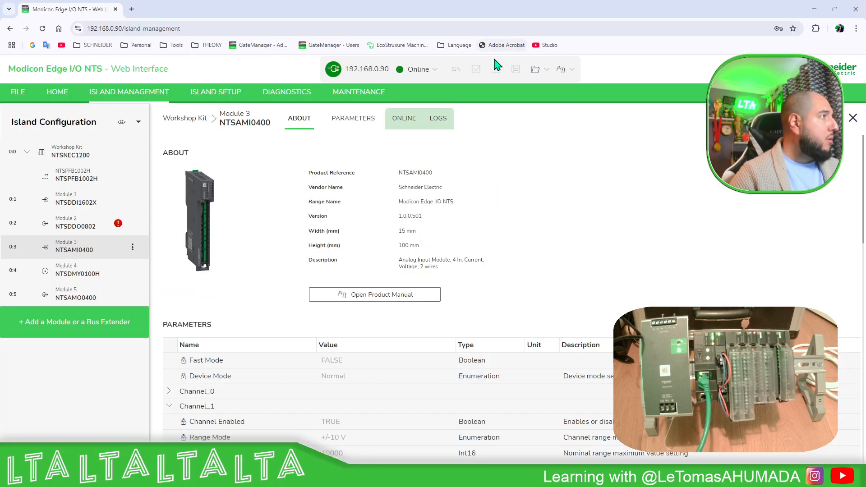
click(433, 70)
click(419, 89)
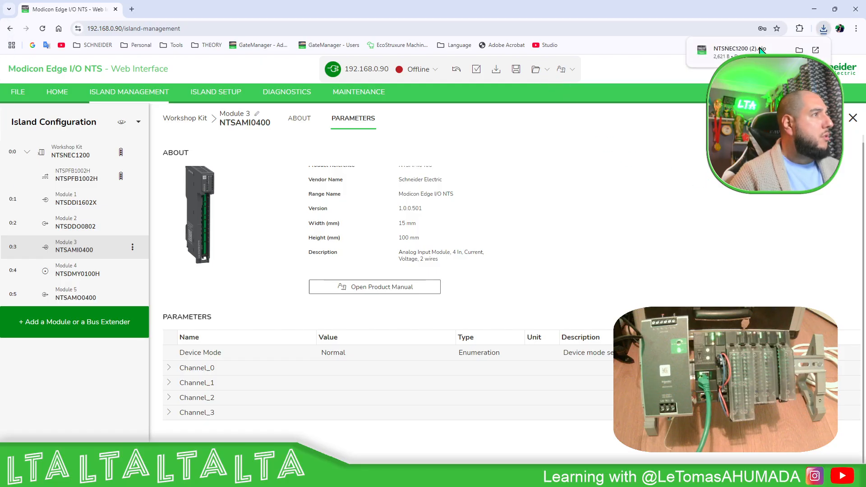
click(813, 10)
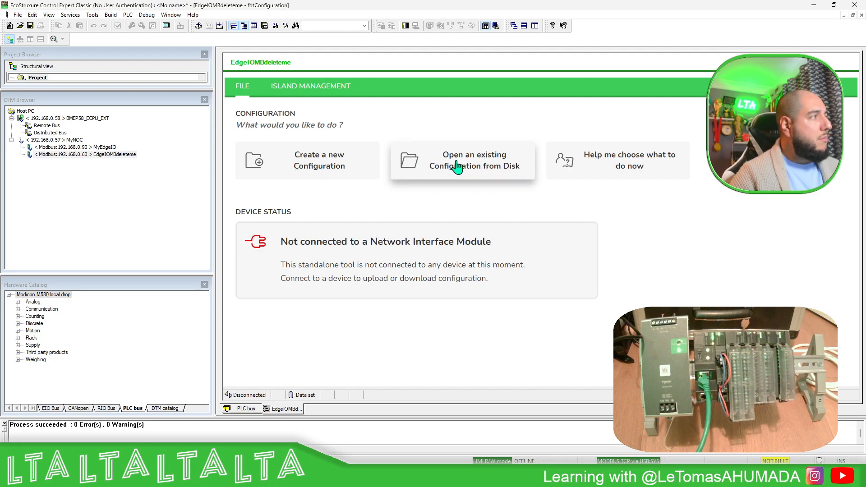
Load the downloaded NTSNEC1200 island configuration from the Downloads folder into EdgeIOMBdeleteme and expand its island
click(457, 166)
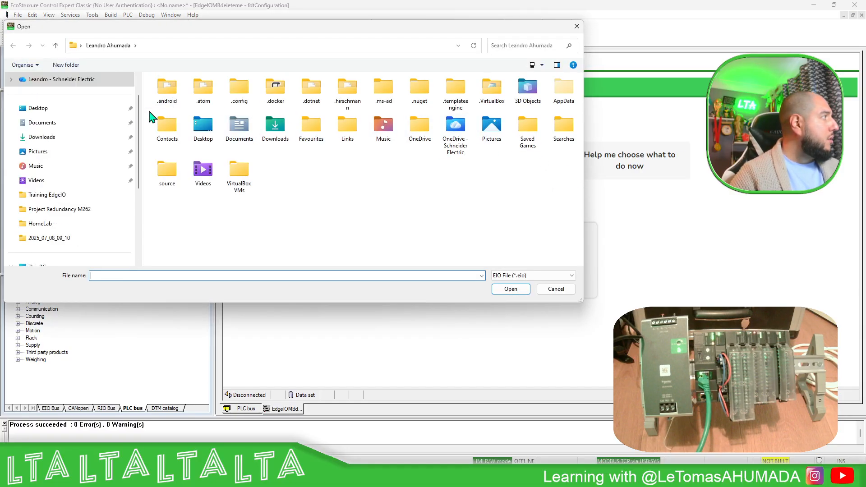
click(53, 140)
double_click(205, 106)
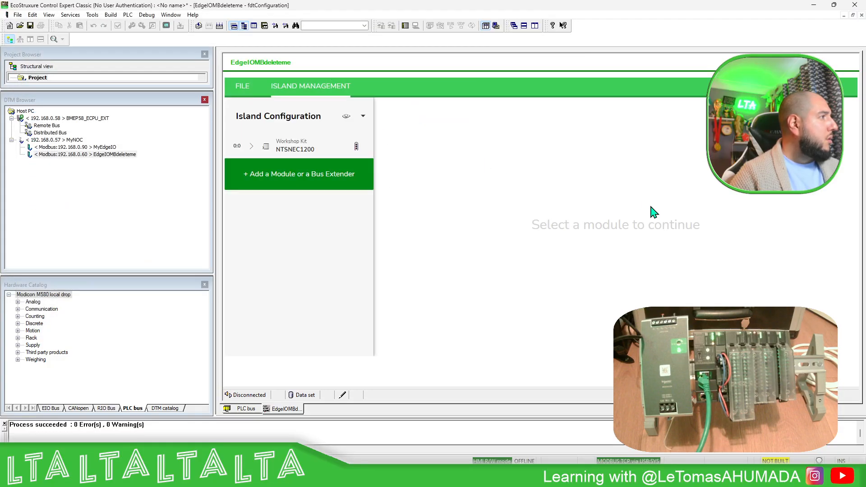
click(252, 146)
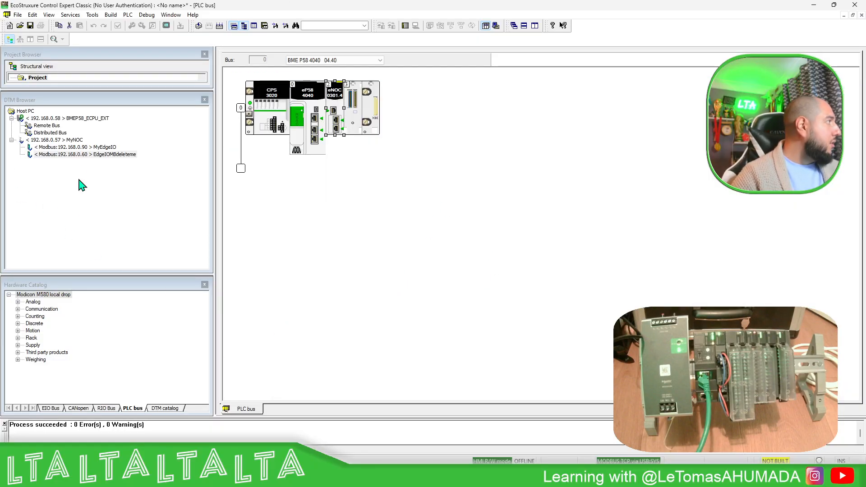
Enlarge the Project Browser and open the project's elementary variables in the Data Editor
drag(88, 89, 92, 184)
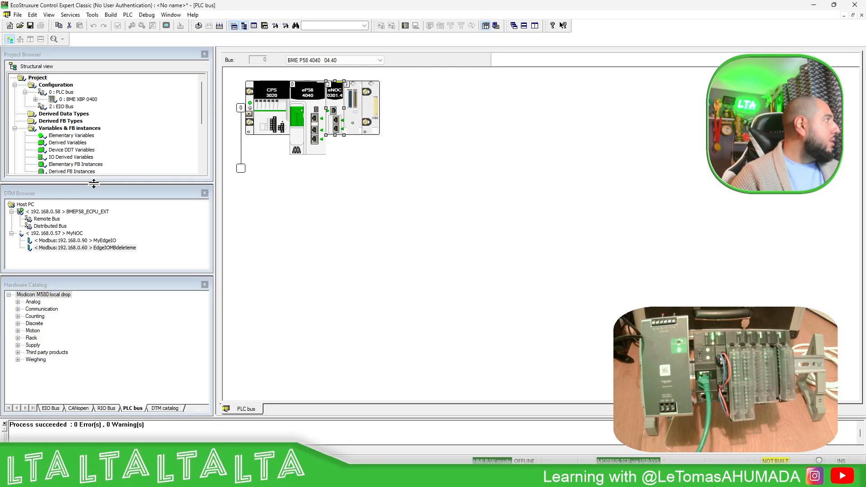
scroll(97, 130, down, 1)
double_click(72, 114)
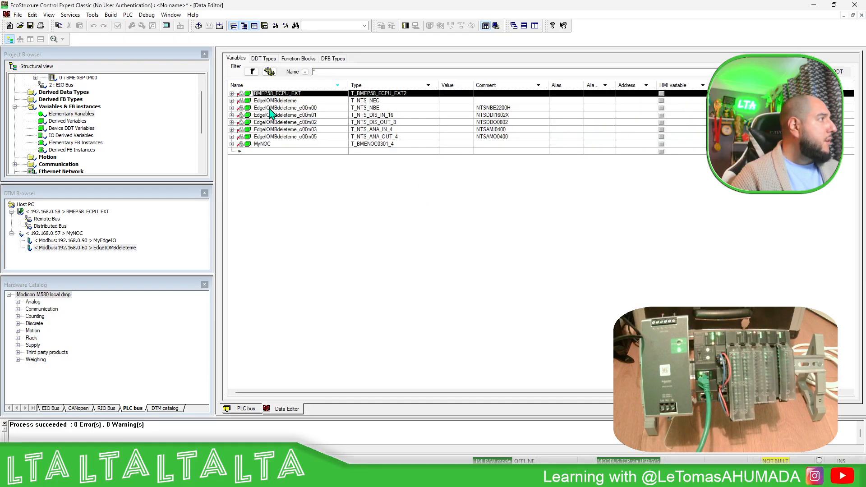
Expand EdgeIOMBdeleteme_c00m01 down to the first discrete input channel, DIS_CH_IN[0], and select its IValue
click(279, 101)
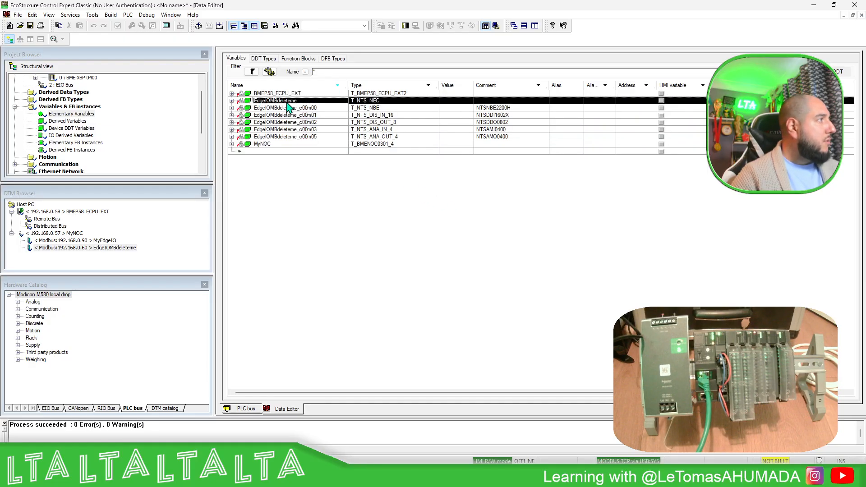
click(232, 115)
click(241, 130)
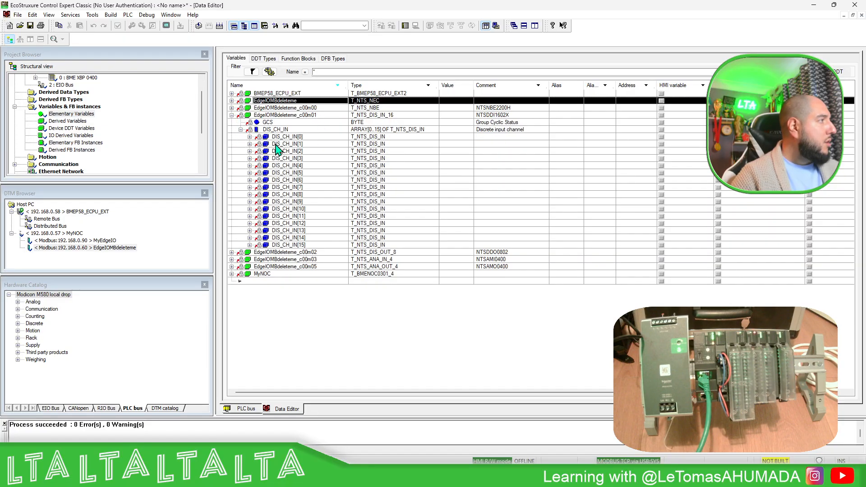
click(249, 137)
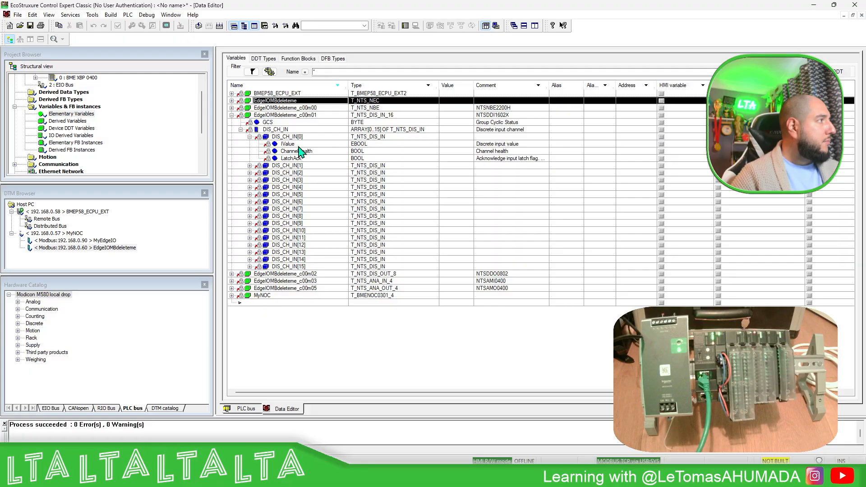
click(300, 144)
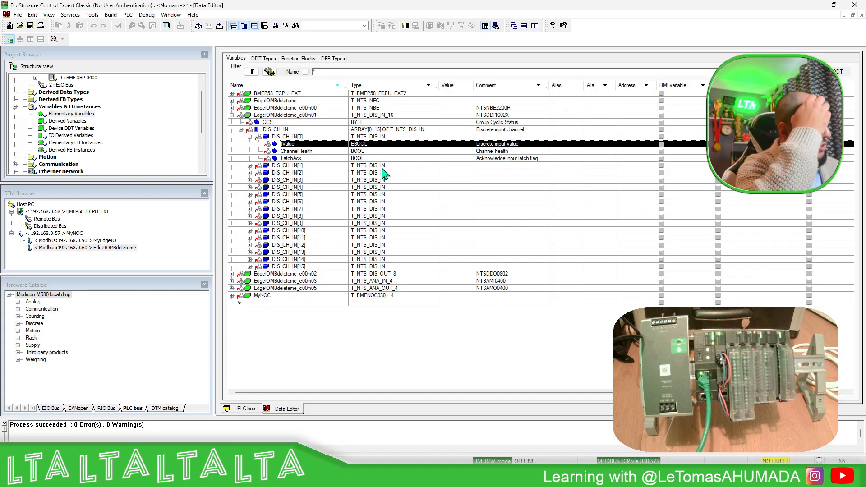
Add a BOOL variable named EST_001 at the end of the variable list
click(294, 306)
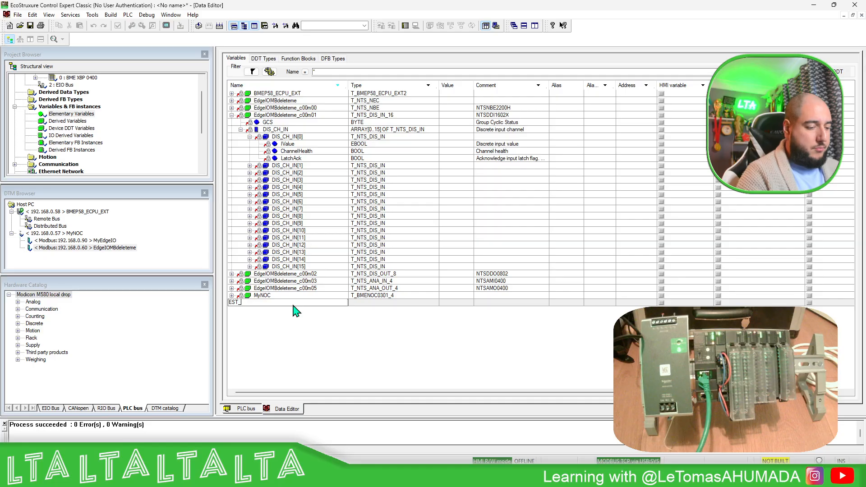
key(Return)
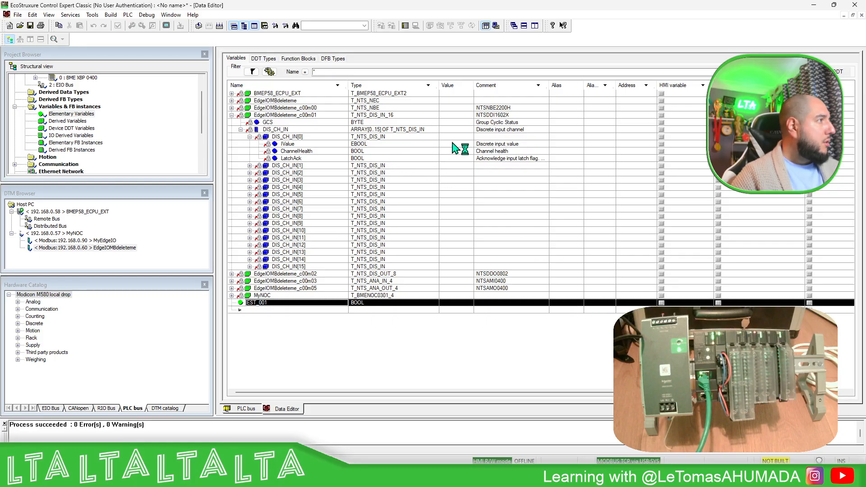
click(572, 139)
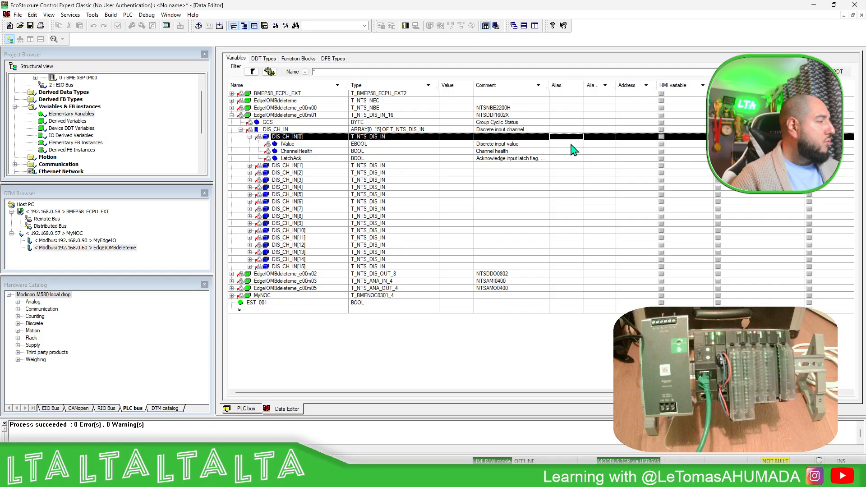
click(570, 145)
double_click(577, 145)
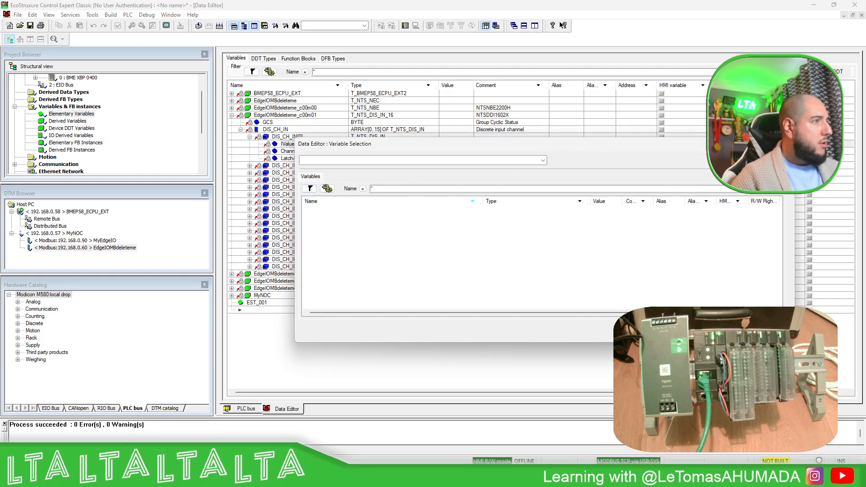
click(785, 144)
click(603, 143)
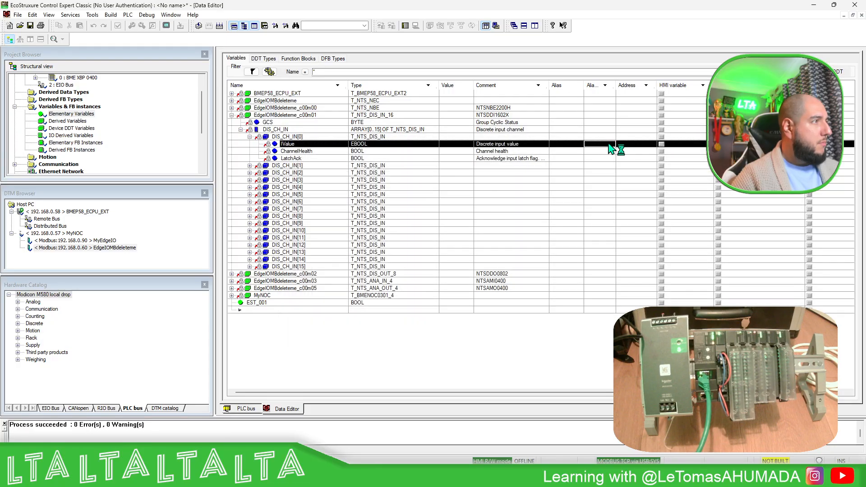
Try to make the BOOL variable EST_001 an alias of EdgeIOMBdeleteme_c00m01.DIS_CH_IN[0].IValue
click(578, 304)
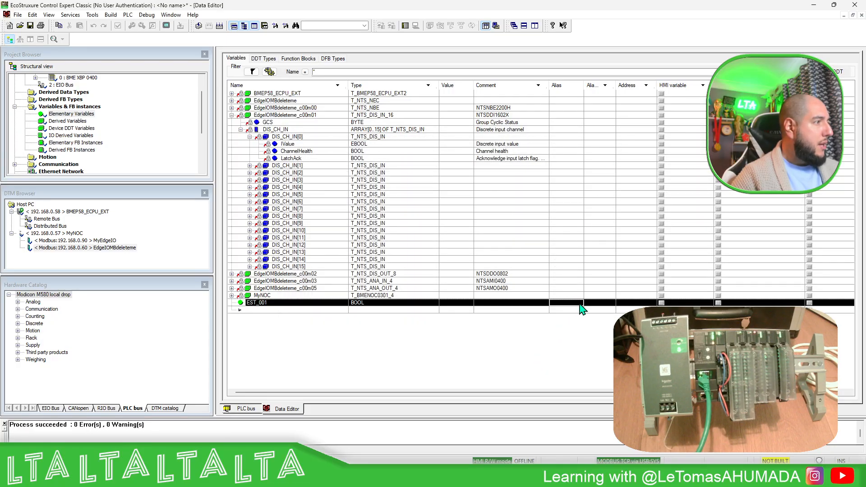
click(610, 304)
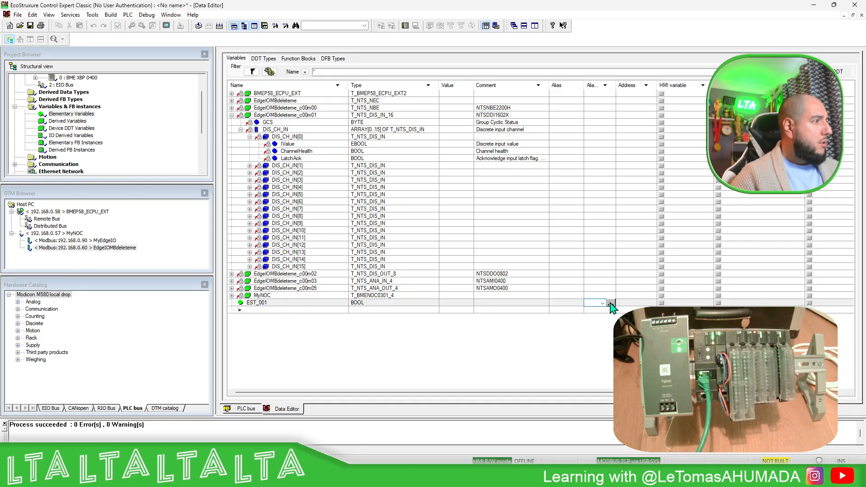
click(611, 303)
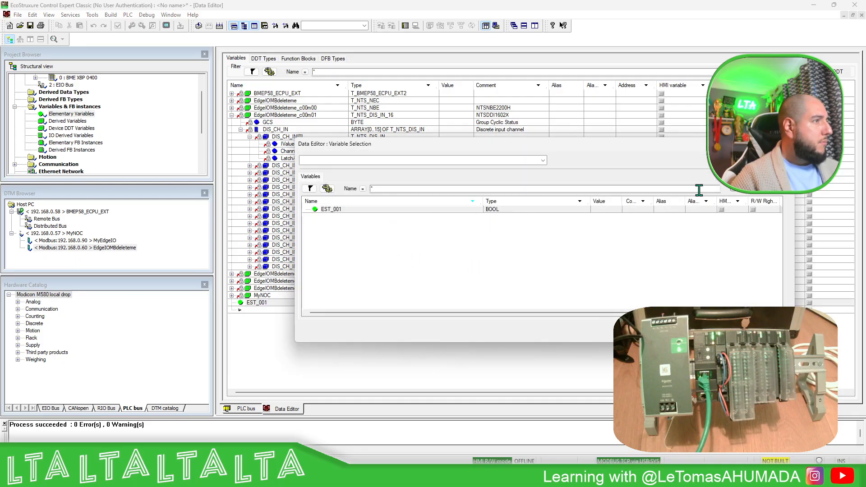
click(740, 190)
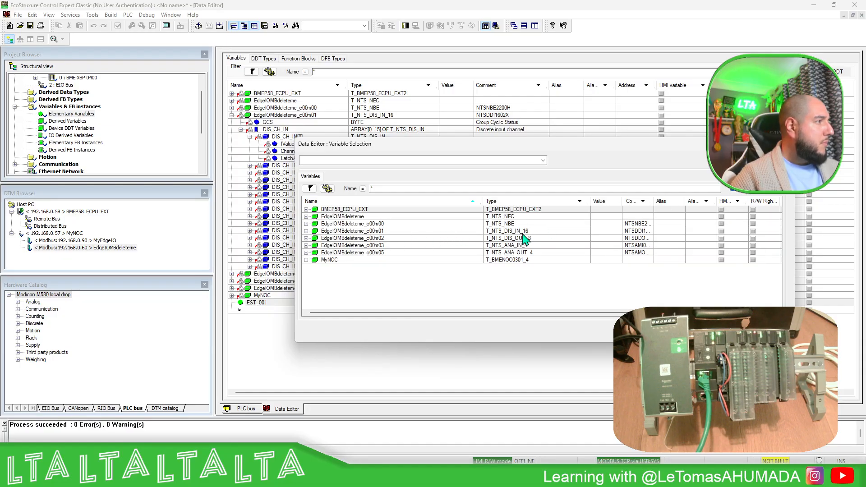
click(306, 230)
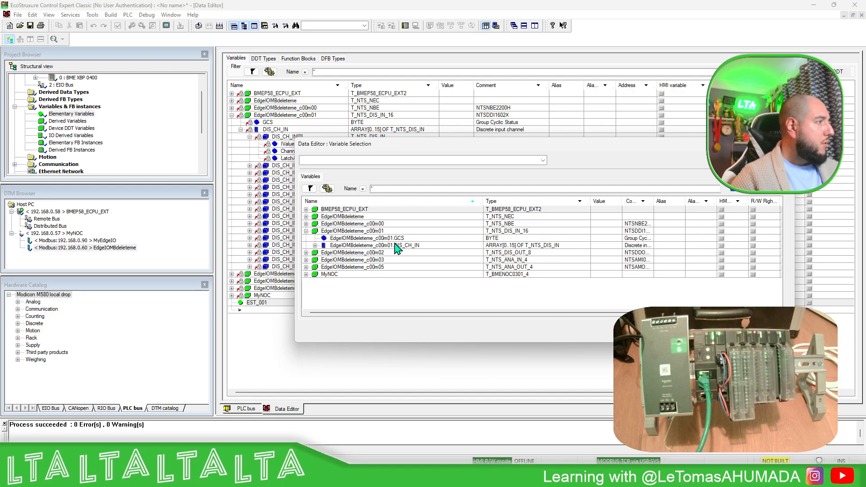
click(314, 245)
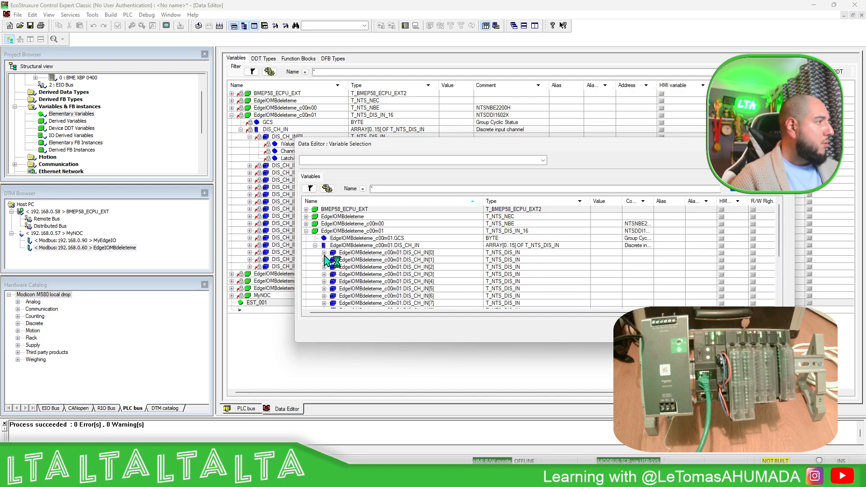
click(323, 252)
click(449, 261)
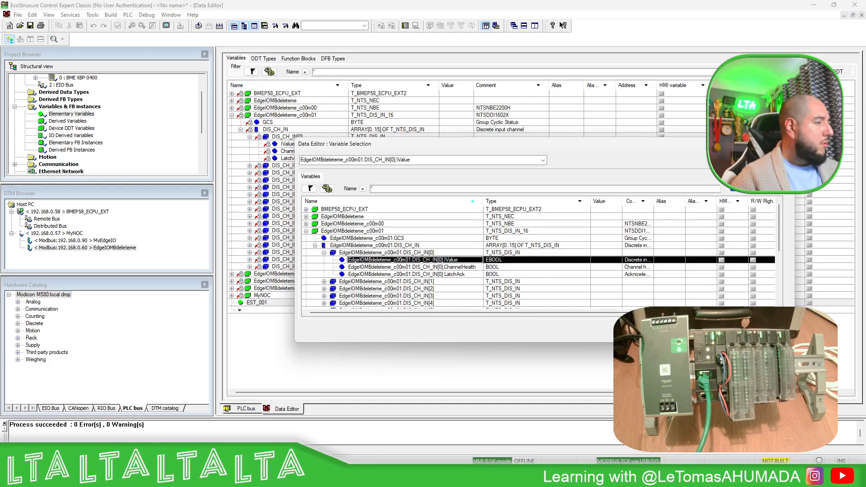
key(Return)
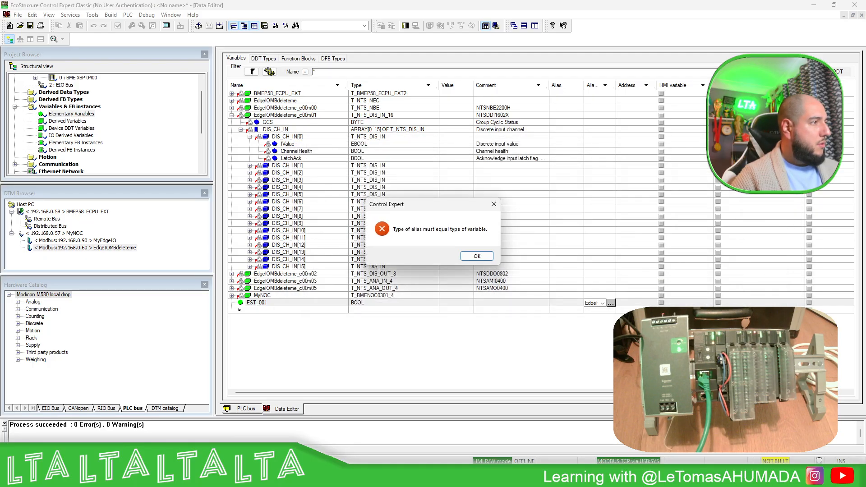
click(474, 256)
click(359, 306)
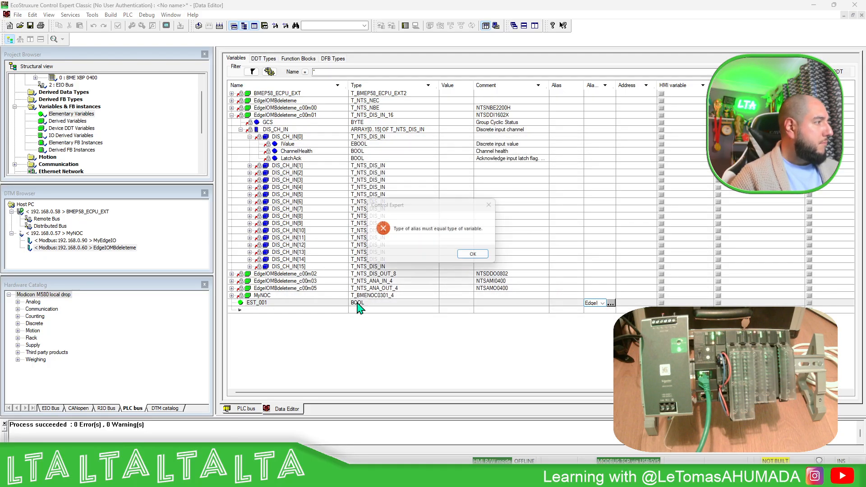
click(468, 260)
Change the data type of variable EST_001 to EBOOL
click(364, 303)
drag(366, 304, 353, 301)
text(EBOOL)
key(Return)
click(457, 257)
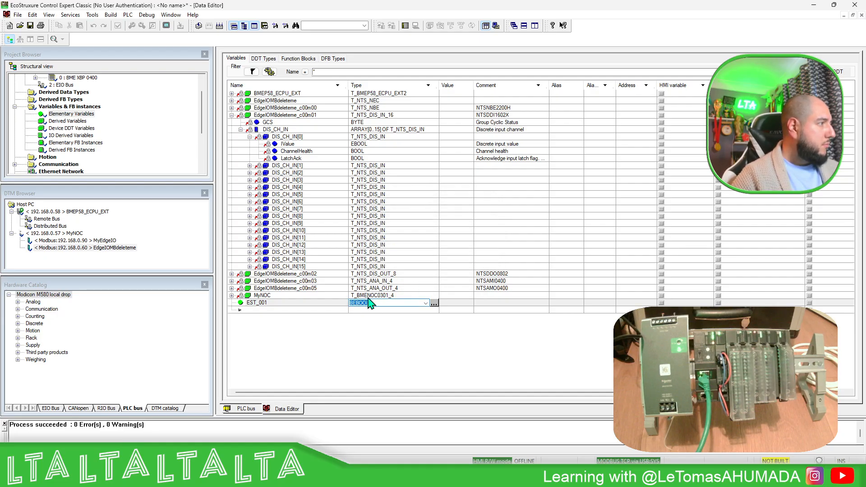
click(350, 301)
key(Return)
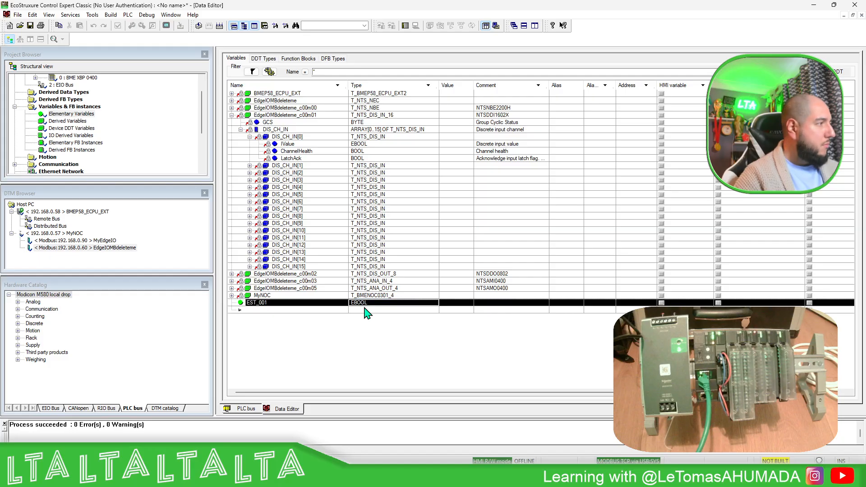
Set EdgeIOMBdeleteme_c00m01.DIS_CH_IN[0].IValue as the alias target of the EBOOL variable EST_001
click(604, 298)
click(604, 302)
click(606, 303)
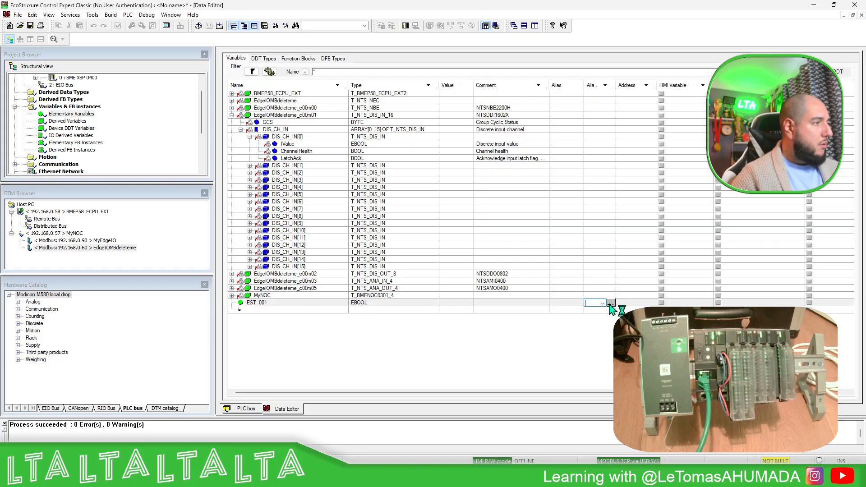
click(612, 303)
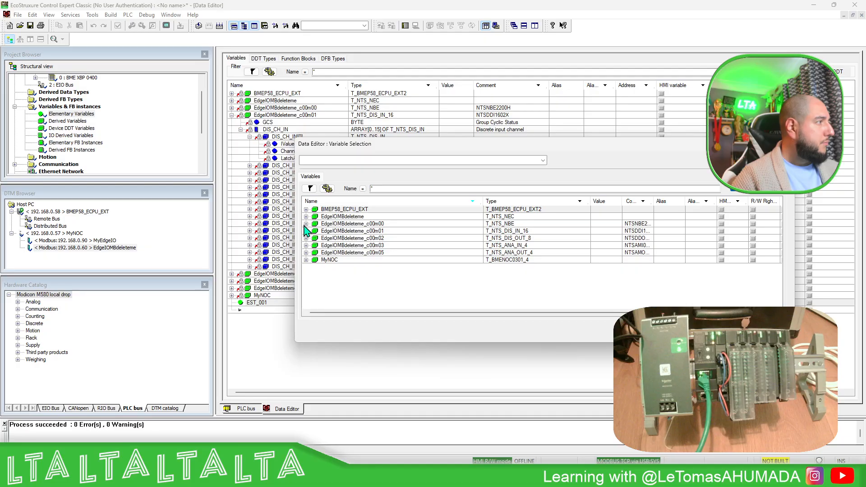
click(306, 231)
click(315, 246)
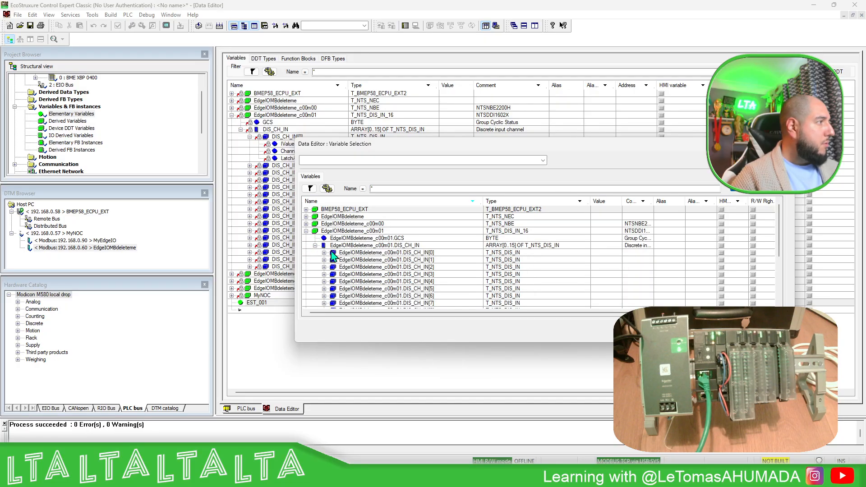
click(324, 253)
click(450, 260)
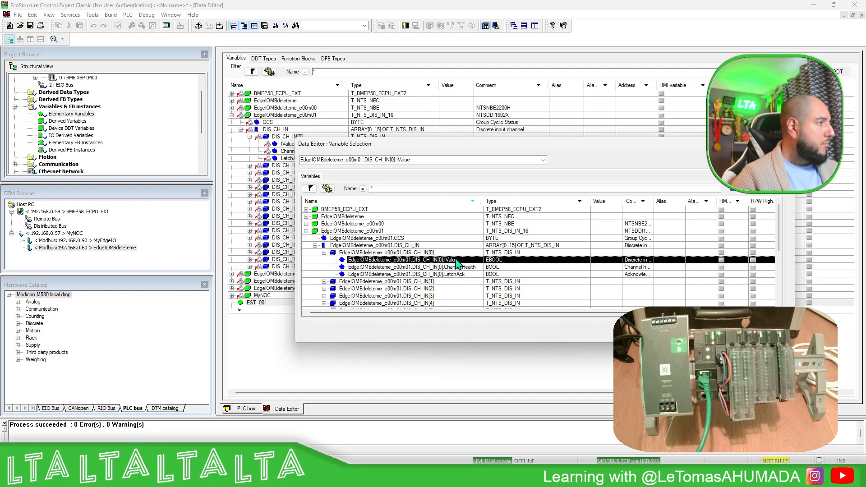
click(636, 331)
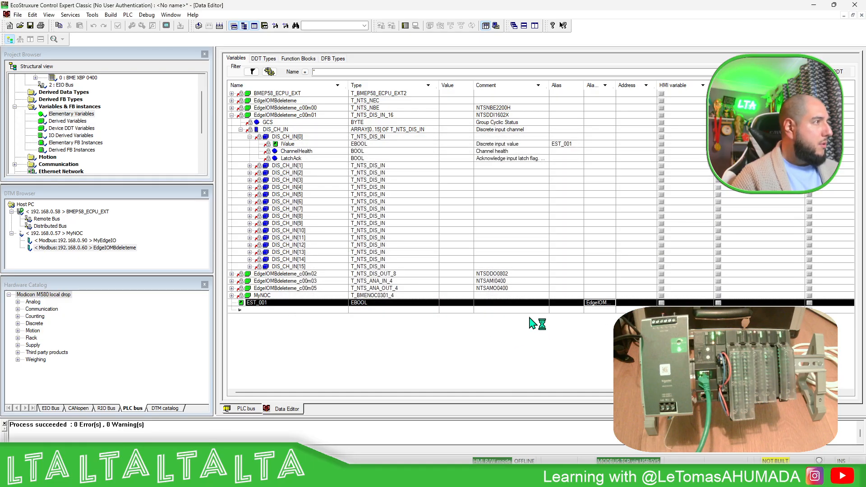
Delete the variable EST_001 from the project and collapse the EdgeIOMBdeleteme_c00m01 structure
click(284, 305)
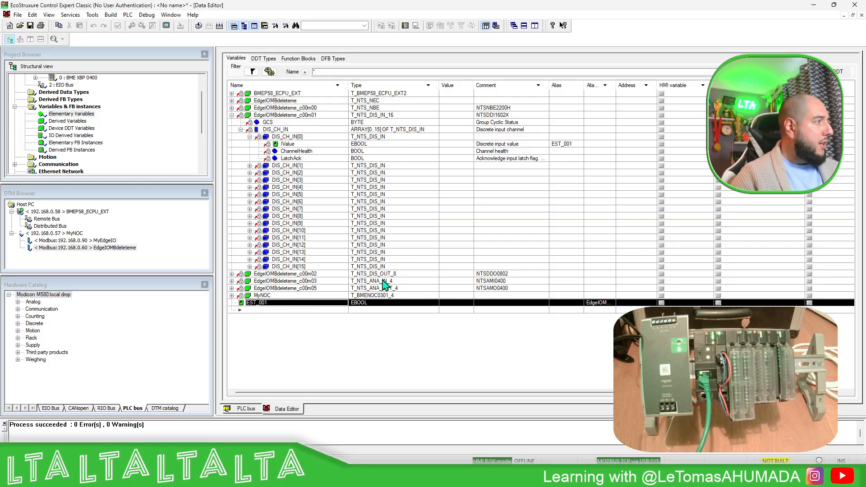
right_click(267, 307)
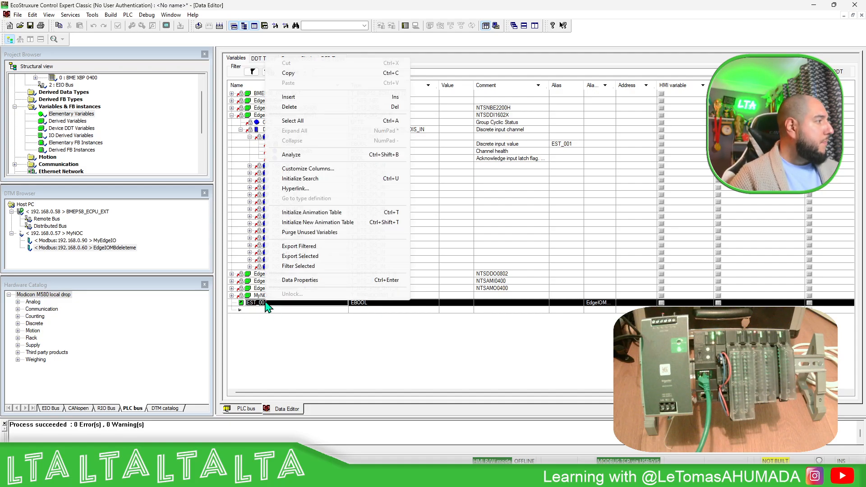
click(301, 114)
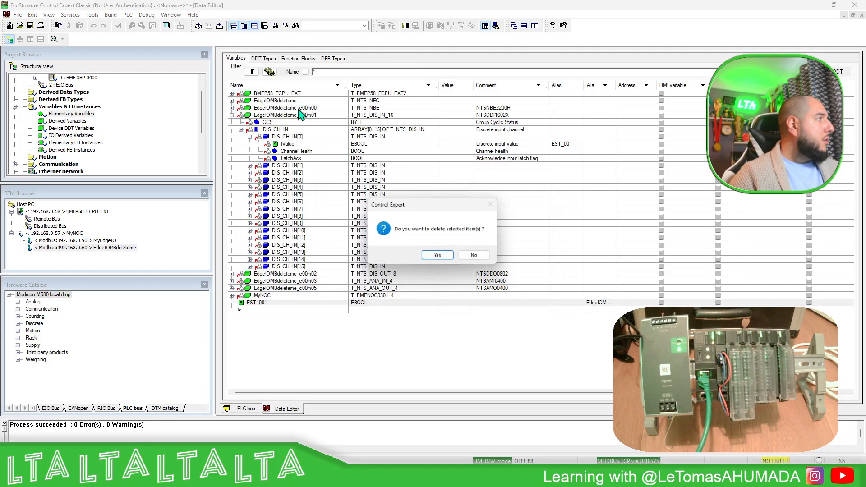
click(439, 256)
click(232, 115)
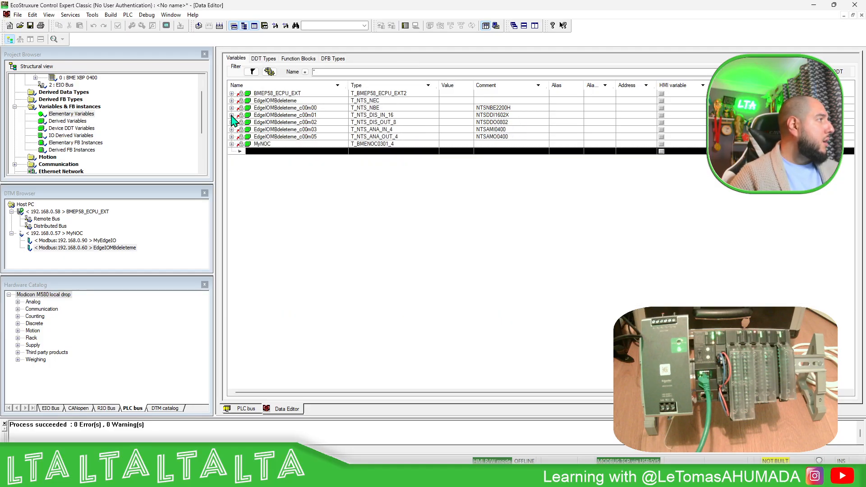
Delete the EdgeIOMBdeleteme DTM from under MyNOC and analyze the project
click(114, 248)
right_click(113, 249)
click(147, 282)
click(446, 256)
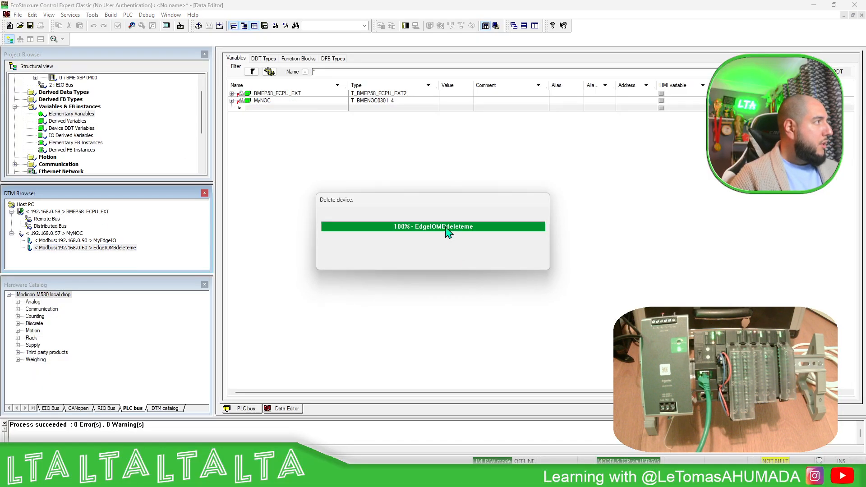
click(199, 26)
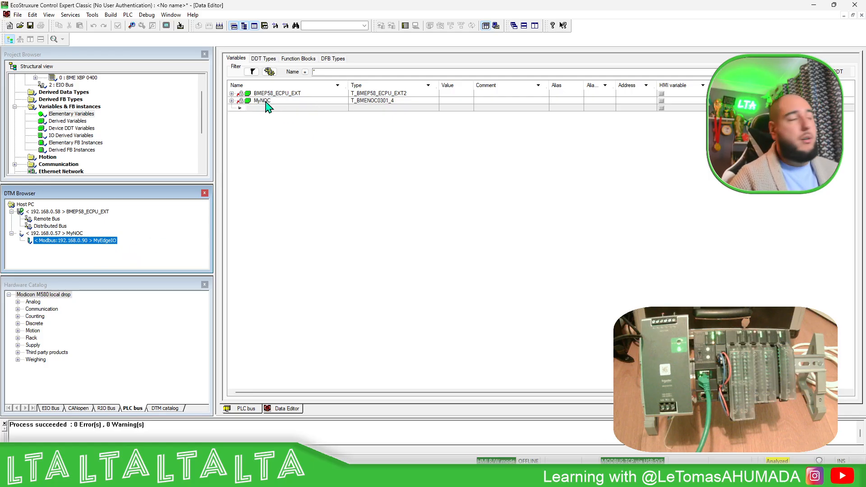
right_click(93, 240)
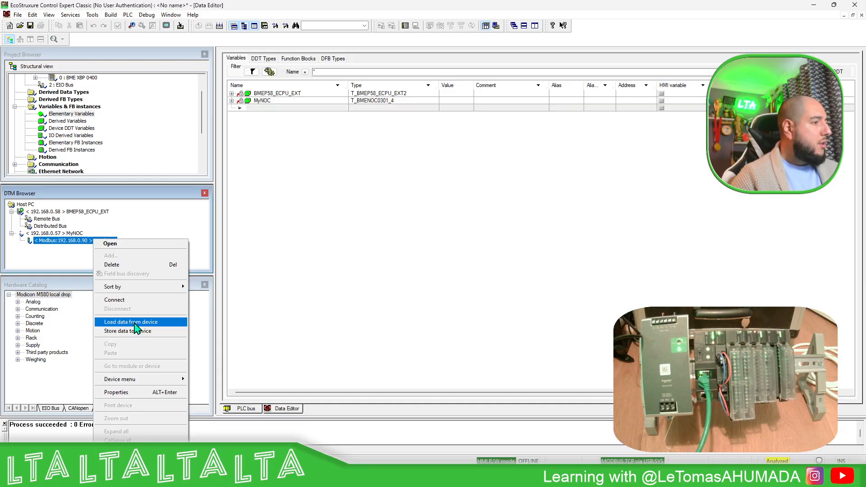
click(290, 202)
Set the PLC connection to address 192.168.0.57 with the MODBUS TCP protocol, testing the connection before accepting it
click(134, 17)
click(131, 15)
click(131, 15)
click(146, 34)
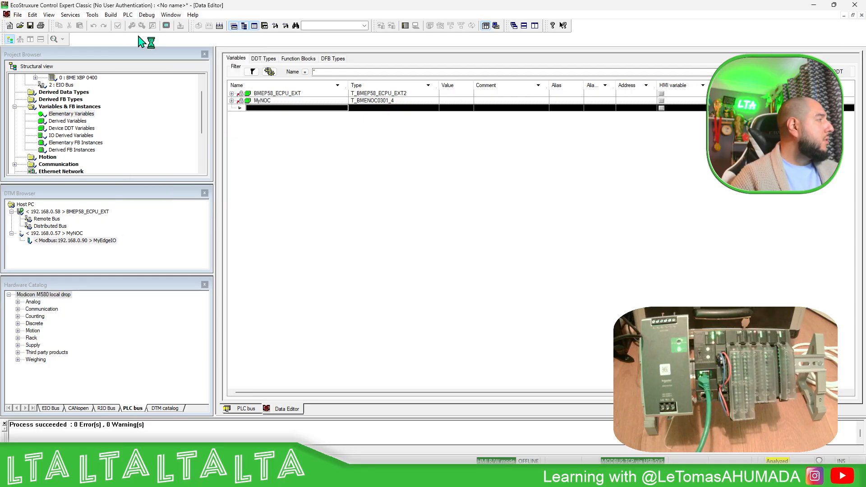
click(388, 248)
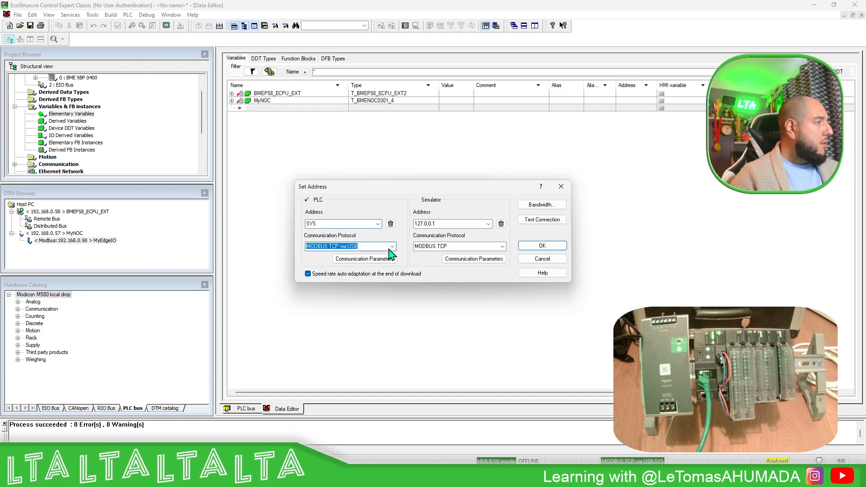
click(392, 246)
click(341, 266)
click(325, 224)
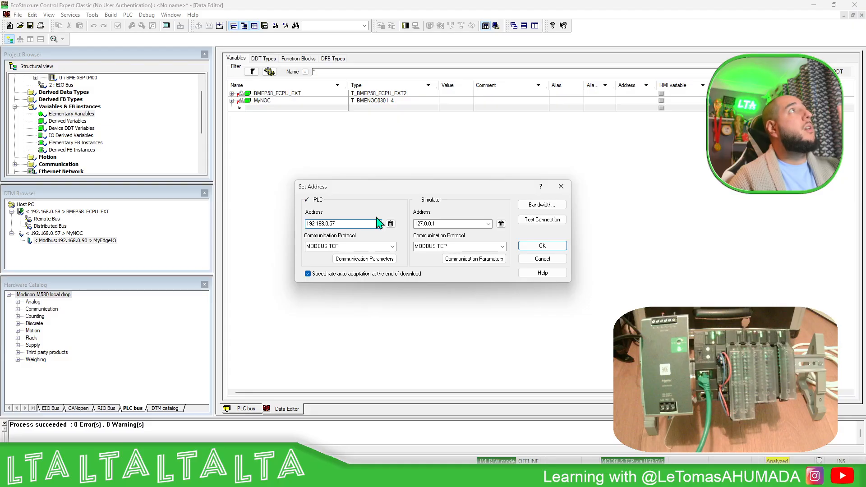
click(541, 219)
click(494, 257)
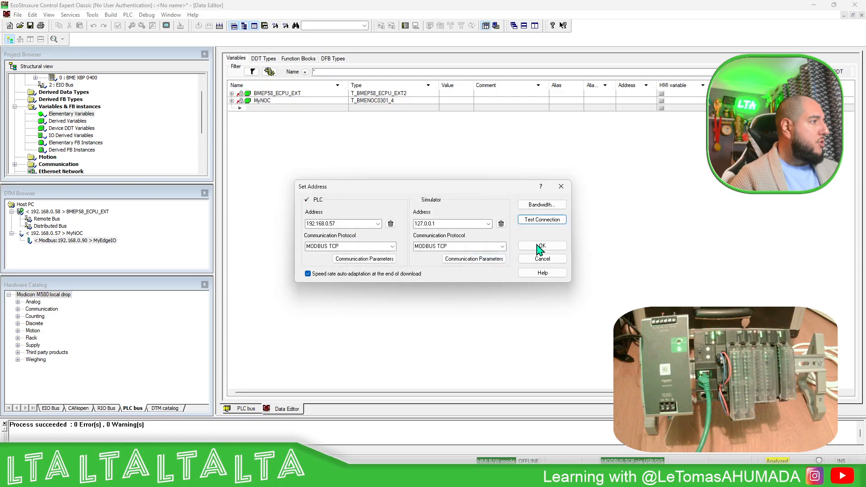
click(541, 245)
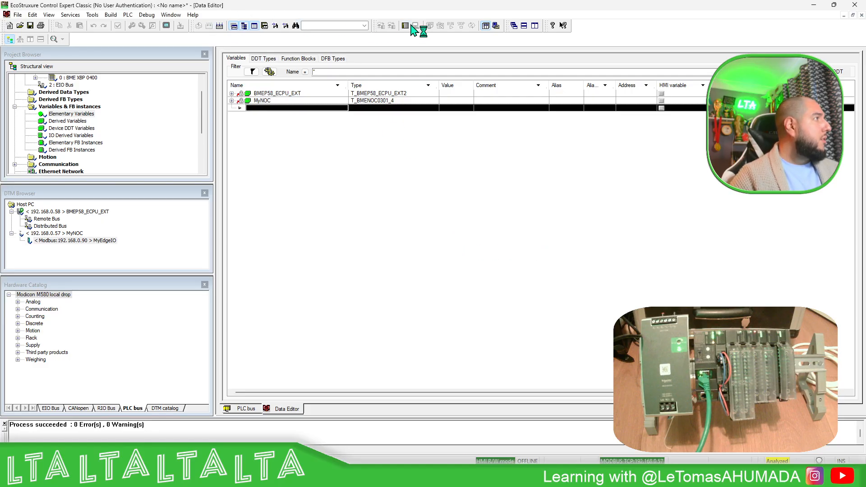
Rebuild the whole project and open the configuration of the MyEdgeIO DTM
click(219, 26)
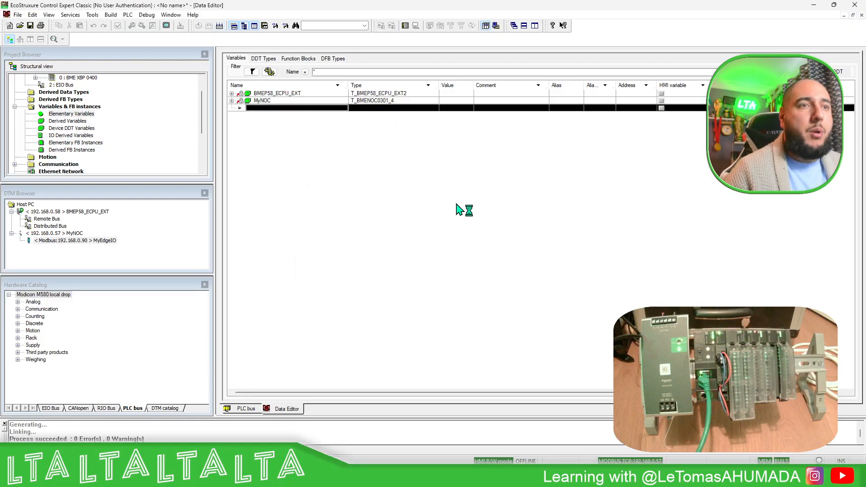
click(103, 241)
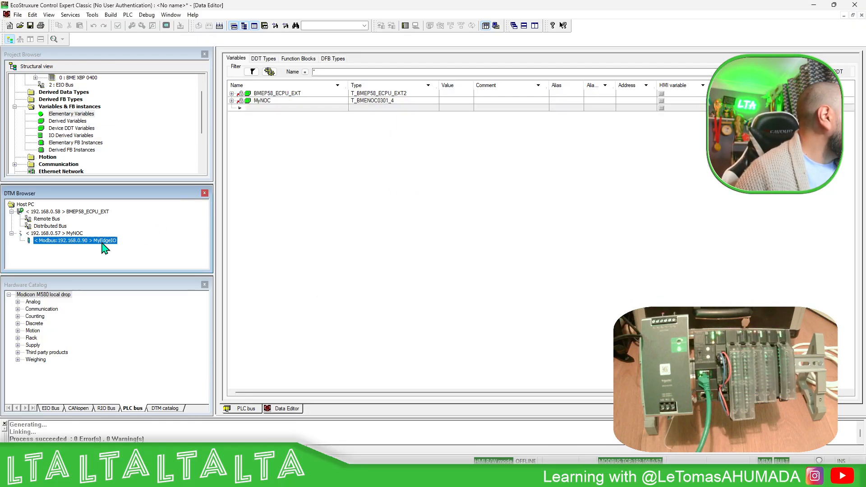
right_click(108, 246)
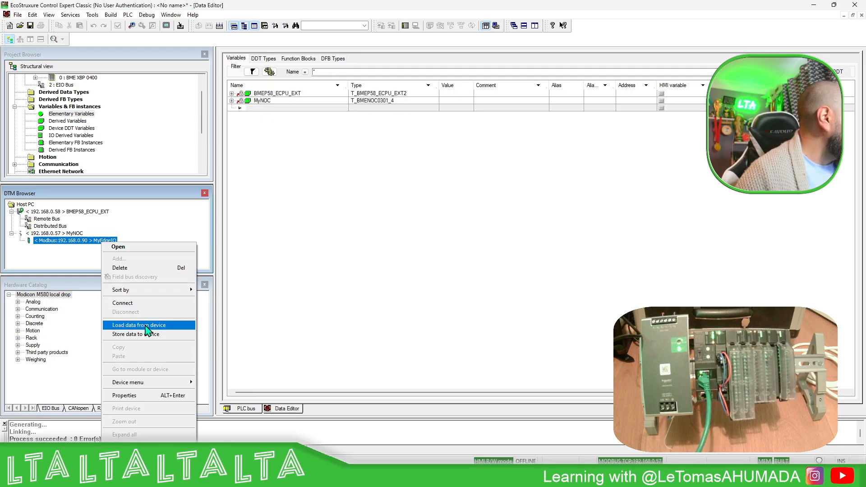
double_click(83, 243)
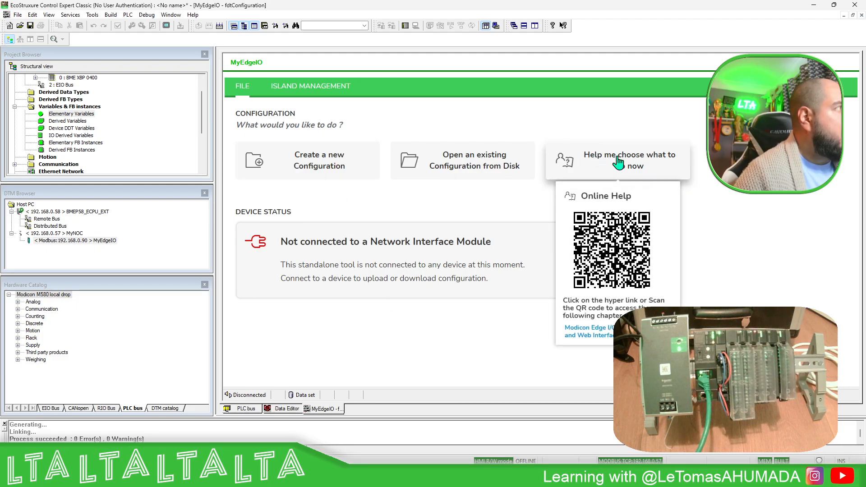
Close the MyEdgeIO configuration and try to load data from its device, logging in as SecurityAdmin with the account password
click(861, 15)
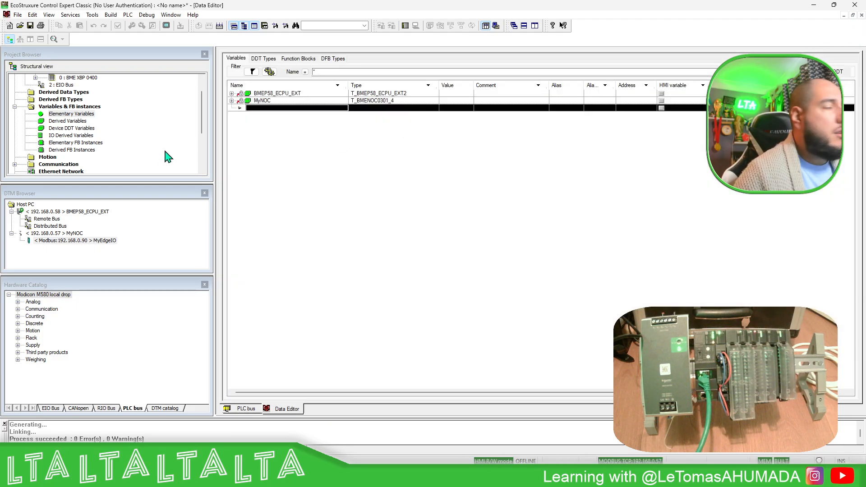
right_click(113, 243)
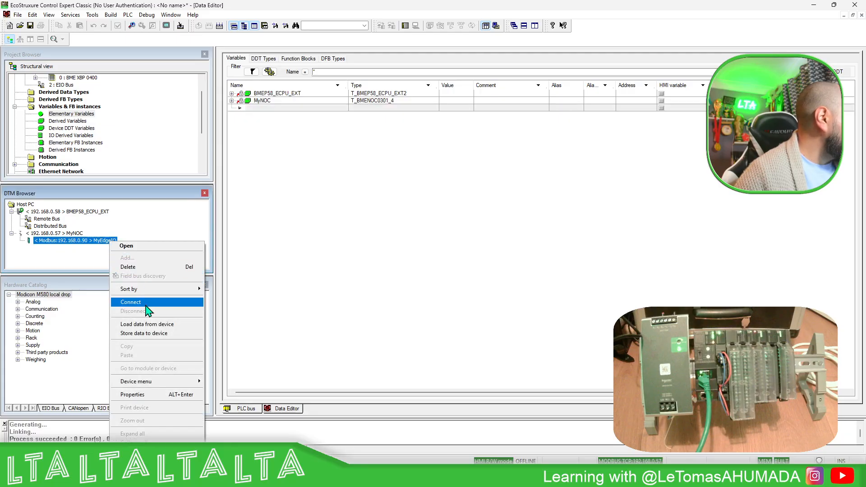
click(142, 326)
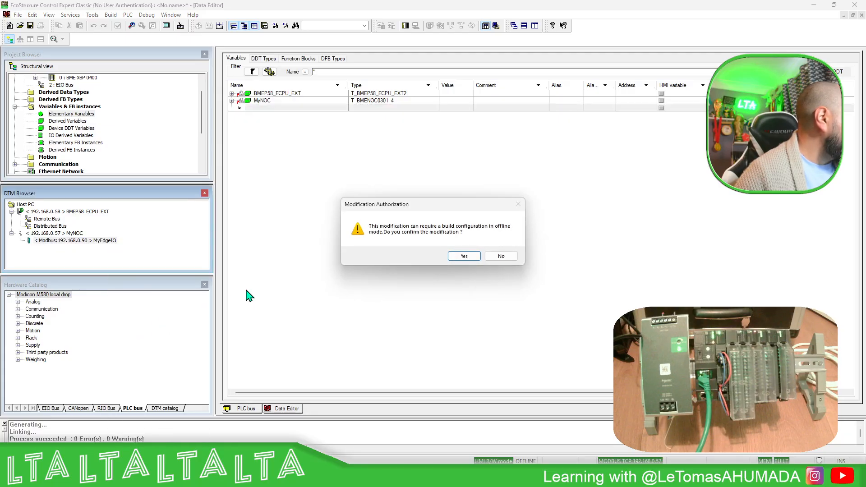
click(473, 257)
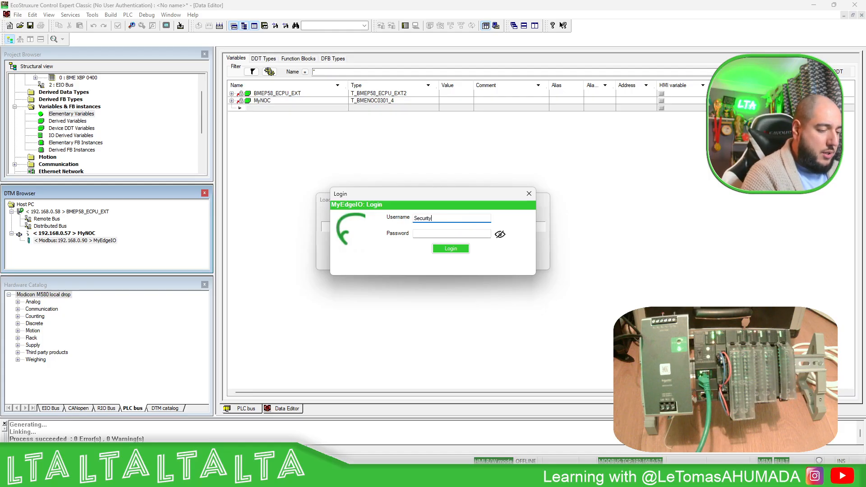
key(Tab)
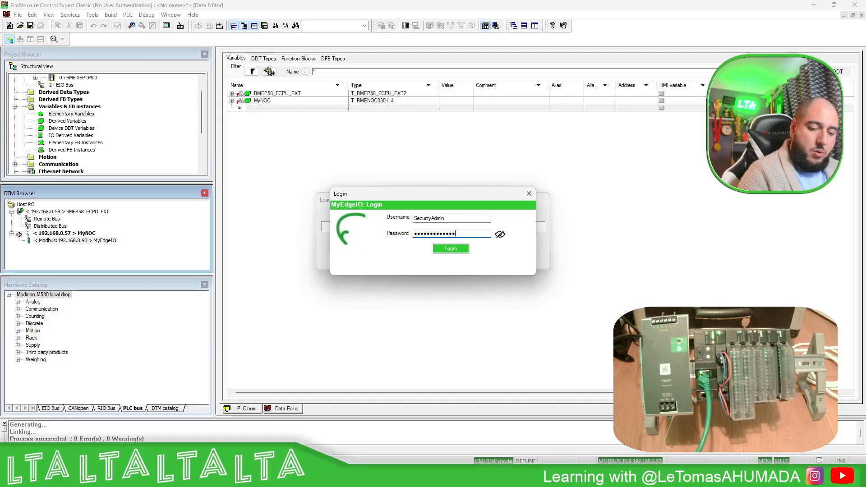
click(498, 235)
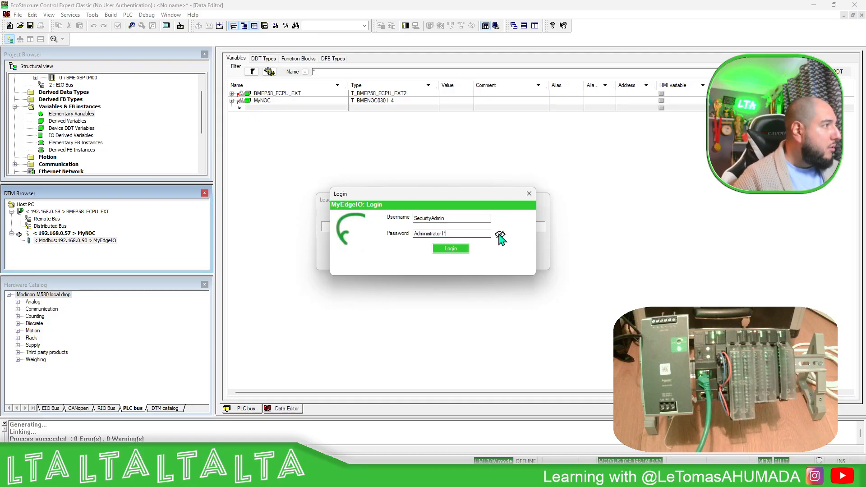
click(465, 247)
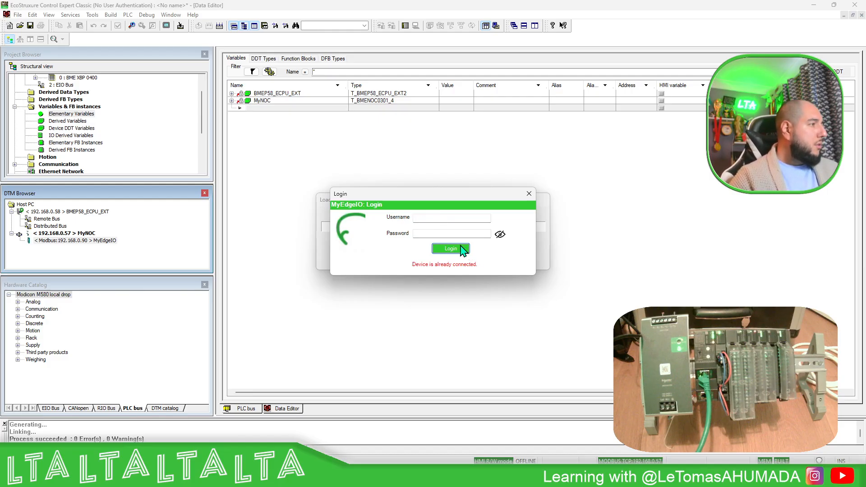
Switch to the browser to end the Edge I/O web interface session, and close the pending MyEdgeIO login
click(484, 476)
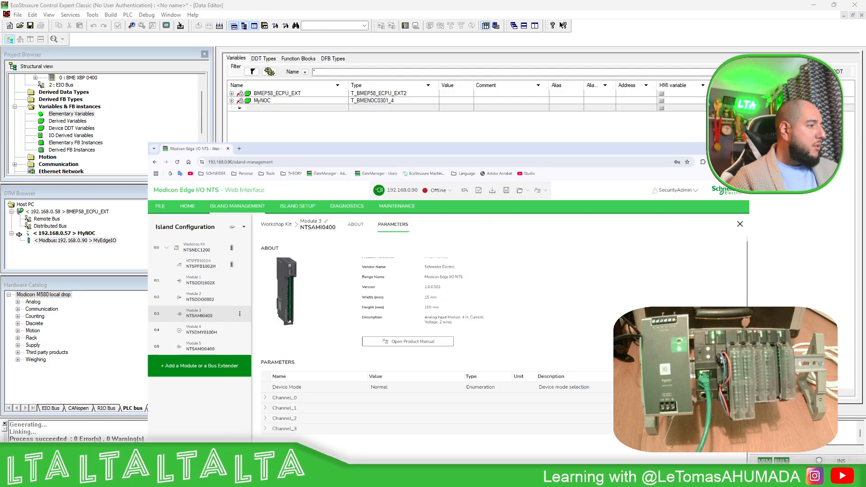
click(811, 8)
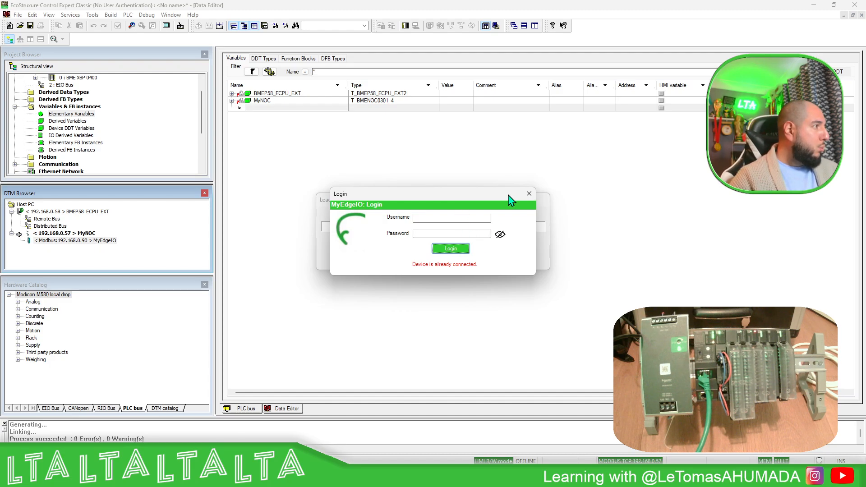
click(529, 193)
click(478, 257)
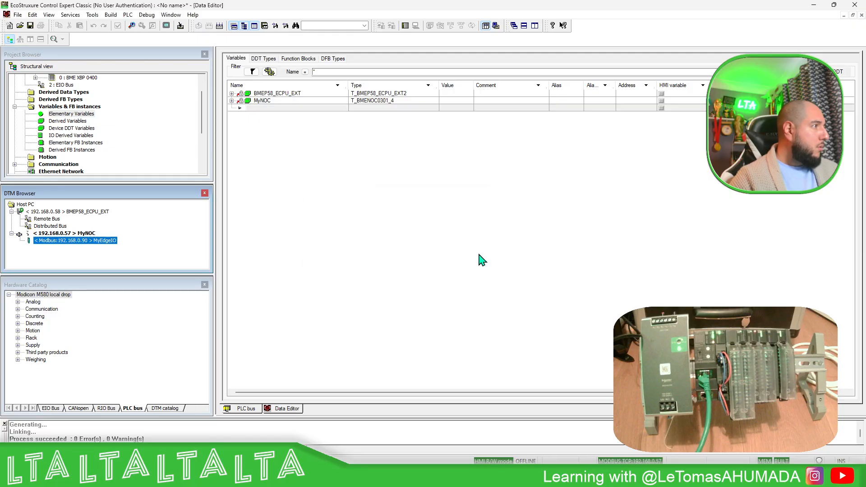
Disconnect the MyNOC DTM and connect to the PLC
right_click(66, 233)
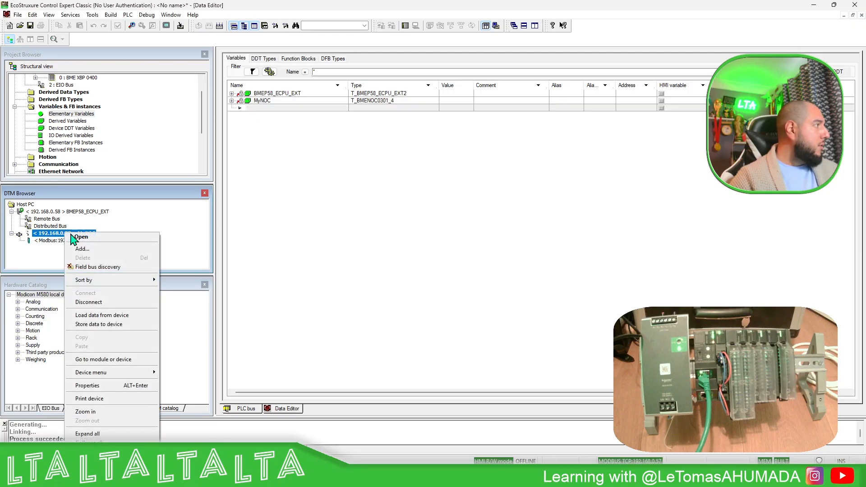
click(100, 293)
click(407, 26)
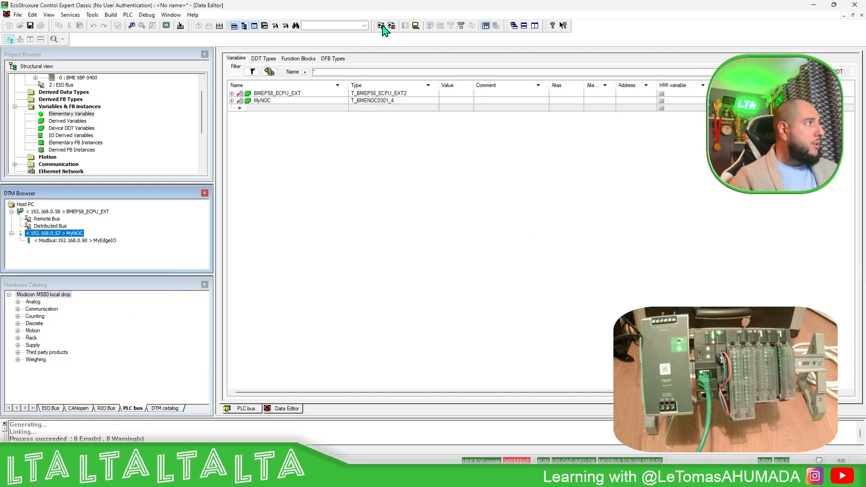
Transfer the project to the PLC with PLC Run after Transfer enabled, and confirm running it
click(383, 25)
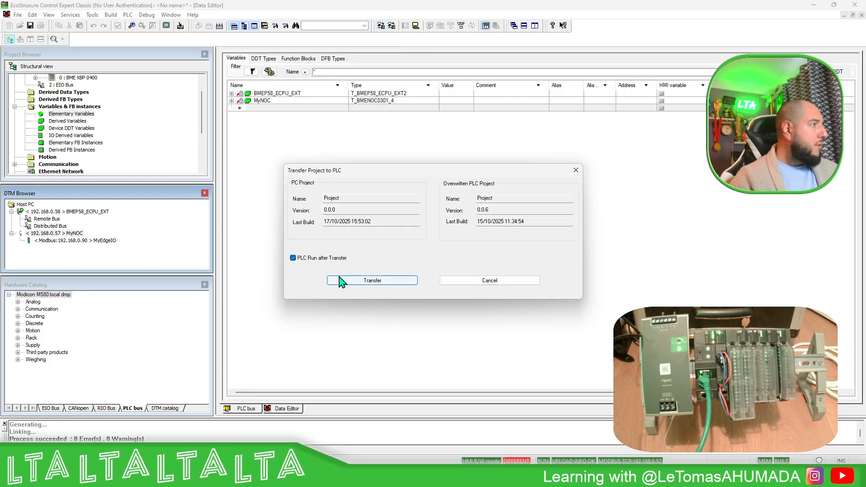
click(333, 281)
click(425, 266)
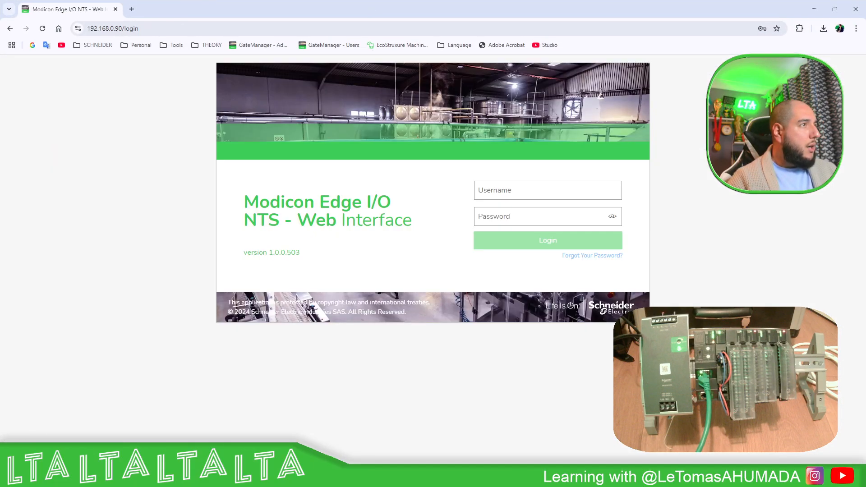
click(813, 9)
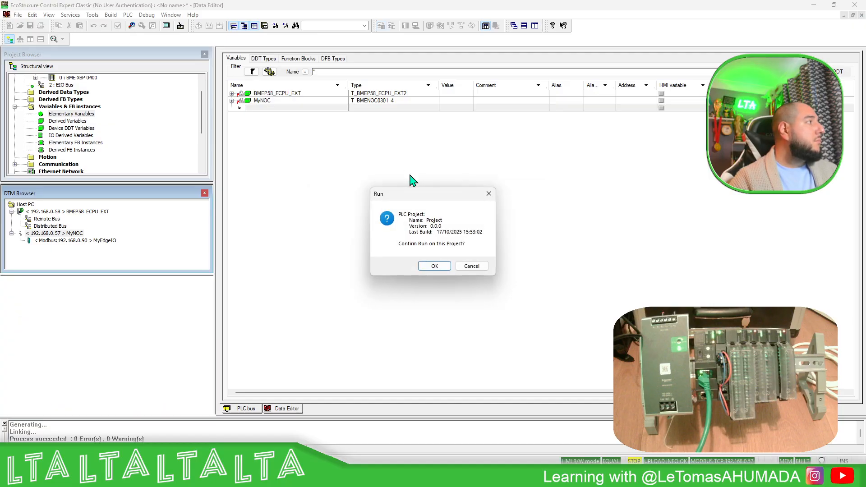
click(436, 265)
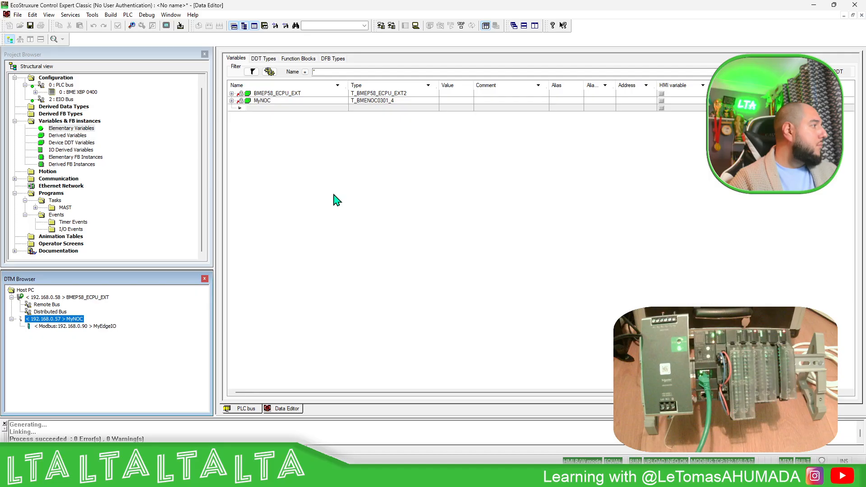
Load the data from the MyEdgeIO device into its DTM, logging in as SecurityAdmin with the account password
right_click(96, 326)
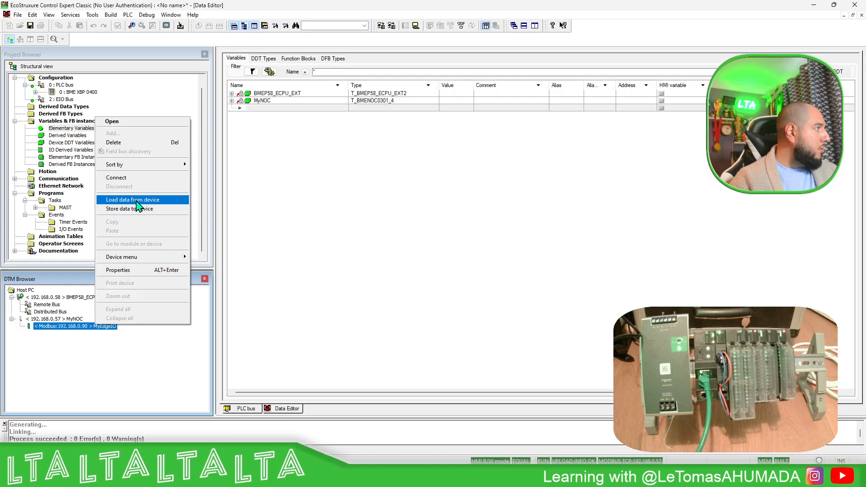
click(114, 200)
click(464, 257)
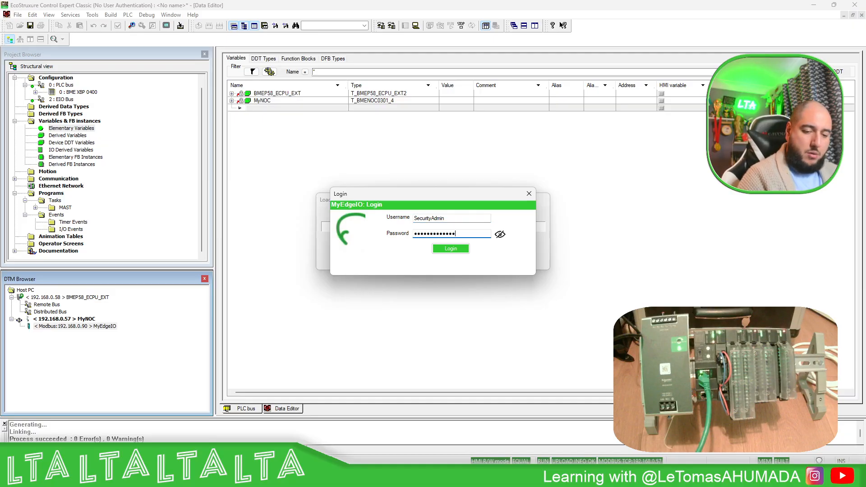
click(449, 249)
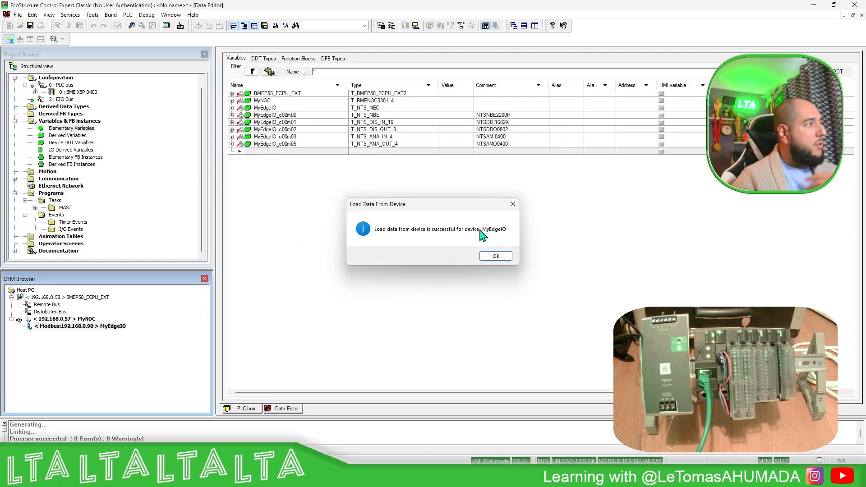
click(497, 258)
Review the network interface settings in the MyEdgeIO DTM, disconnect from the PLC and close the configuration
double_click(67, 326)
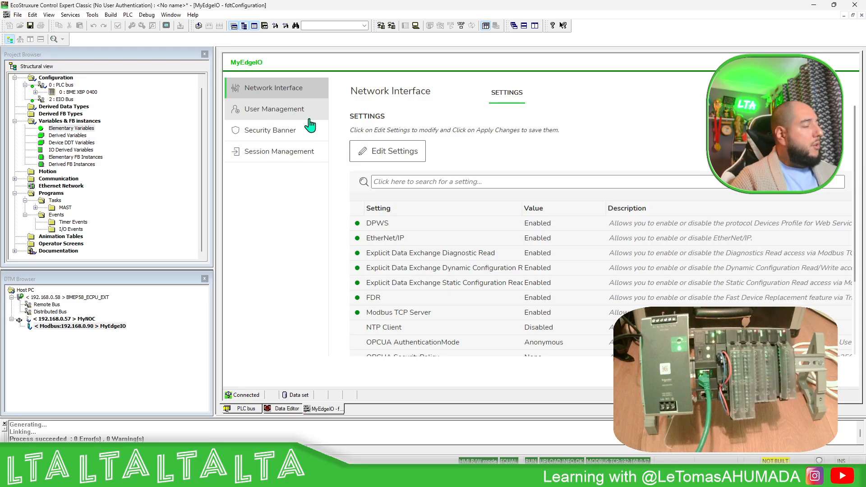
scroll(516, 230, down, 3)
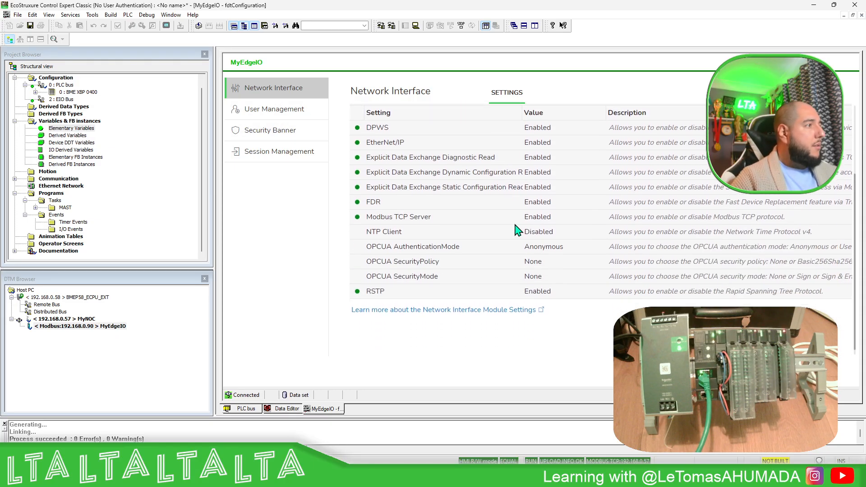
click(415, 26)
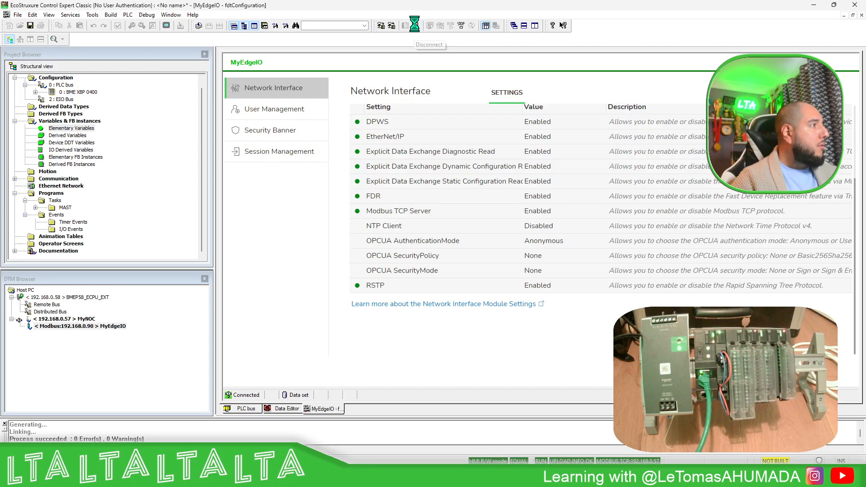
click(862, 15)
Disconnect the MyNOC DTM and check the loaded modules in the island configuration of MyEdgeIO
double_click(73, 326)
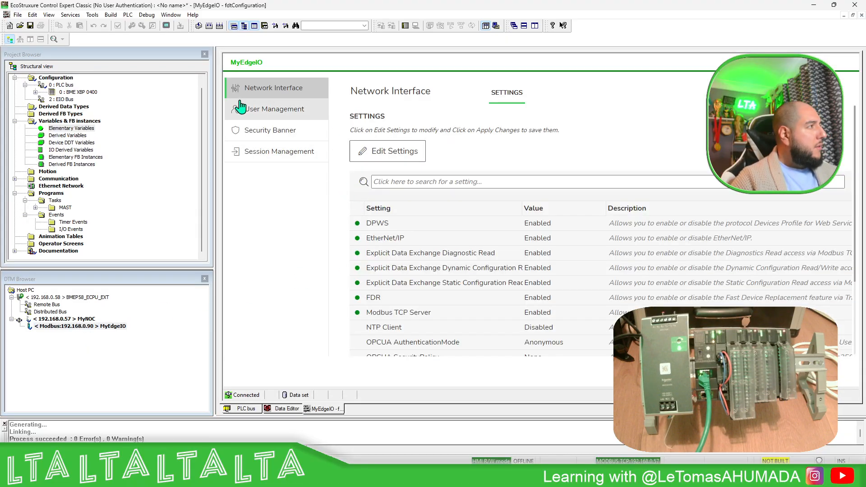
right_click(89, 319)
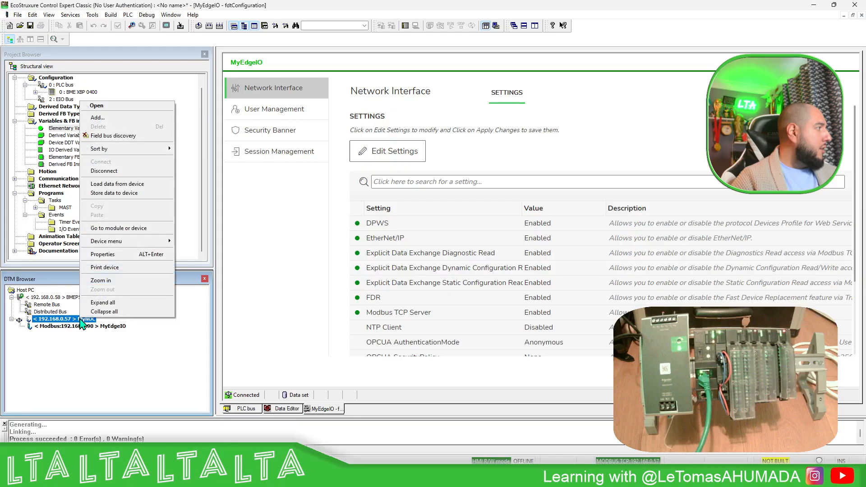
click(110, 171)
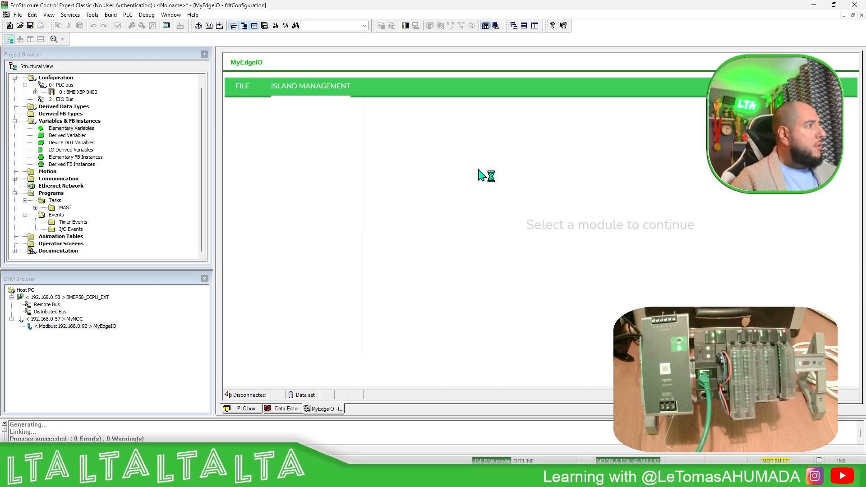
click(251, 147)
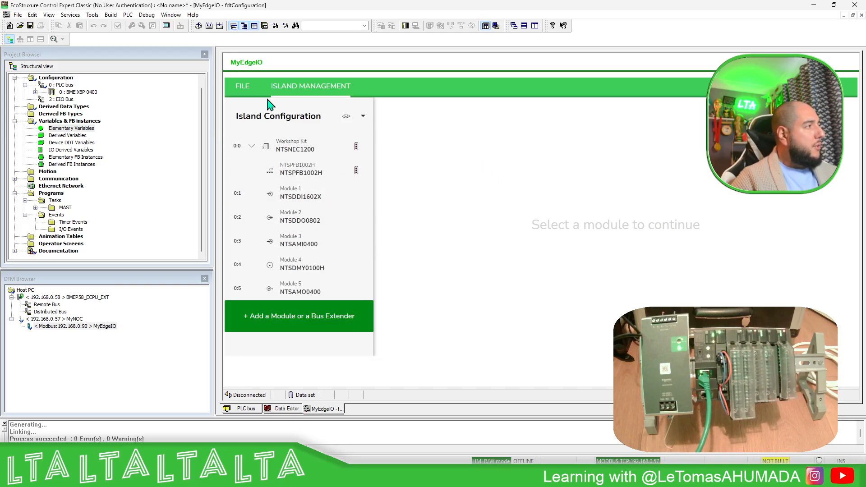
click(862, 15)
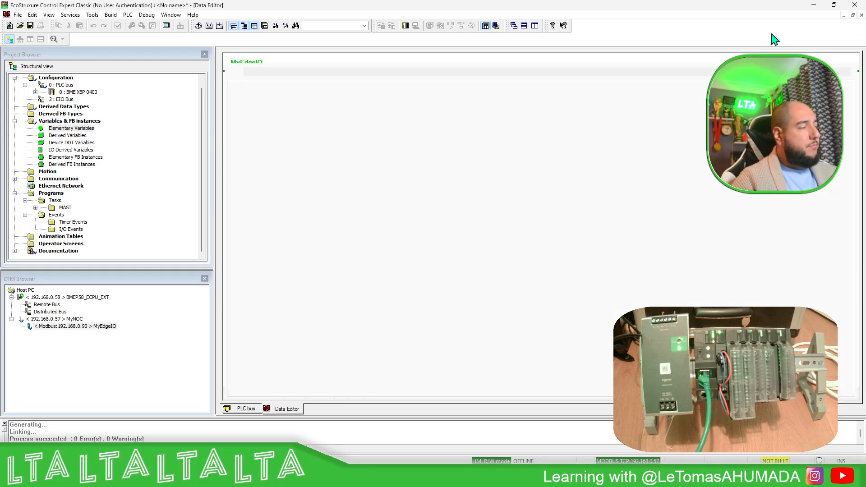
Rebuild the whole project and connect to the PLC
click(221, 26)
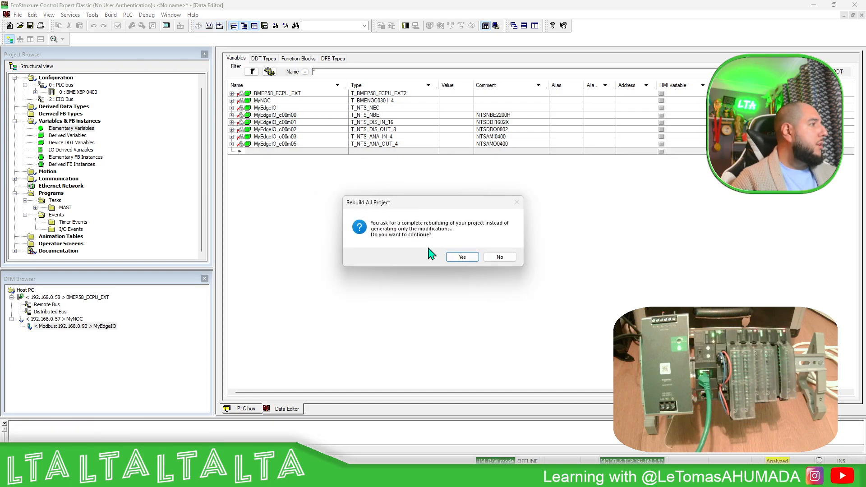
click(464, 258)
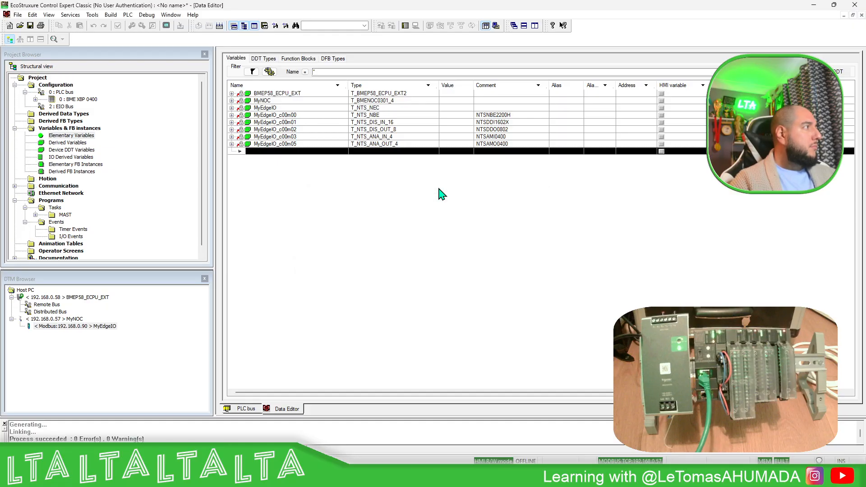
click(406, 26)
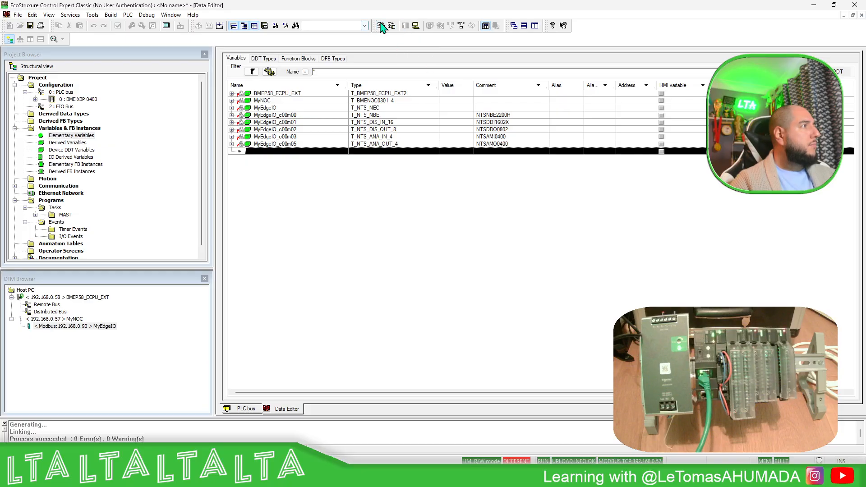
Transfer the rebuilt project to the PLC with PLC Run after Transfer enabled, and confirm running it
click(381, 26)
click(292, 258)
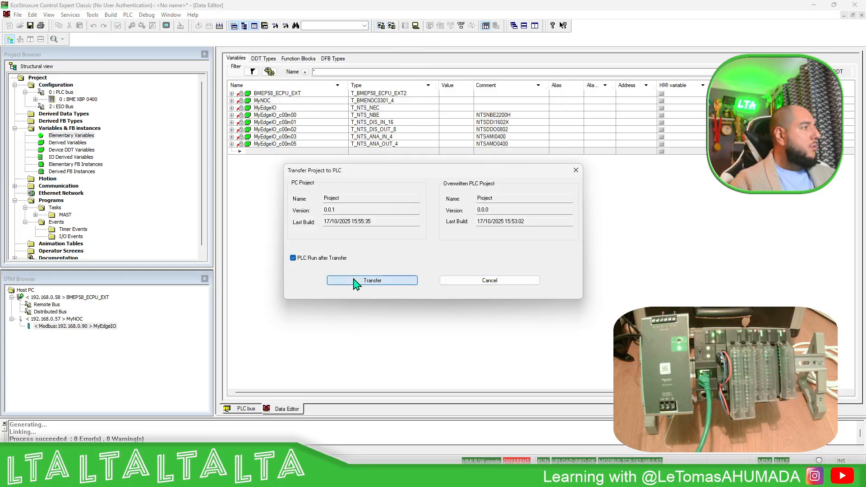
click(355, 280)
click(431, 267)
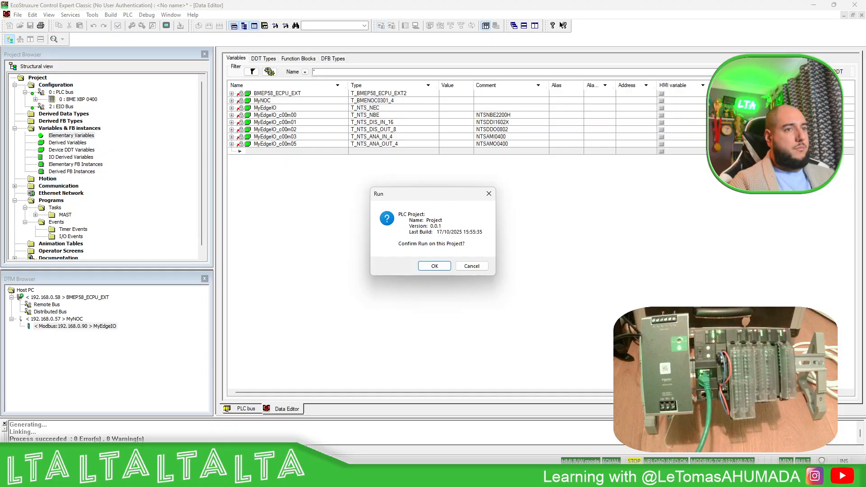
click(434, 267)
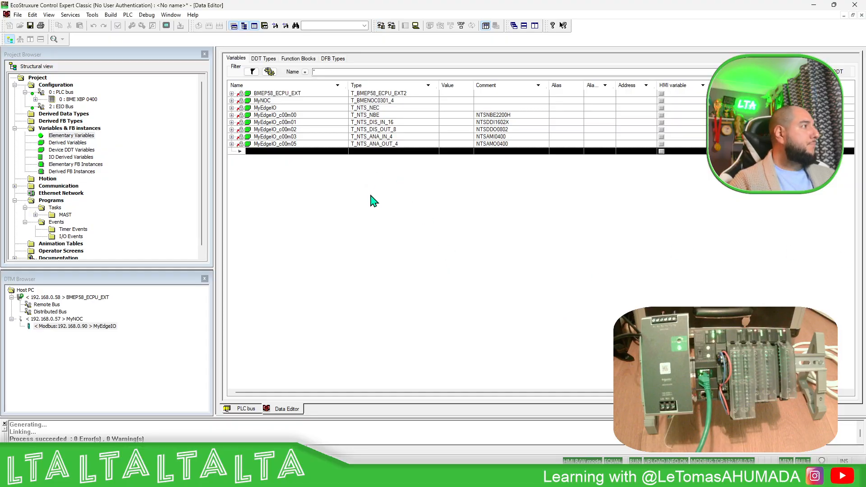
Create a new animation table from the variables MyNOC through MyEdgeIO_c00m05
click(274, 102)
shift+click(291, 144)
right_click(289, 144)
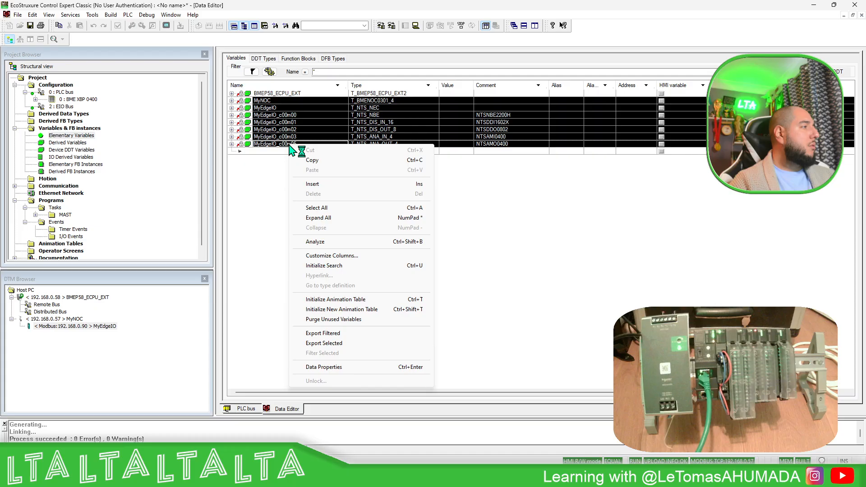
click(342, 310)
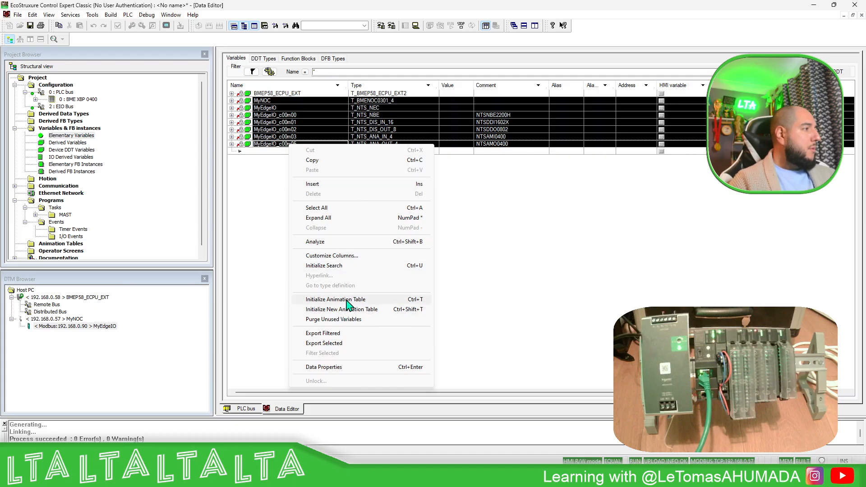
Expand MyNOC in the animation table and check its LS_HEALTH and DIO_HEALTH bits, widening the name column to read them
click(230, 80)
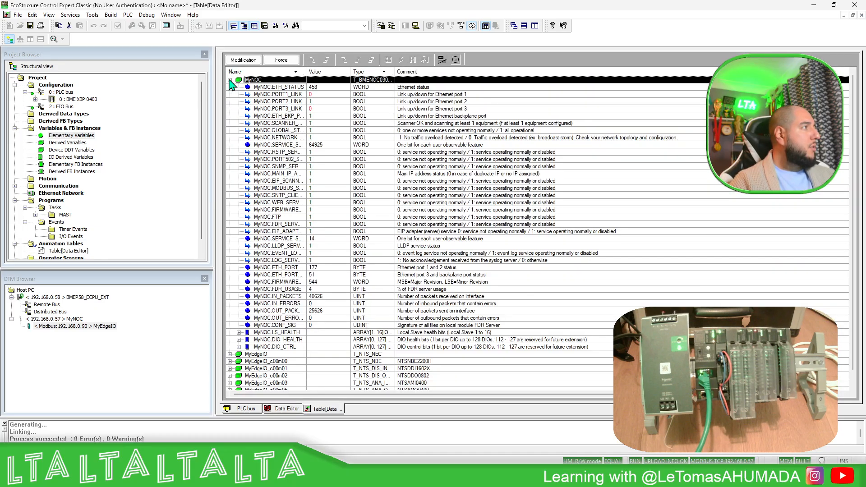
click(252, 333)
click(238, 332)
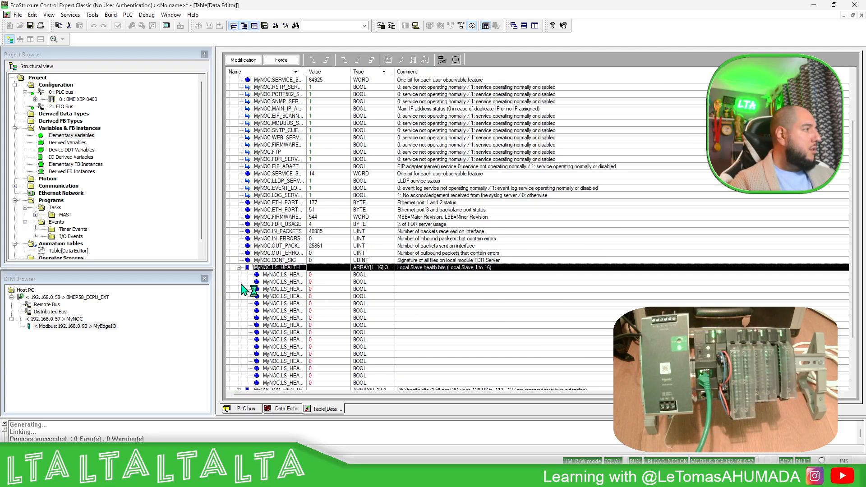
click(238, 267)
click(238, 325)
click(305, 93)
click(308, 87)
drag(306, 72, 338, 73)
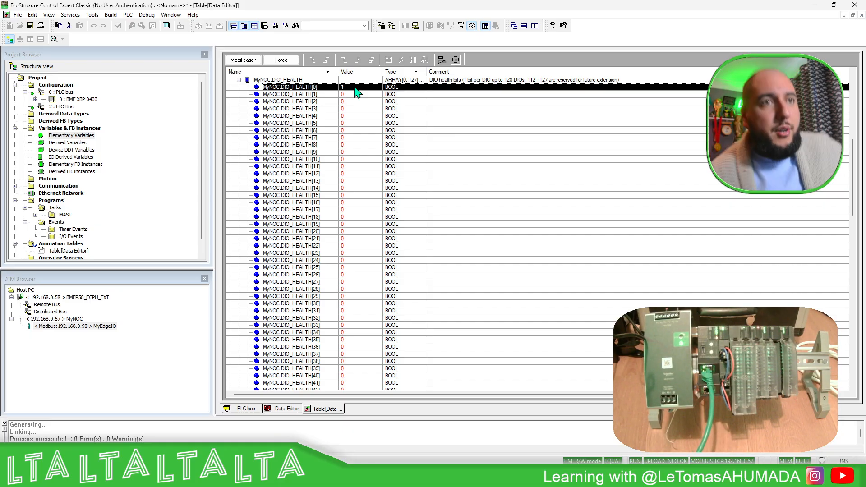
click(239, 80)
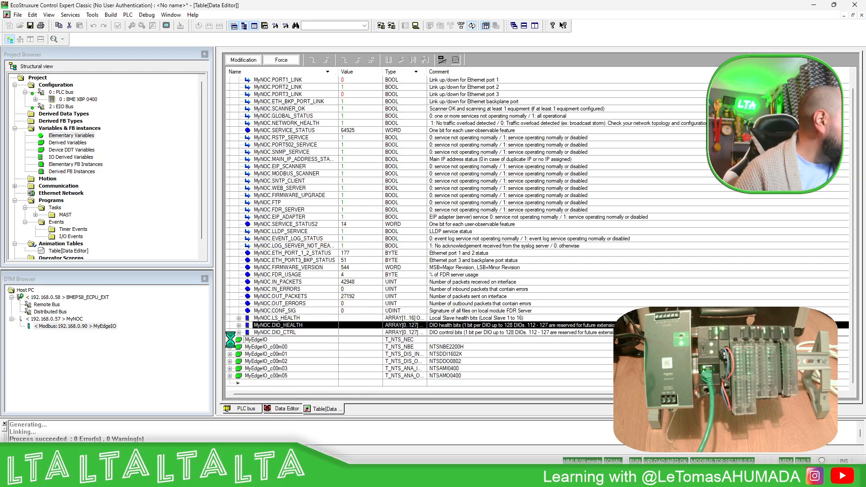
Expand MyEdgeIO and MyEdgeIO_c00m00 to check the island's freshness bits and the group cyclic status
click(230, 339)
scroll(320, 257, down, 6)
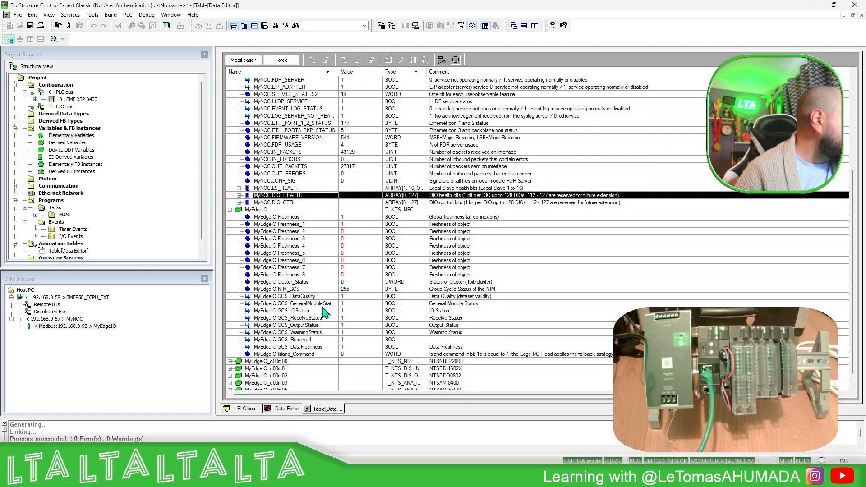
scroll(330, 341, down, 1)
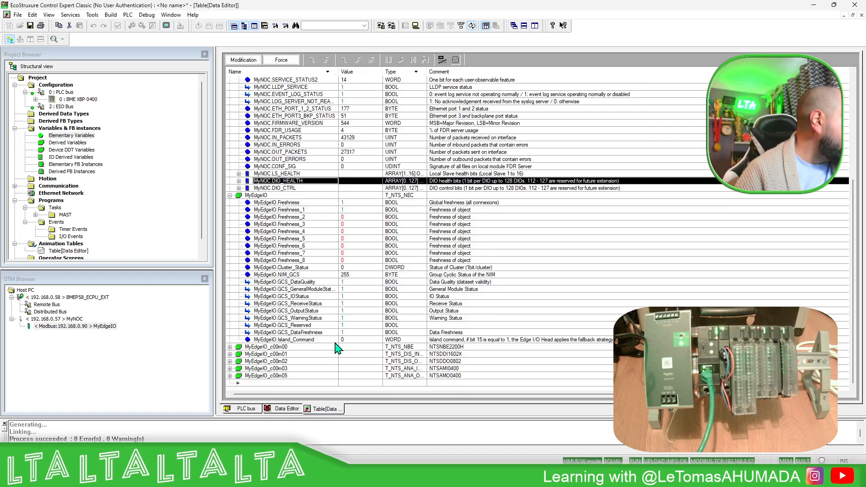
click(230, 347)
scroll(243, 341, down, 1)
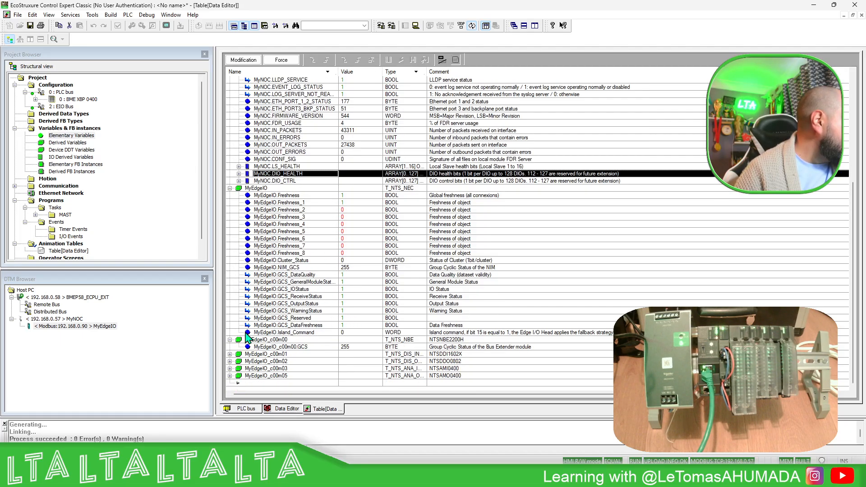
Expand discrete input channels 0 and 1 of MyEdgeIO_c00m01 and widen the name column to read their values and health
click(228, 354)
click(230, 354)
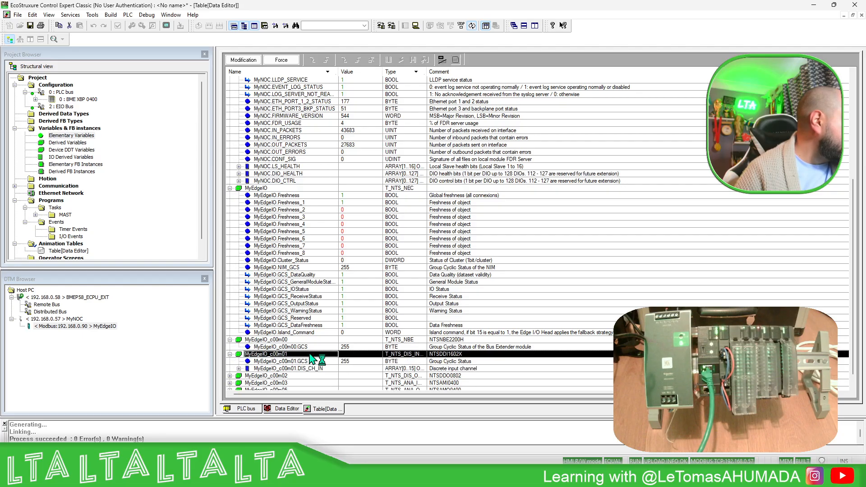
scroll(294, 355, down, 1)
click(239, 362)
scroll(243, 315, down, 5)
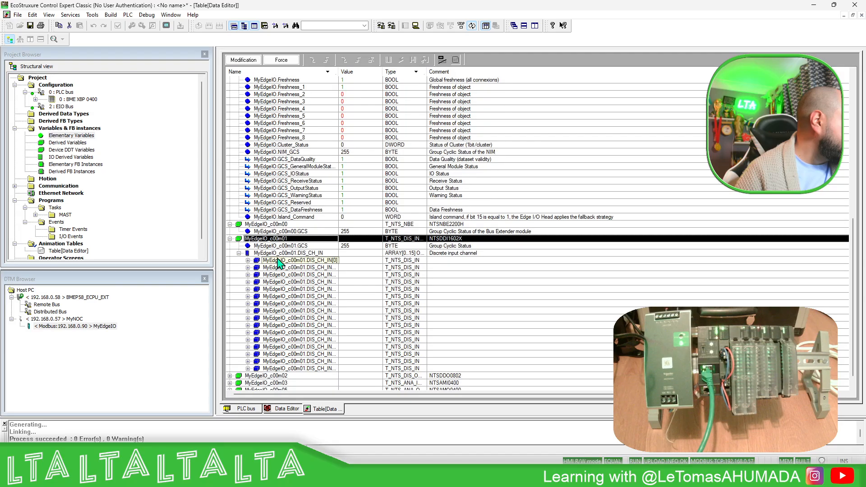
click(248, 260)
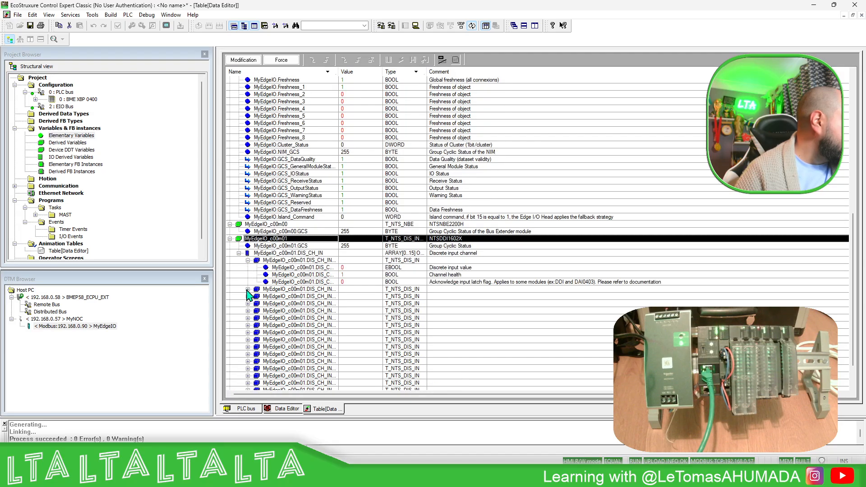
click(247, 289)
drag(339, 71, 399, 72)
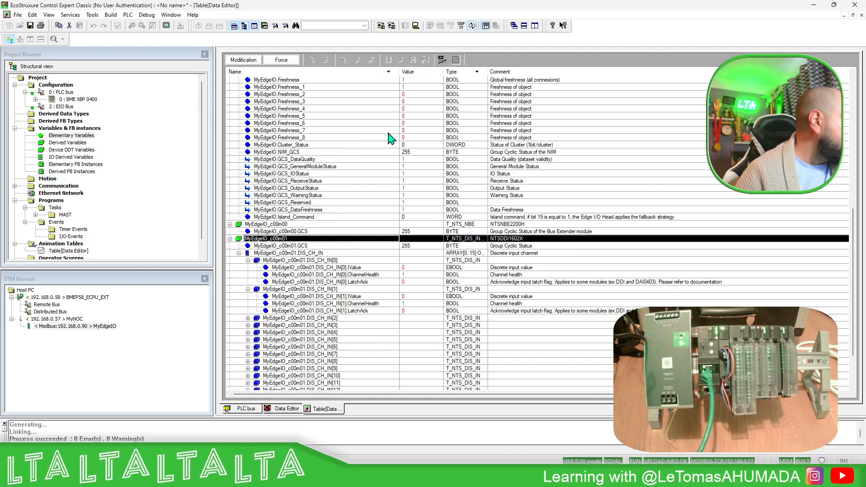
click(368, 268)
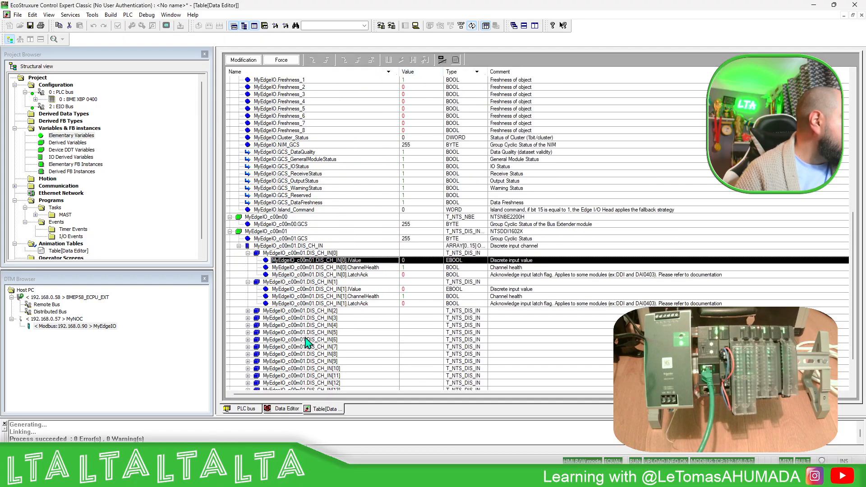
Expand MyEdgeIO_c00m02 down to discrete output channel 0 to examine its value, health and read-back
scroll(239, 388, down, 3)
click(229, 361)
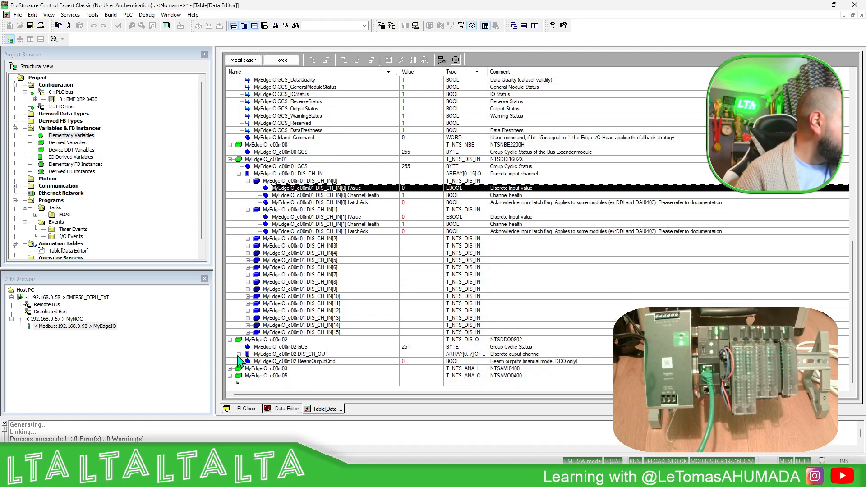
click(238, 355)
click(248, 326)
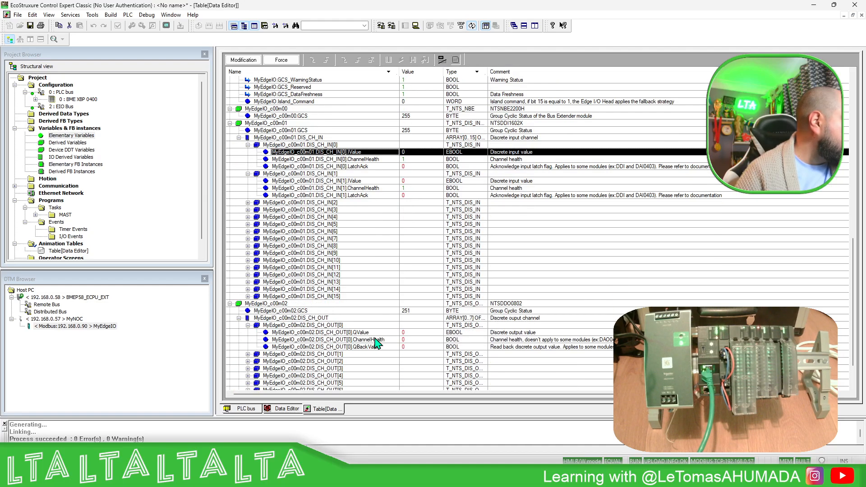
Enable value modification in the animation table and set the QValue of MyEdgeIO_c00m02 output channel 0 to 1
click(413, 334)
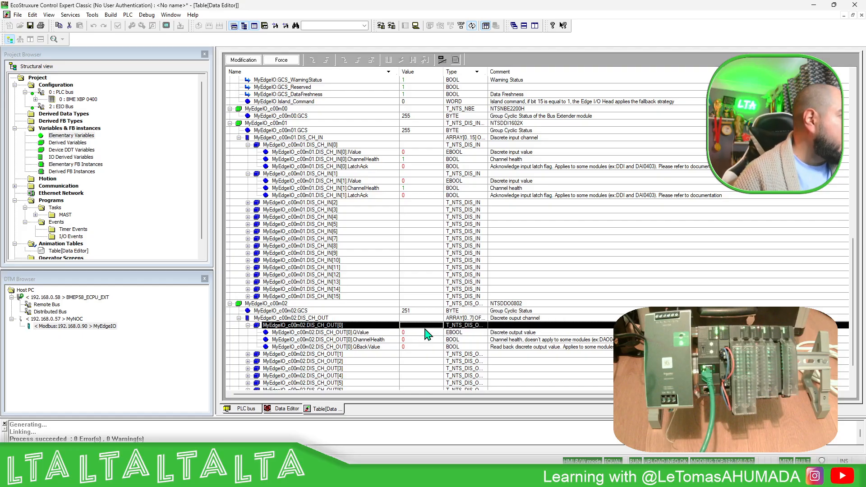
click(253, 60)
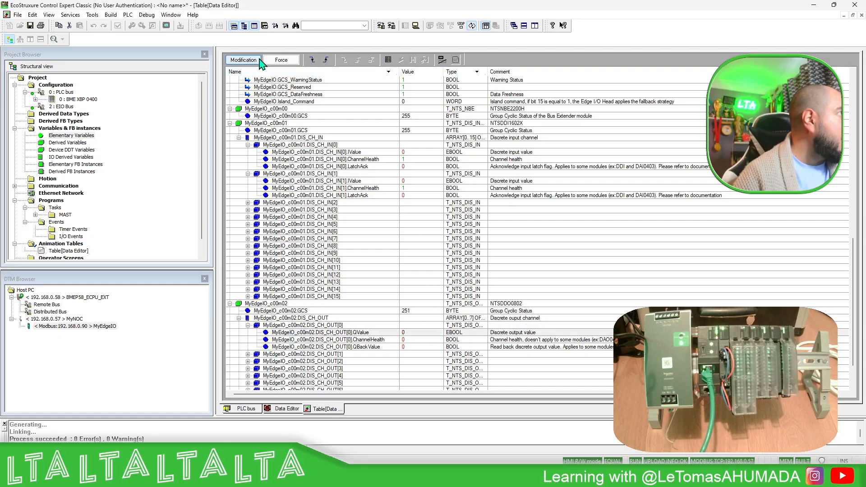
click(425, 332)
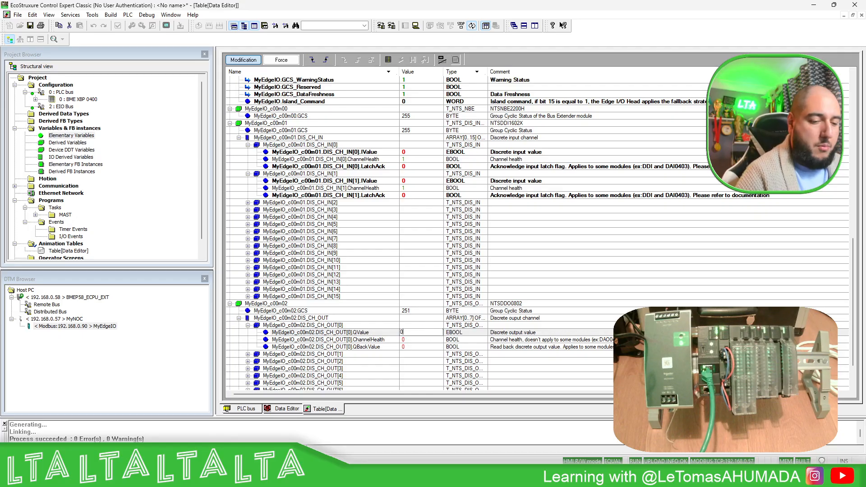
key(Return)
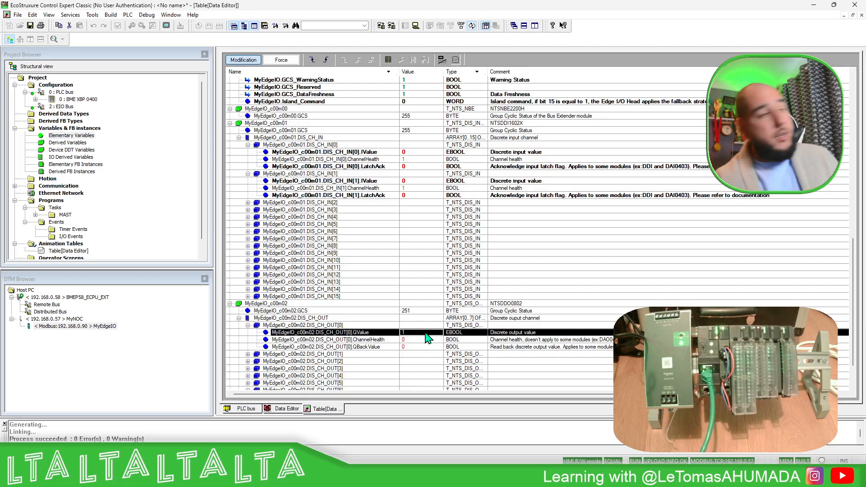
Set the QValue of MyEdgeIO_c00m02 output channel 0 back to 0
click(425, 334)
text(1)
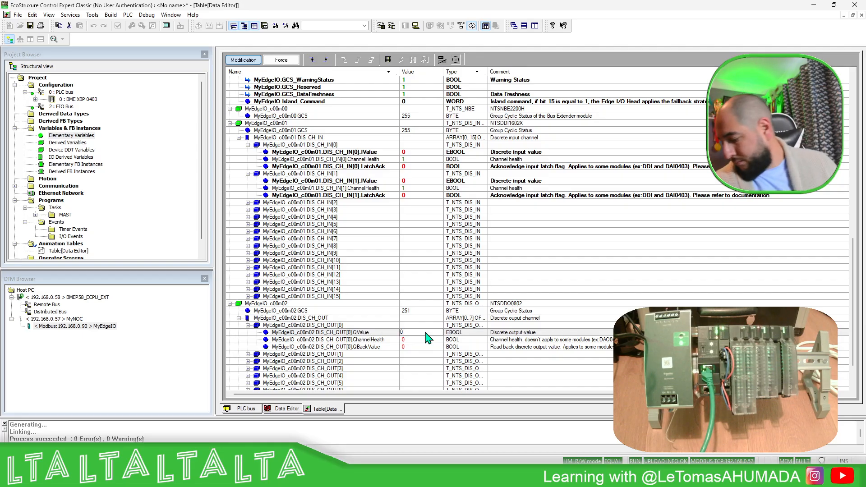
key(Return)
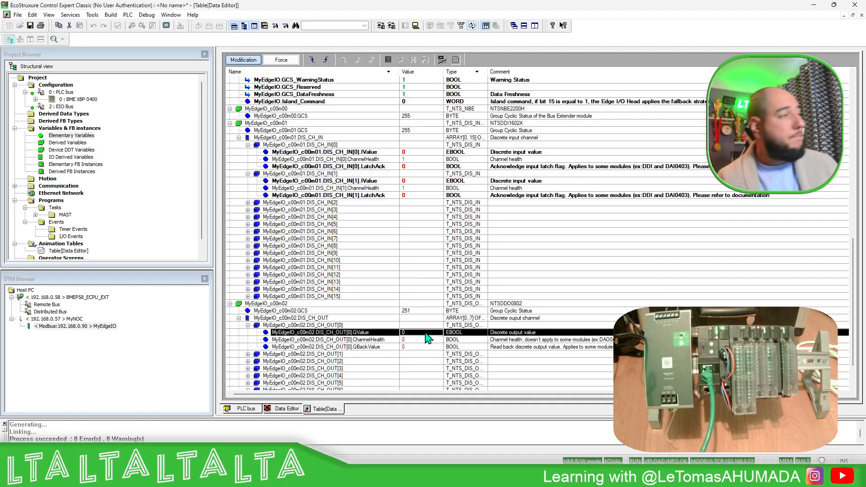
Review the MyEdgeIO and MyNOC status values once more and disconnect from the PLC
scroll(400, 289, up, 13)
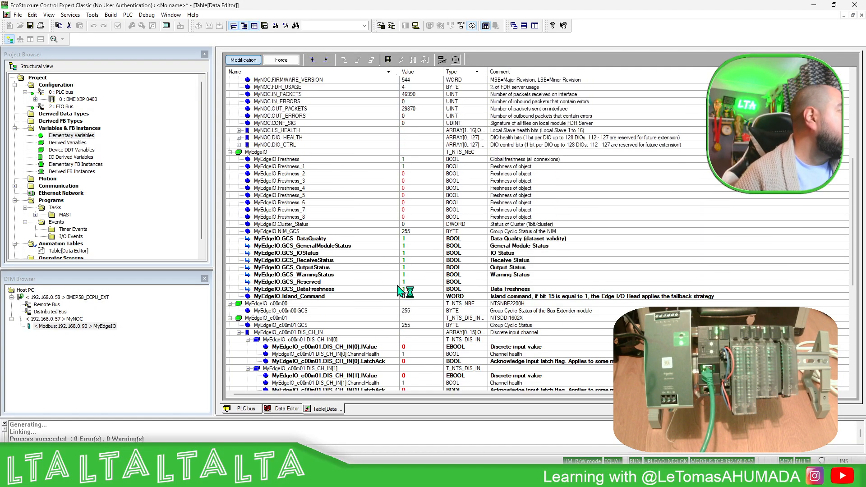
scroll(399, 291, up, 4)
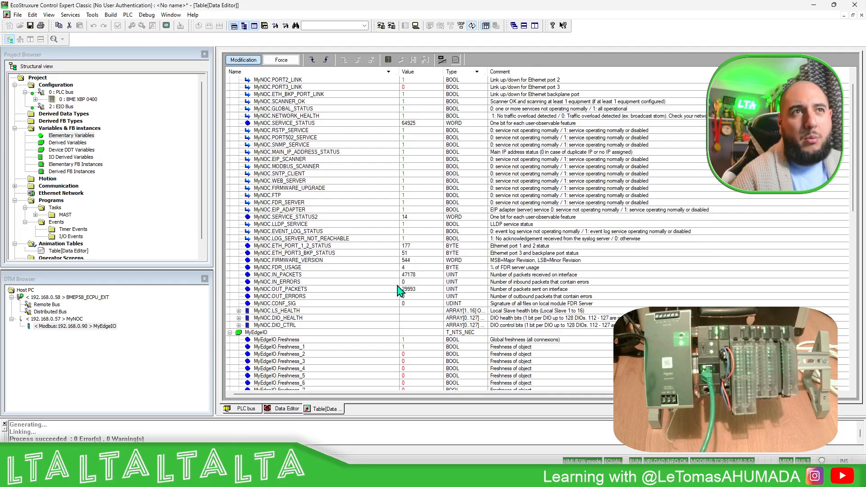
scroll(399, 291, up, 1)
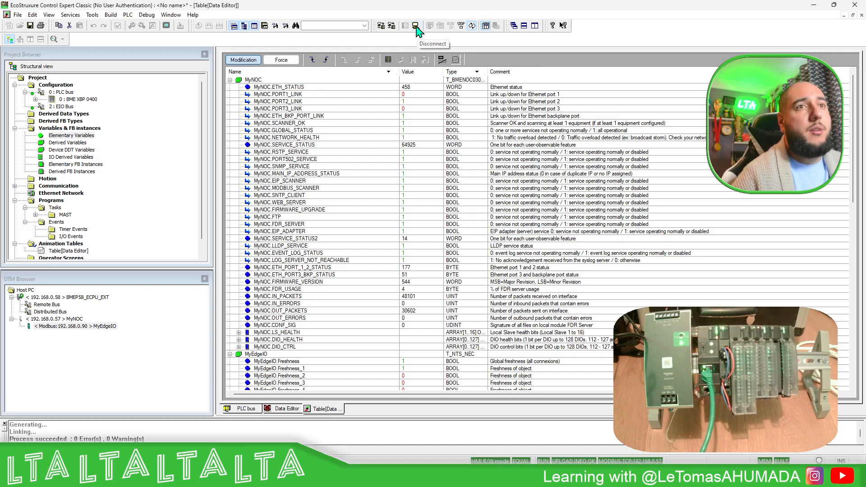
click(415, 26)
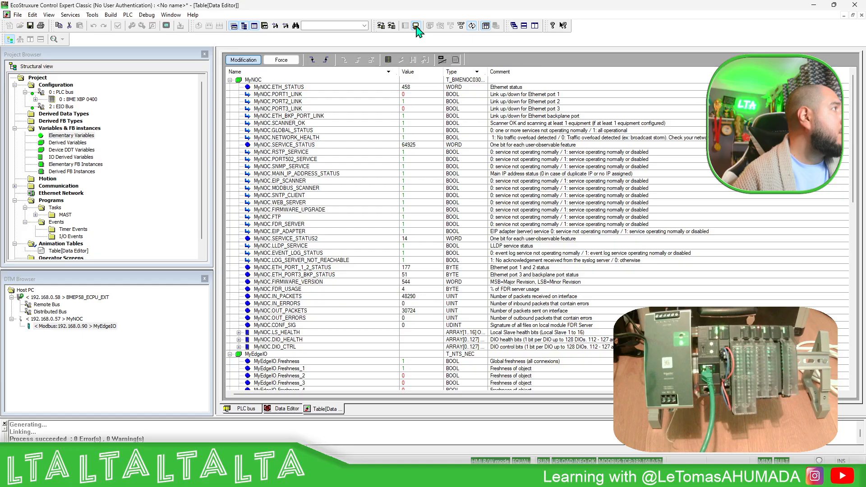